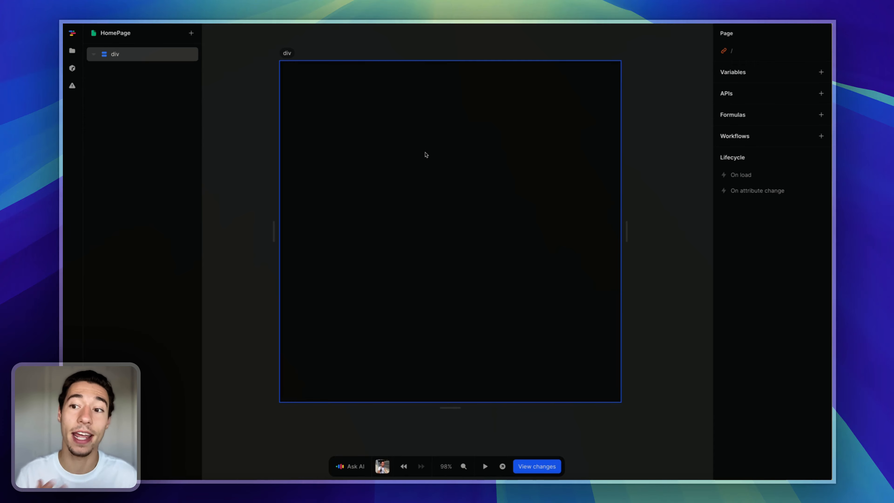
# - Add an input element inside the HomePage root div
pyautogui.click(426, 155)
pyautogui.click(191, 33)
pyautogui.write('i')
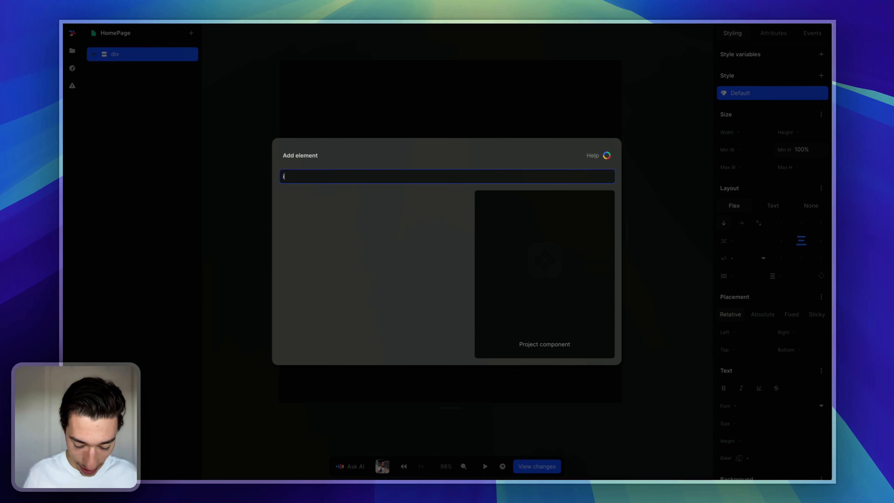
pyautogui.write('n')
pyautogui.click(358, 202)
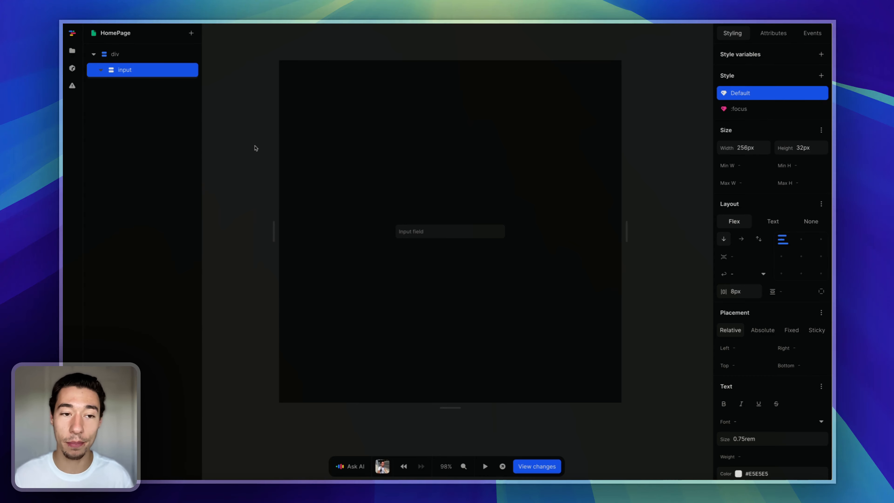
pyautogui.click(440, 187)
pyautogui.click(191, 33)
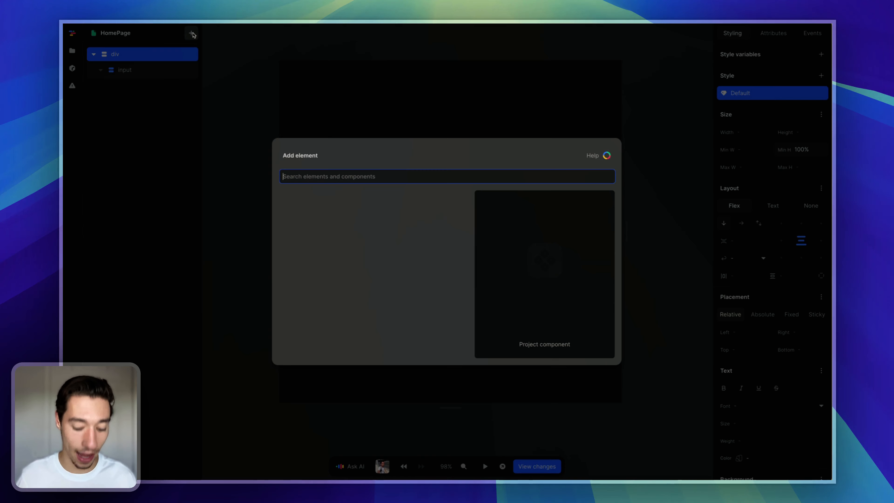
pyautogui.write('te')
pyautogui.click(375, 203)
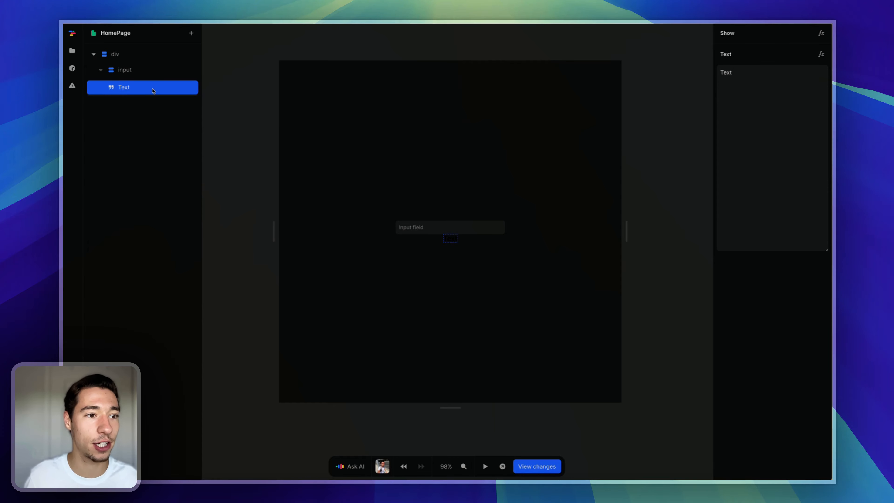
pyautogui.press('Delete')
# - Add a Heading 1 element to the root div below the input
pyautogui.click(353, 72)
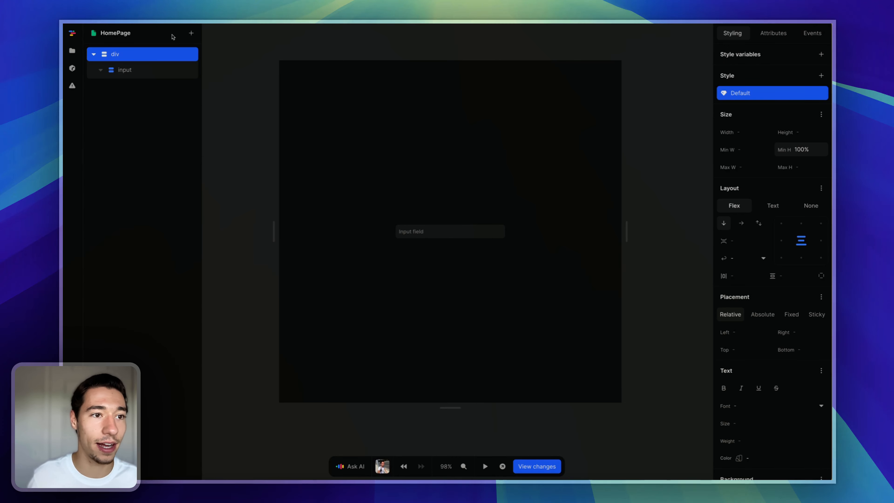
pyautogui.click(191, 33)
pyautogui.write('h')
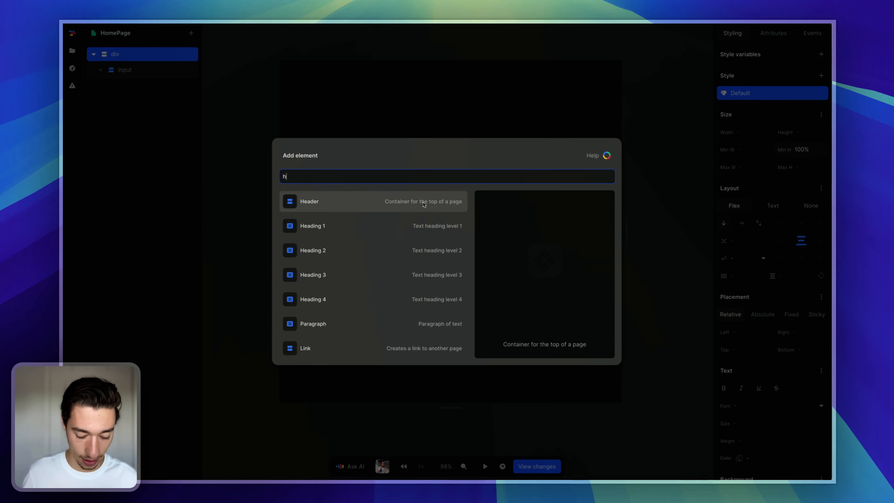
pyautogui.click(393, 229)
# - Set the root div's layout gap to 1rem and its text color to grey-50
pyautogui.click(477, 179)
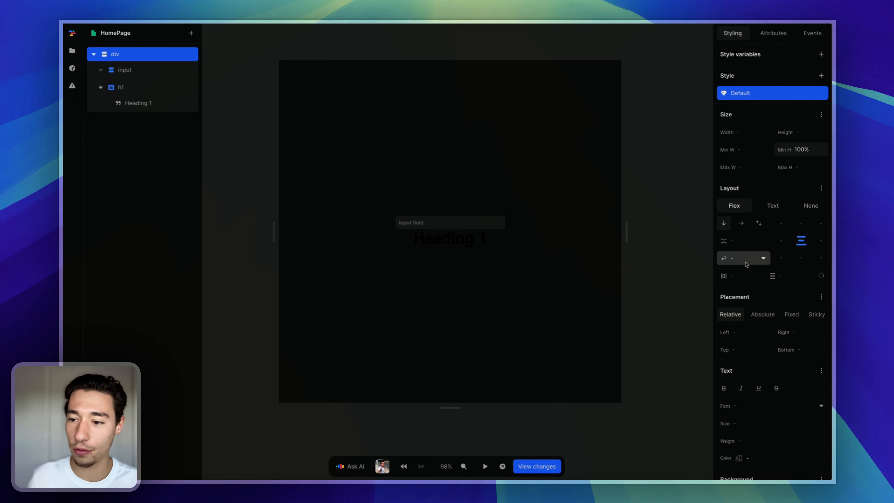
pyautogui.click(746, 239)
pyautogui.write('1rem')
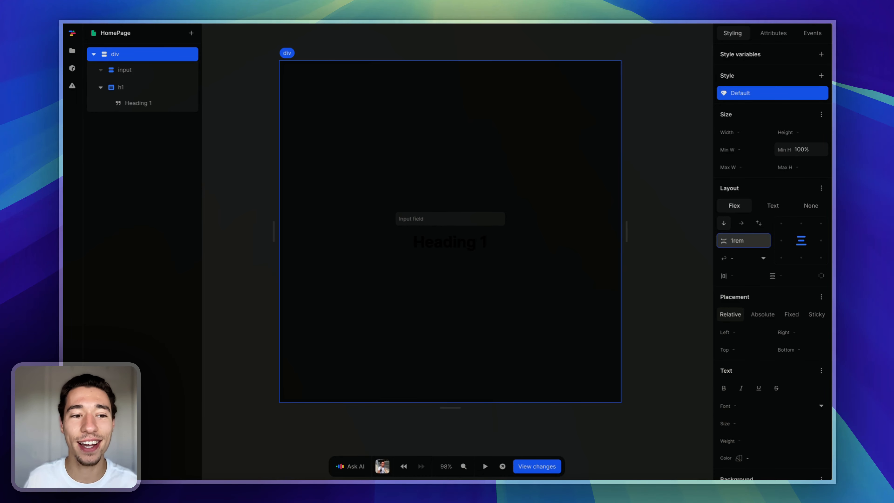
pyautogui.press('Return')
pyautogui.scroll(-3, 735, 348)
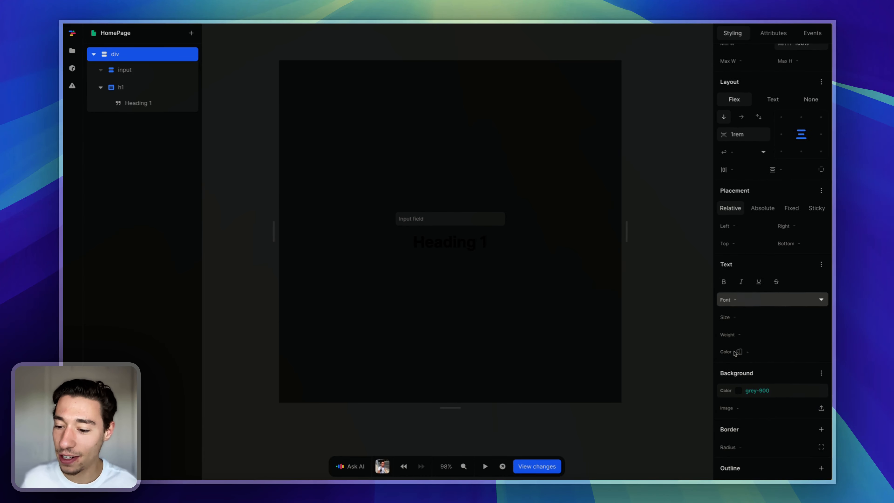
pyautogui.click(819, 352)
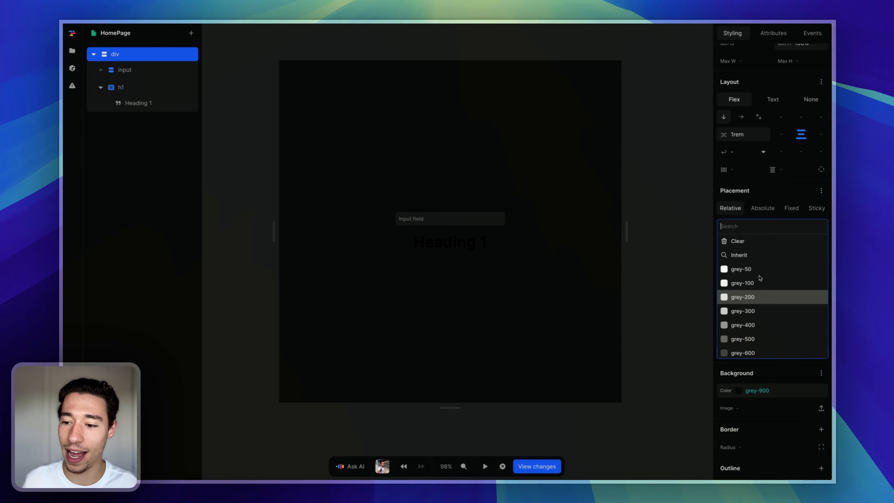
pyautogui.click(744, 266)
# - Create a page variable named "text" with an empty initial value
pyautogui.click(454, 223)
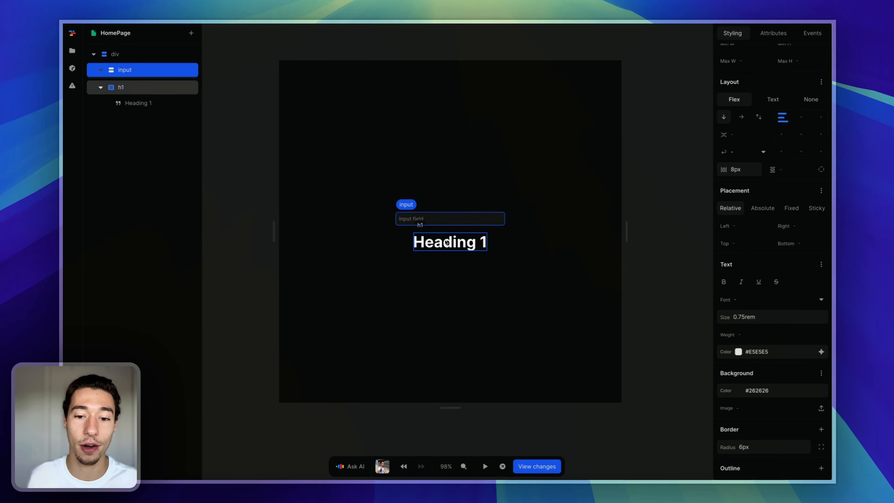
pyautogui.click(694, 100)
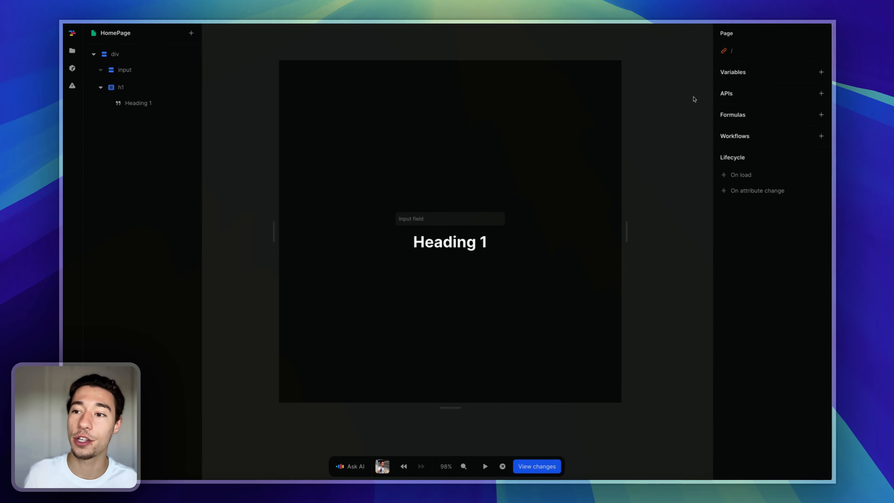
pyautogui.click(820, 73)
pyautogui.press('BackSpace')
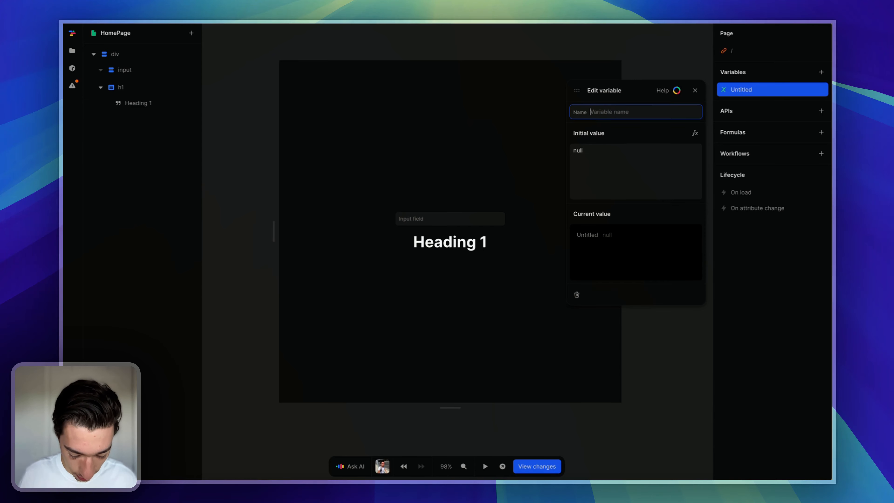
pyautogui.write('text')
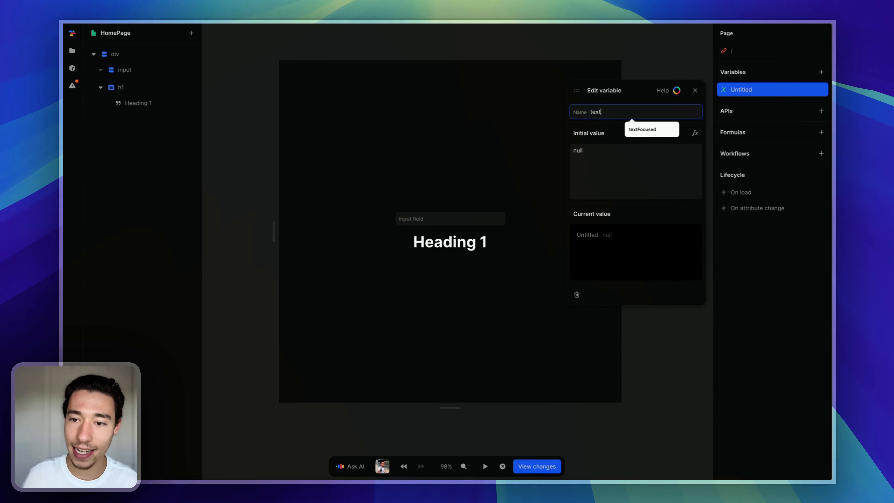
pyautogui.press('Return')
pyautogui.click(603, 160)
pyautogui.press('BackSpace')
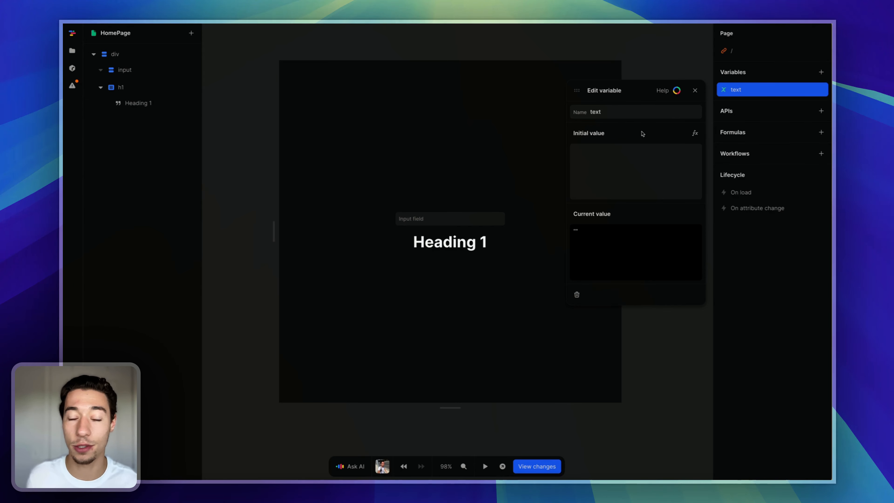
pyautogui.click(695, 90)
# - Bind the input element to the "text" variable
pyautogui.click(441, 221)
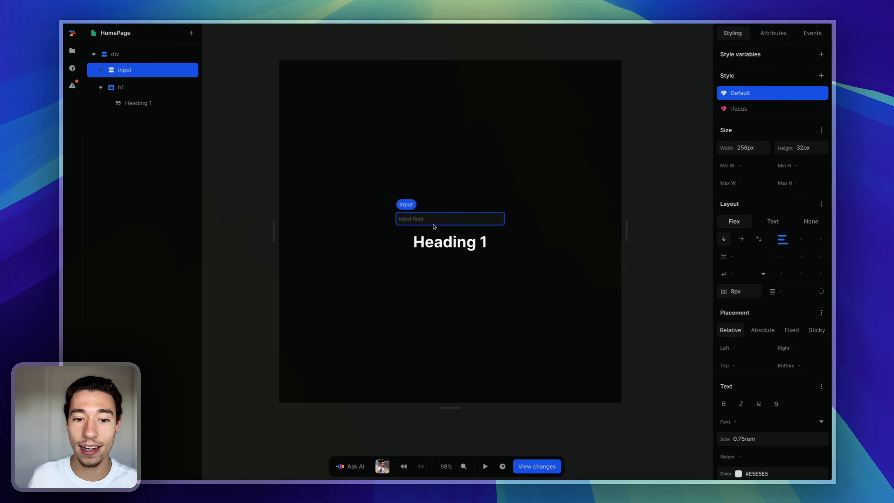
pyautogui.click(774, 33)
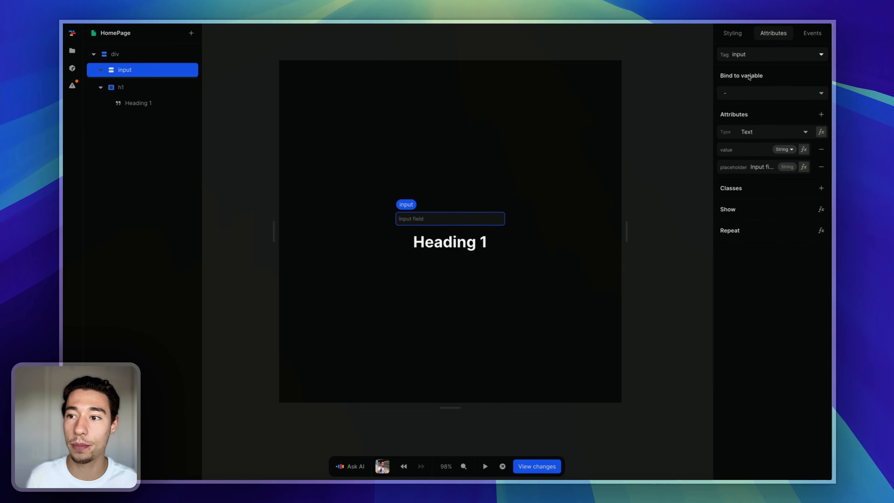
pyautogui.click(728, 93)
pyautogui.click(723, 105)
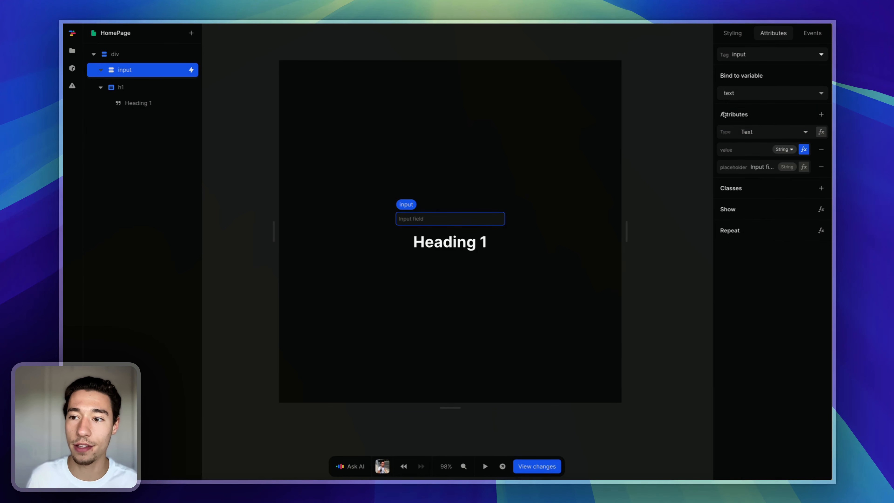
# - Set the heading's text content with a formula that returns the "text" variable
pyautogui.click(451, 243)
pyautogui.doubleClick(471, 241)
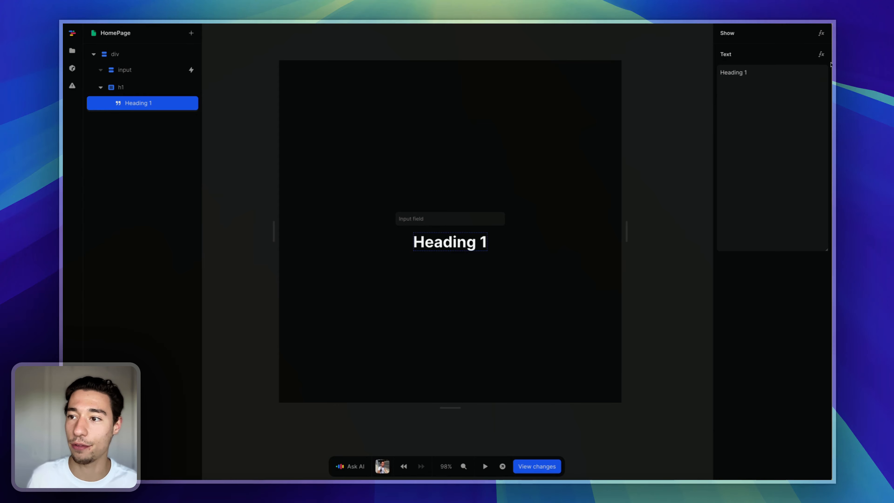
pyautogui.click(820, 54)
pyautogui.click(340, 273)
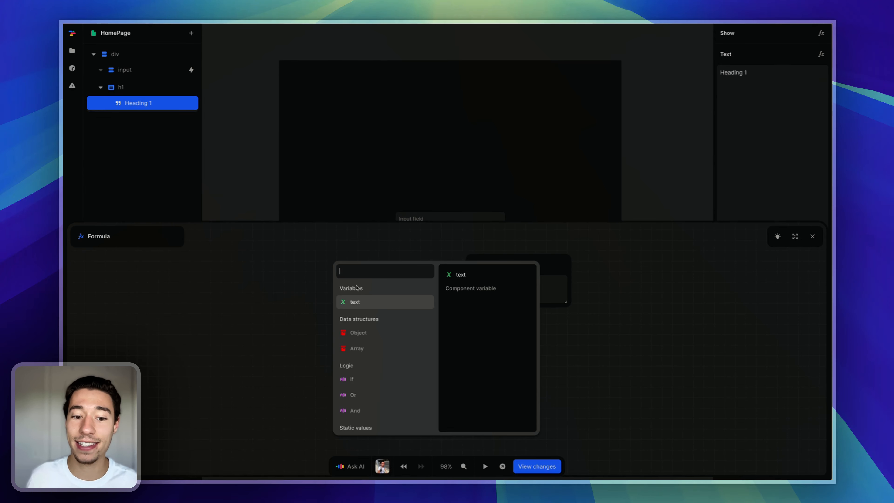
pyautogui.click(359, 305)
pyautogui.click(813, 236)
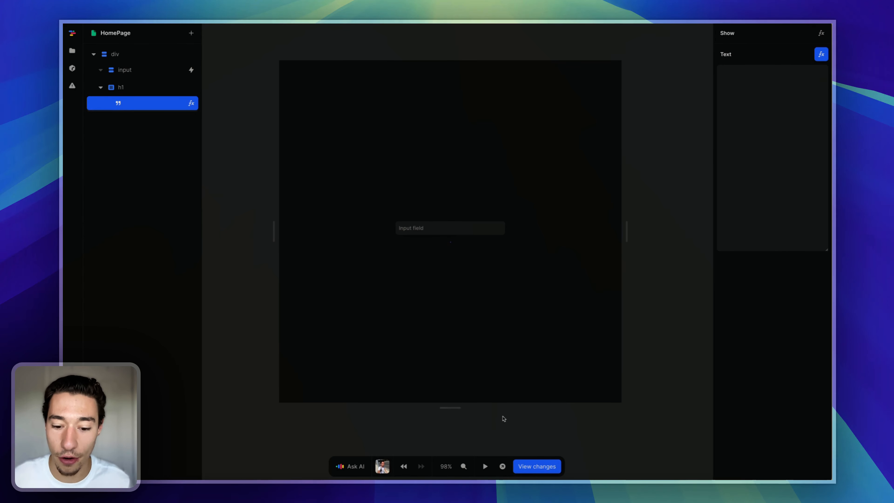
# - Test the variable binding in preview mode by entering "Hey" in the input field, and return to editing
pyautogui.click(485, 466)
pyautogui.click(414, 228)
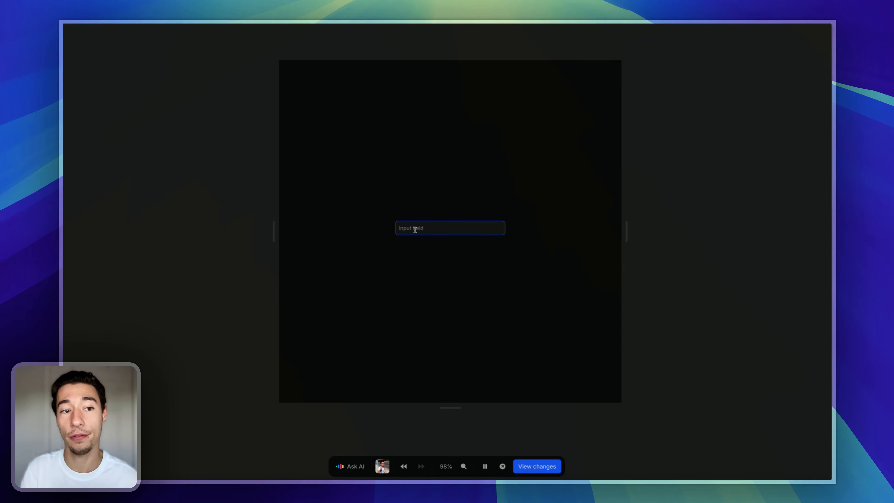
pyautogui.write('Hey')
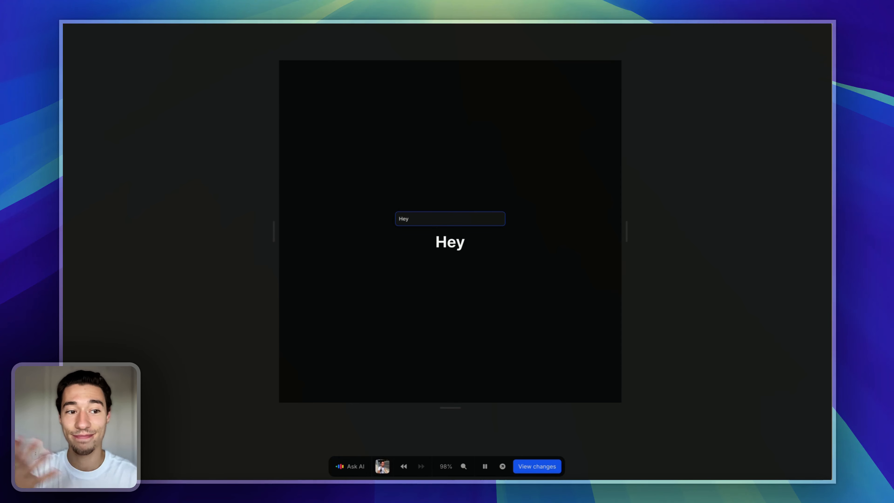
pyautogui.click(485, 466)
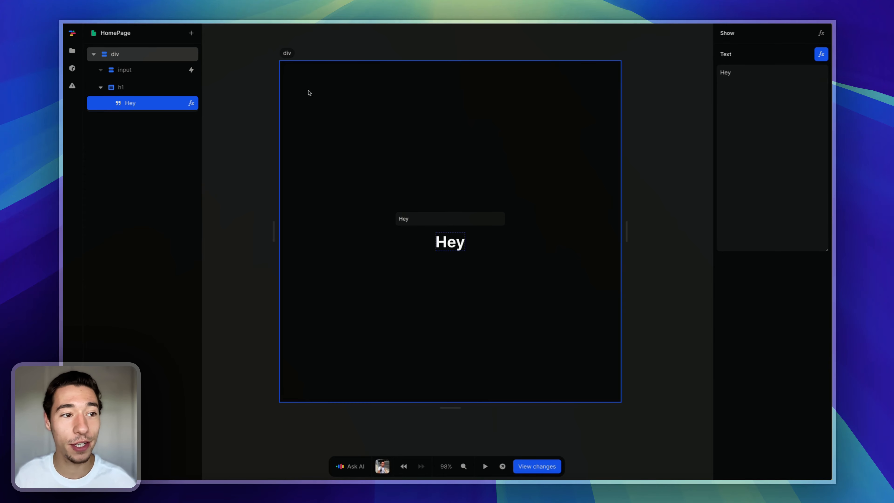
# - Extract the input element on HomePage as a component named "input"
pyautogui.click(147, 76)
pyautogui.rightClick(147, 75)
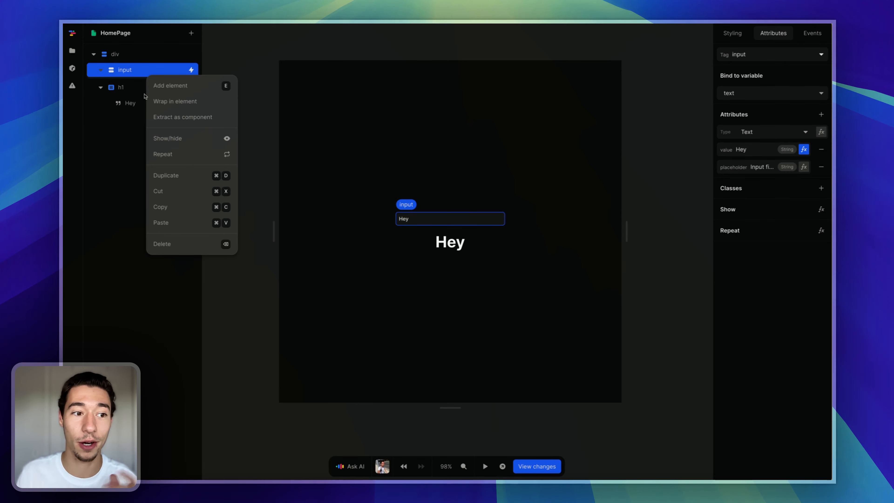
pyautogui.click(182, 118)
pyautogui.write('input')
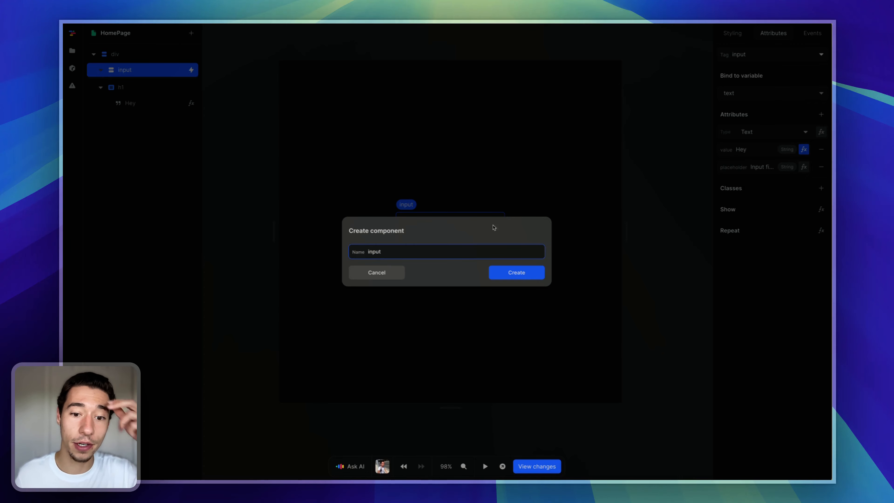
pyautogui.click(524, 271)
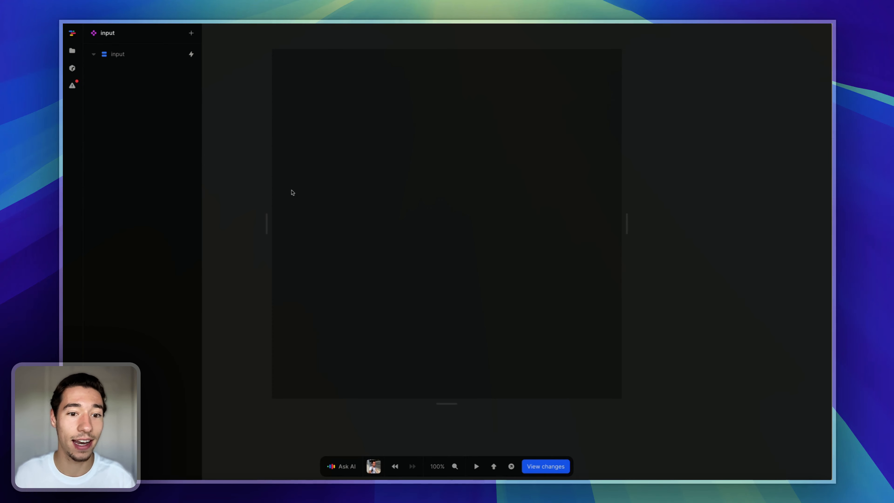
# - Check the input element's attributes in the new component and go back to HomePage's root div
pyautogui.click(303, 84)
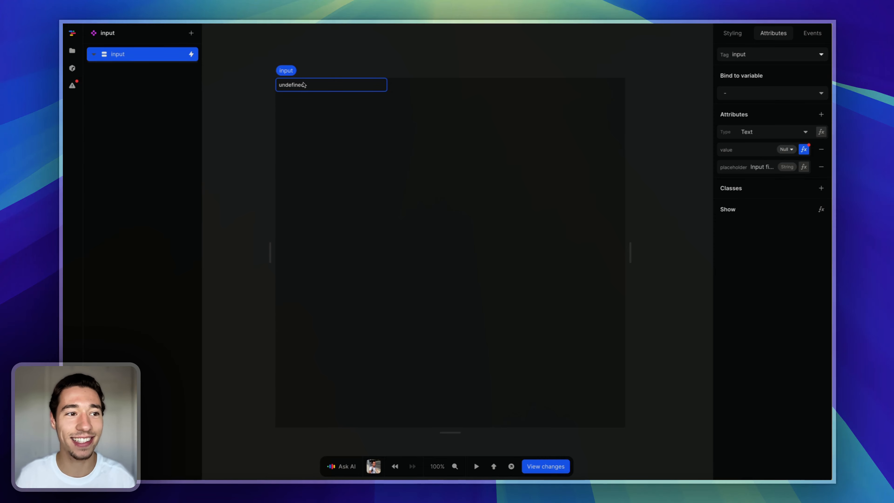
pyautogui.click(72, 51)
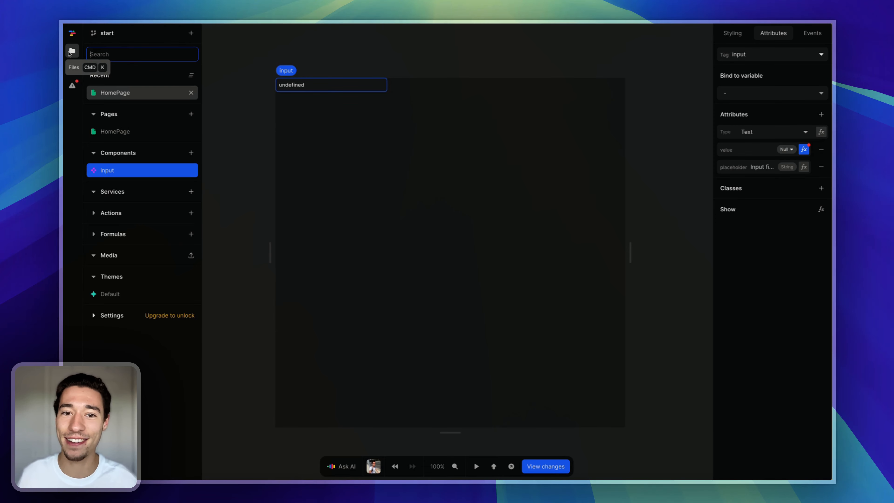
pyautogui.click(115, 132)
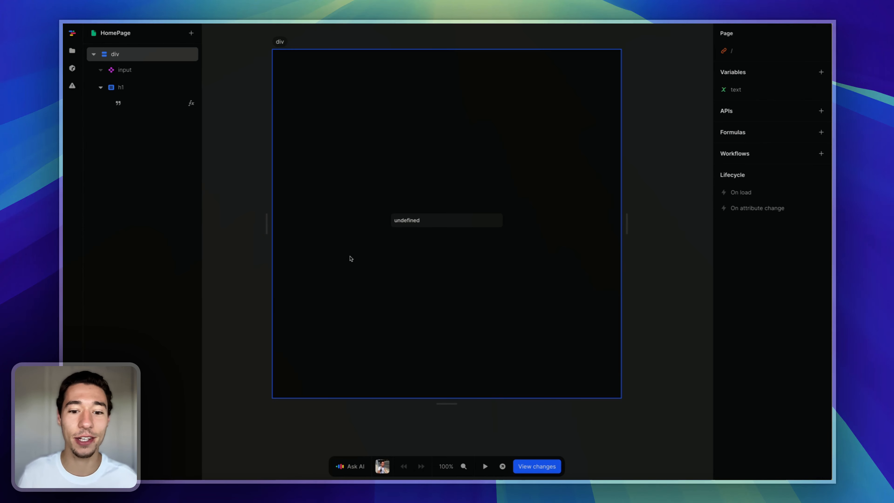
pyautogui.click(352, 258)
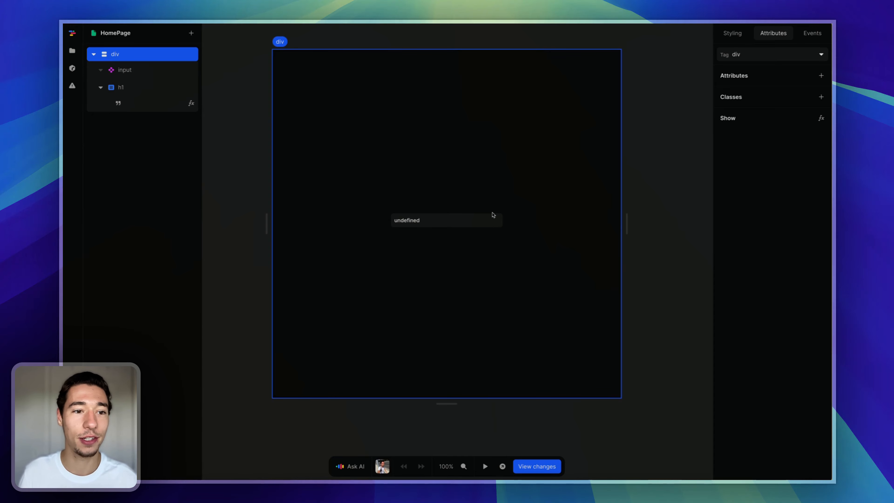
# - Test the input component on HomePage in preview mode by clearing the field's content, and leave the preview
pyautogui.click(485, 466)
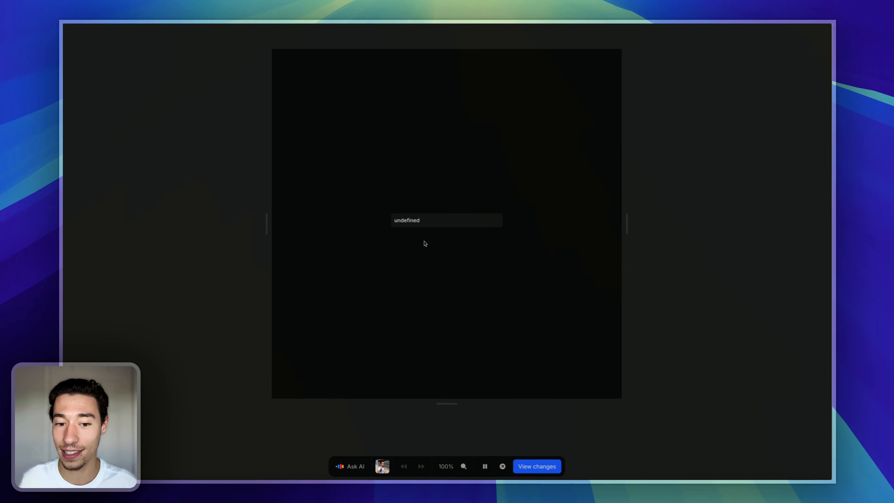
pyautogui.click(424, 225)
pyautogui.press('BackSpace')
pyautogui.press('BackSpace')
pyautogui.press('BackSpace')
pyautogui.press('BackSpace')
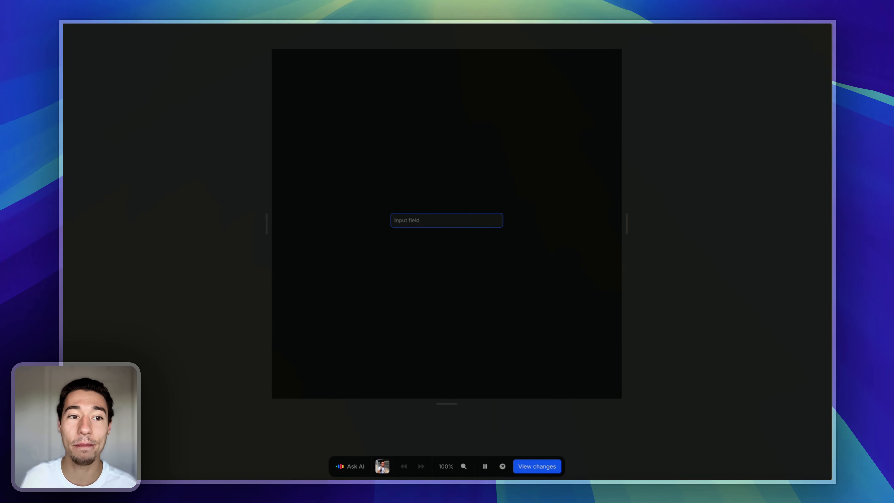
pyautogui.click(376, 67)
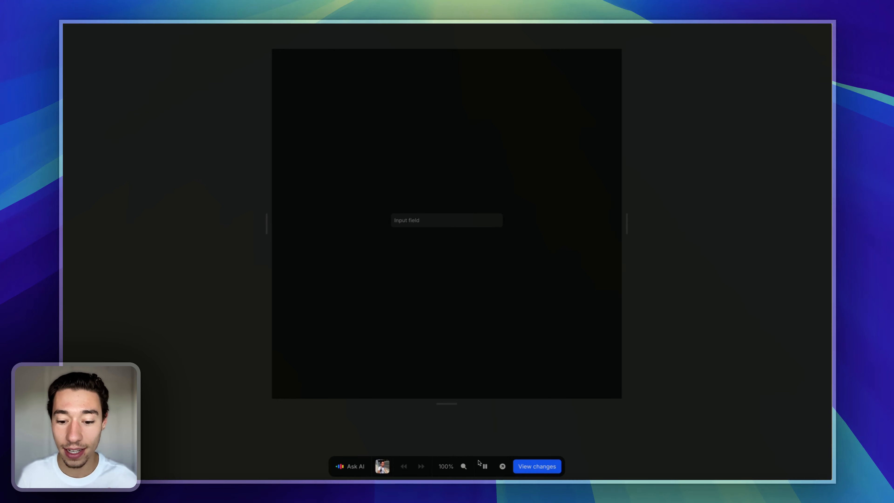
pyautogui.click(484, 468)
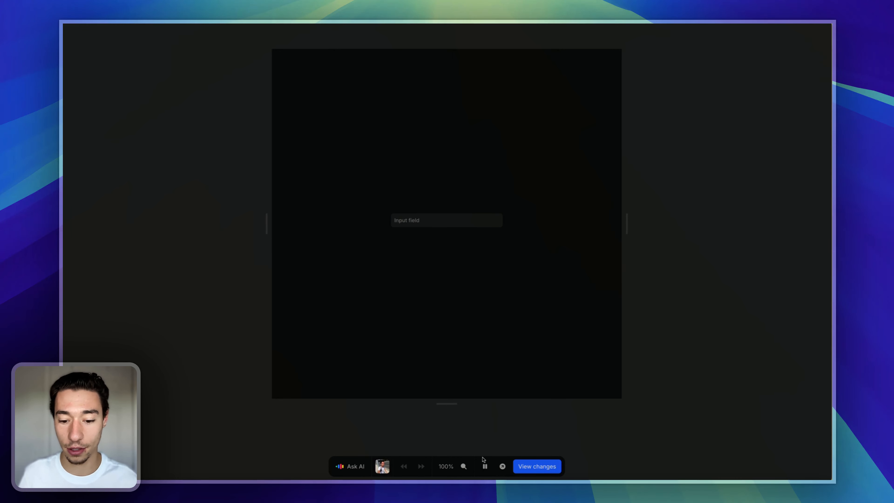
# - Leave the preview and set the input component's background color to grey-200
pyautogui.click(484, 466)
pyautogui.click(480, 216)
pyautogui.click(732, 33)
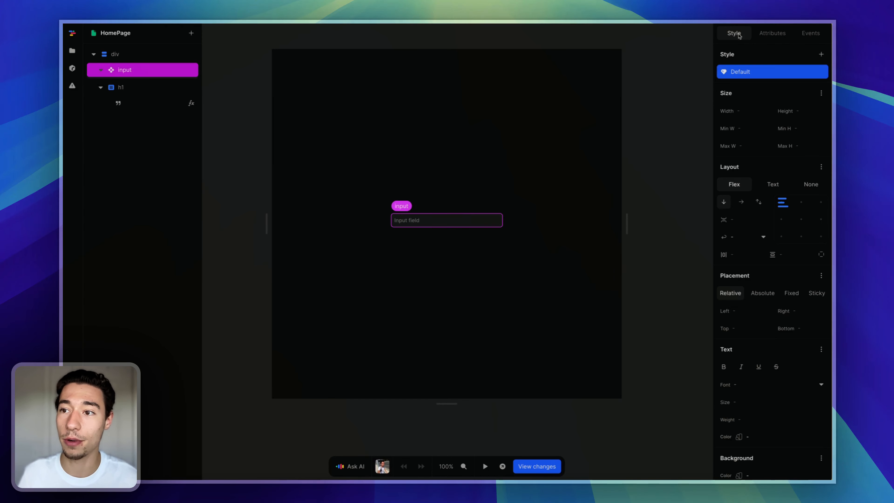
pyautogui.scroll(-5, 782, 250)
pyautogui.click(821, 251)
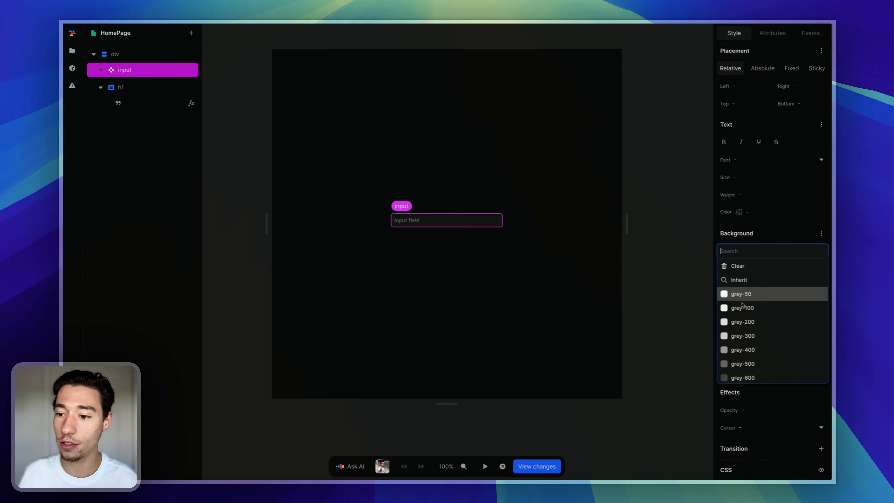
pyautogui.click(742, 319)
# - Replace the input component's background color with the custom color #ffffff
pyautogui.click(752, 252)
pyautogui.moveTo(747, 274); pyautogui.dragTo(718, 242)
pyautogui.click(756, 224)
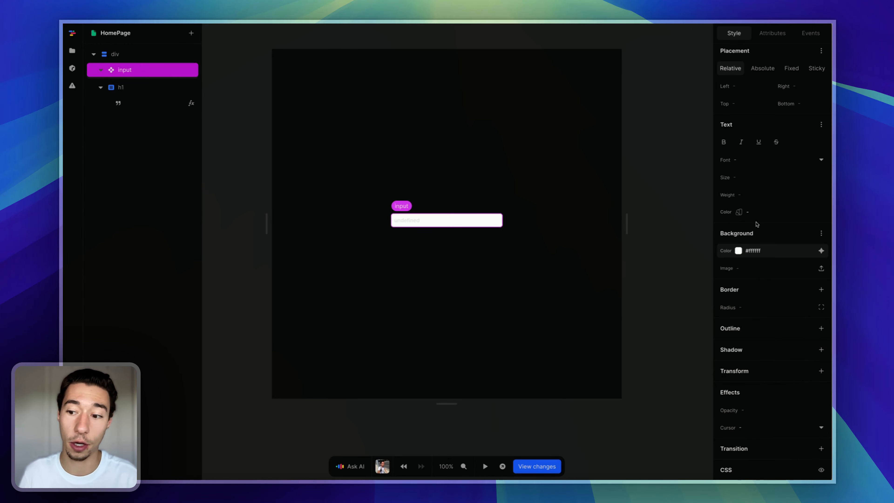
# - Undo all background color edits on the input component and deselect it
pyautogui.click(404, 466)
pyautogui.click(405, 466)
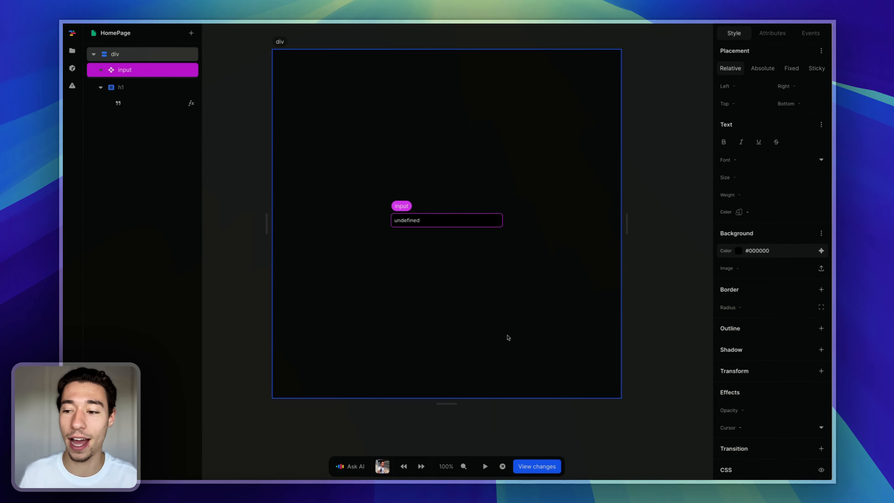
pyautogui.click(405, 466)
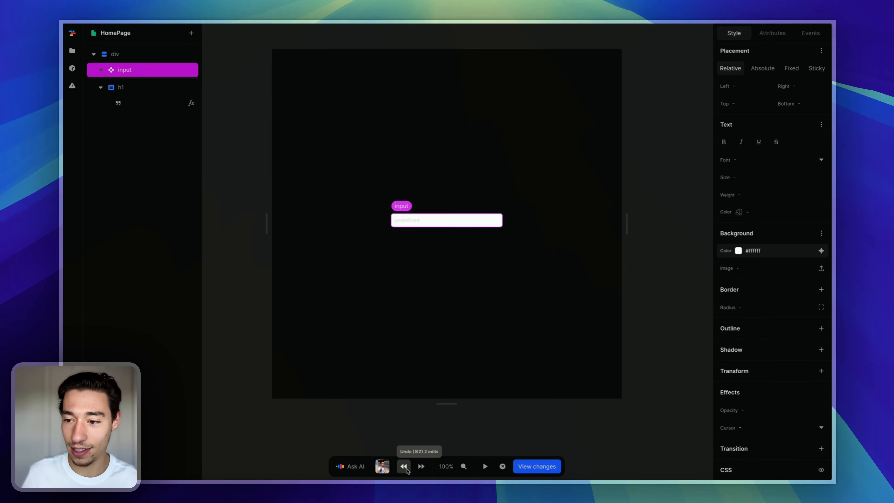
pyautogui.click(403, 466)
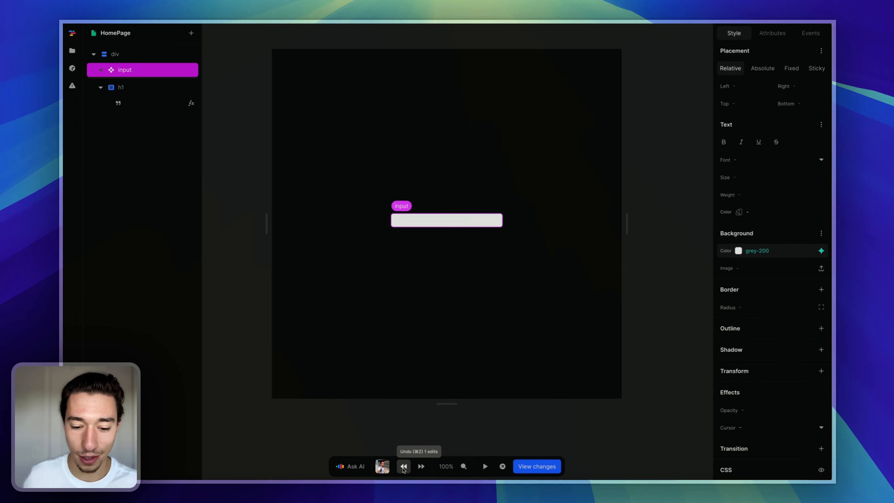
pyautogui.click(403, 466)
pyautogui.click(520, 306)
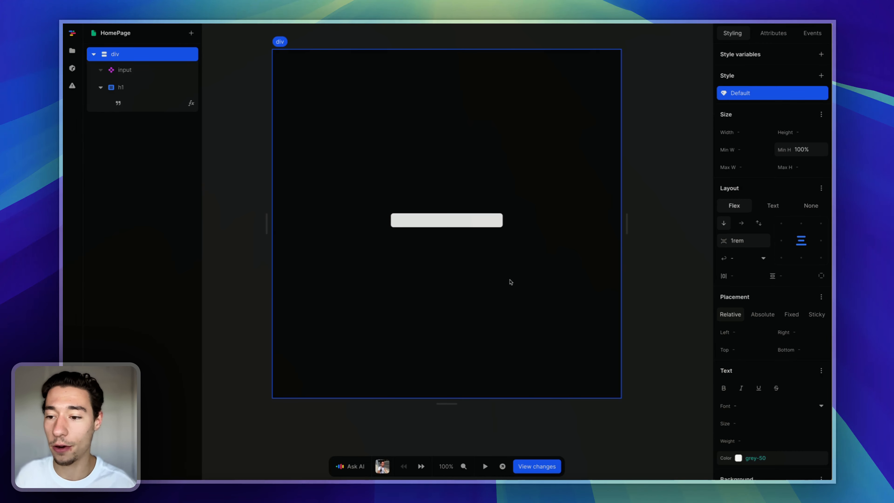
# - Set the background color of the input component on HomePage to grey-800
pyautogui.click(481, 221)
pyautogui.scroll(-6, 751, 291)
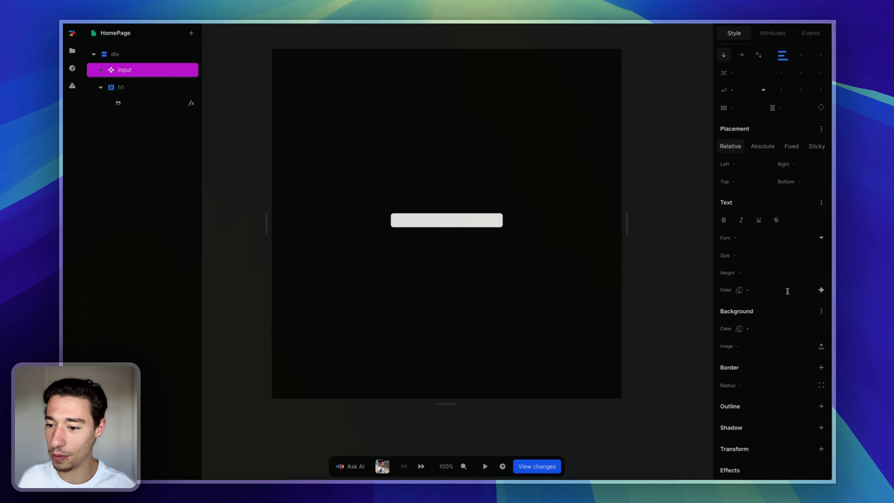
pyautogui.scroll(6, 802, 277)
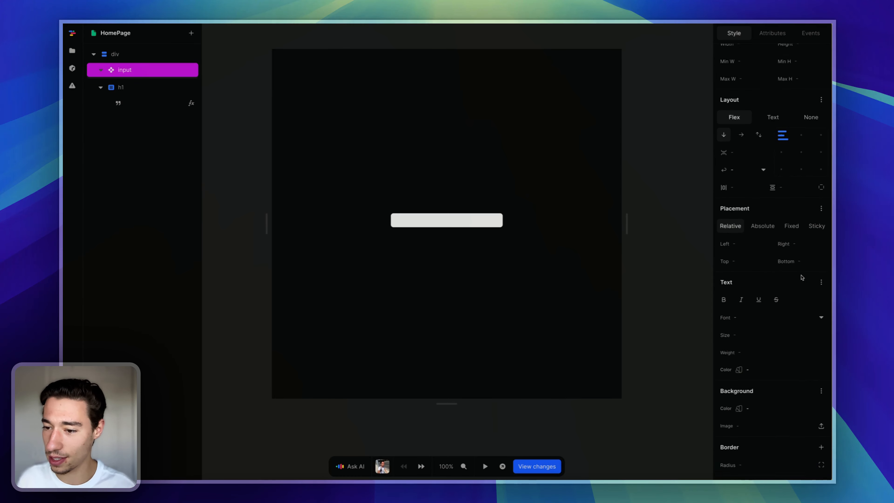
pyautogui.scroll(-7, 764, 277)
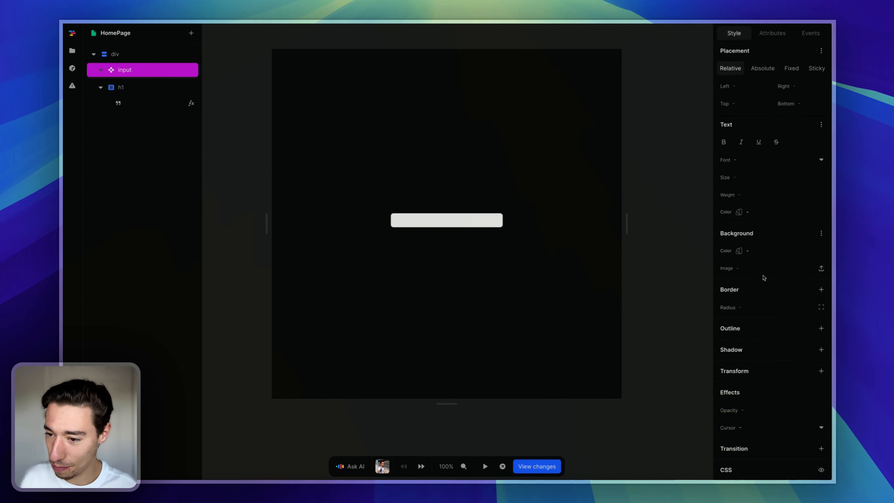
pyautogui.click(818, 250)
pyautogui.scroll(-3, 796, 274)
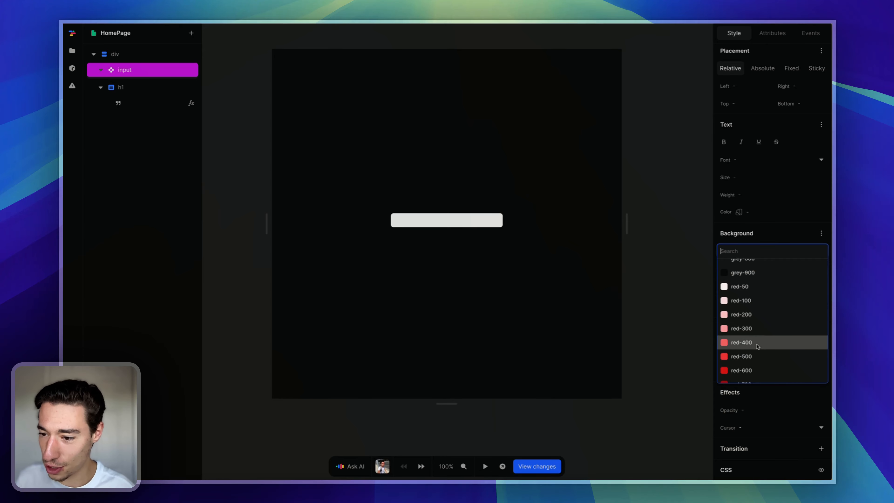
pyautogui.scroll(2, 758, 328)
pyautogui.click(759, 300)
pyautogui.click(552, 318)
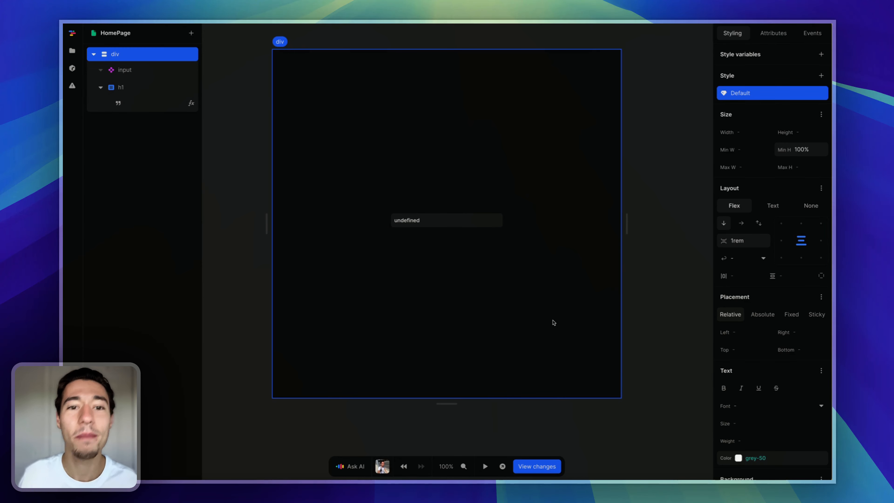
# - Check which events and attributes the input component on HomePage exposes
pyautogui.click(489, 220)
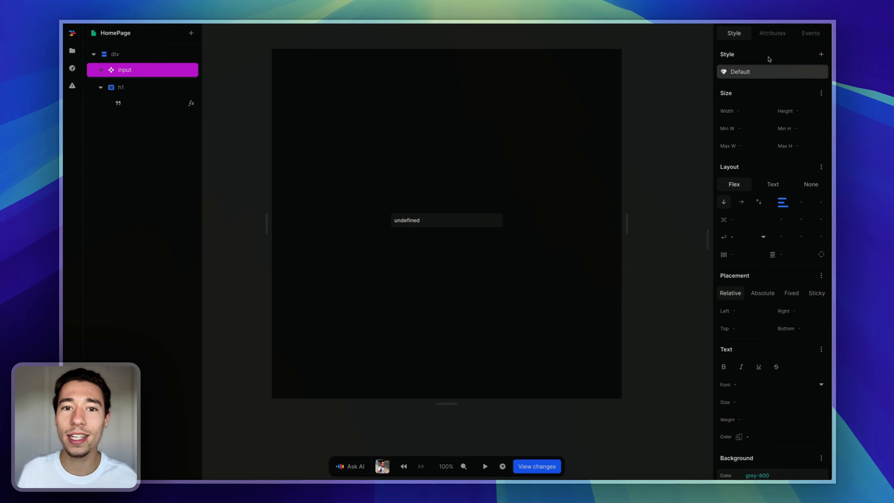
pyautogui.click(810, 33)
pyautogui.click(772, 33)
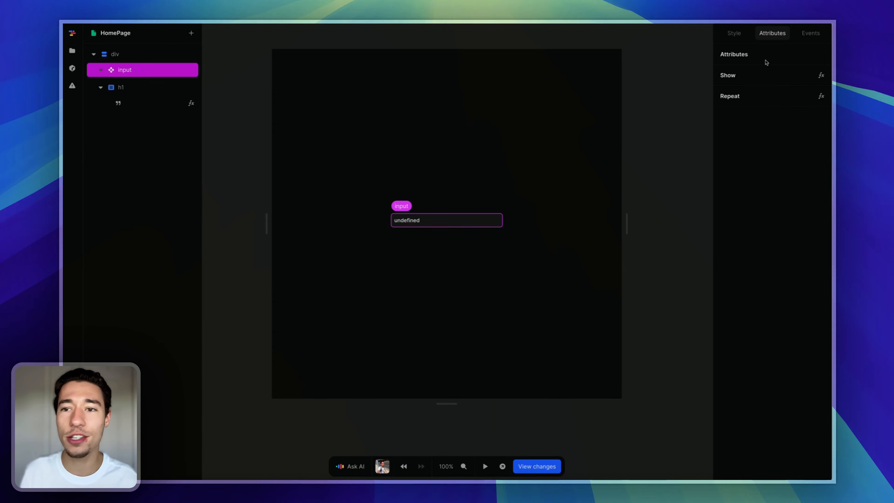
# - Open the input component for editing and add a component attribute named "value"
pyautogui.doubleClick(145, 71)
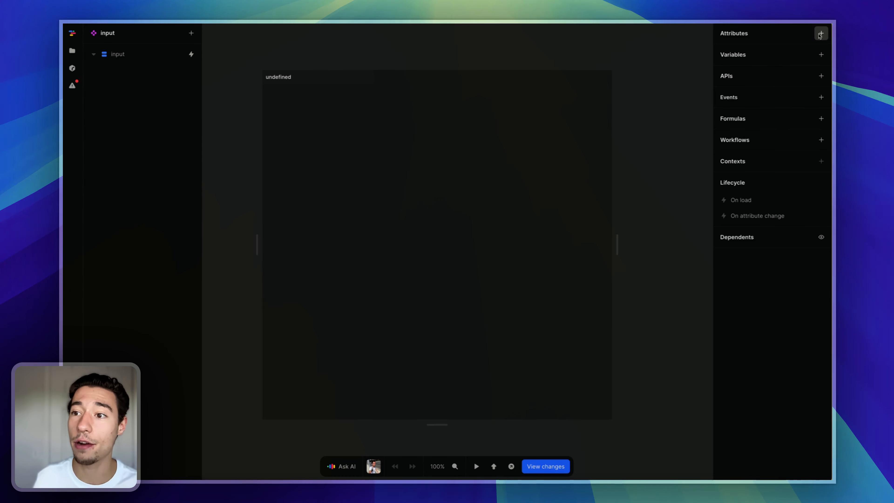
pyautogui.click(820, 34)
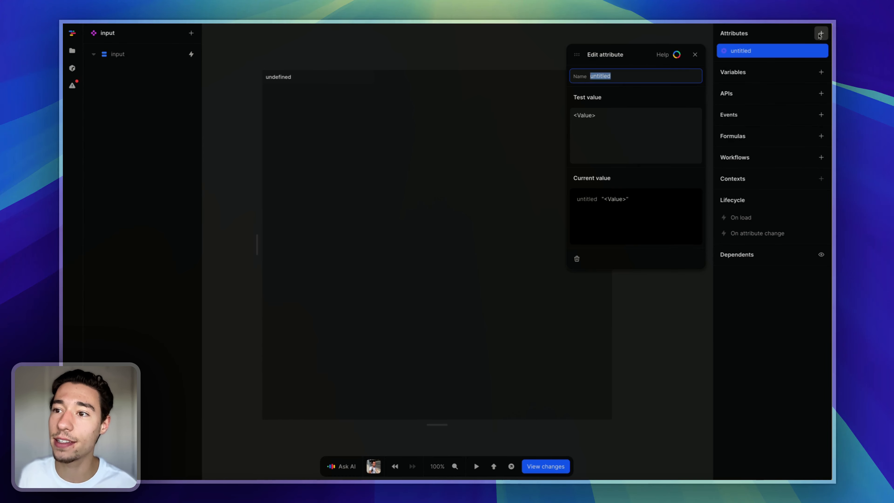
pyautogui.press('BackSpace')
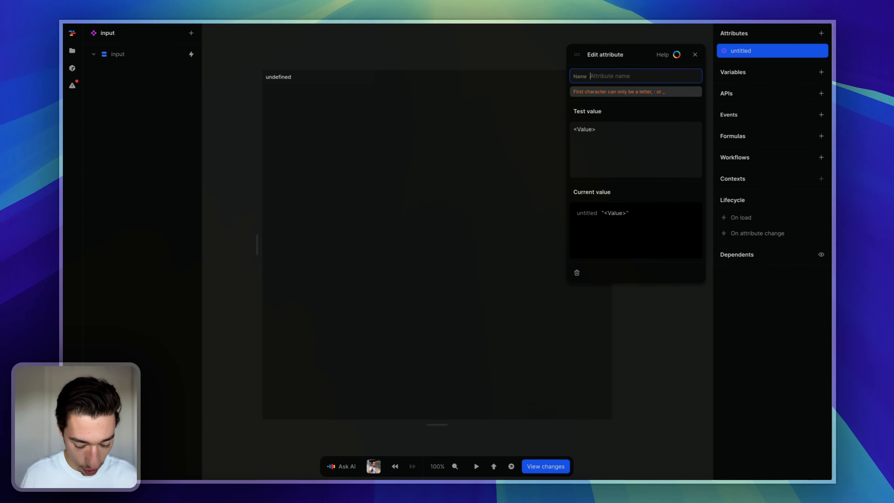
pyautogui.write('value')
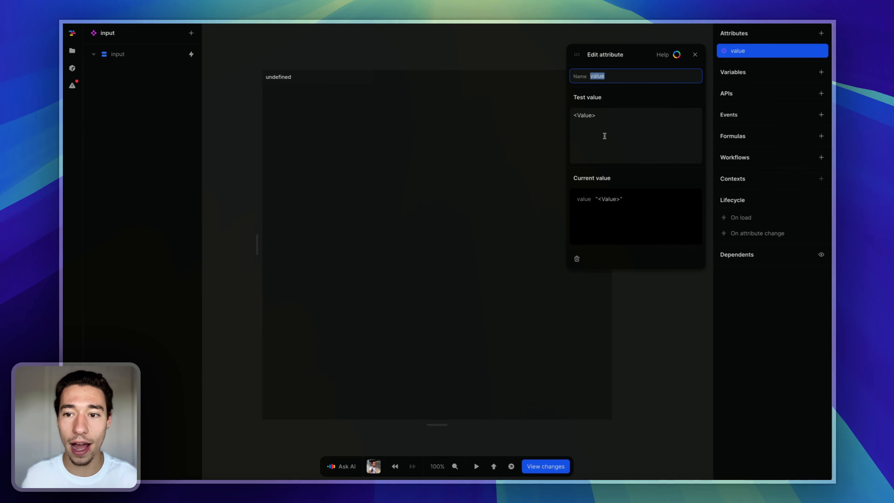
# - Set the value attribute's test value to "Hey ;-)" and close its settings
pyautogui.click(604, 136)
pyautogui.press('BackSpace')
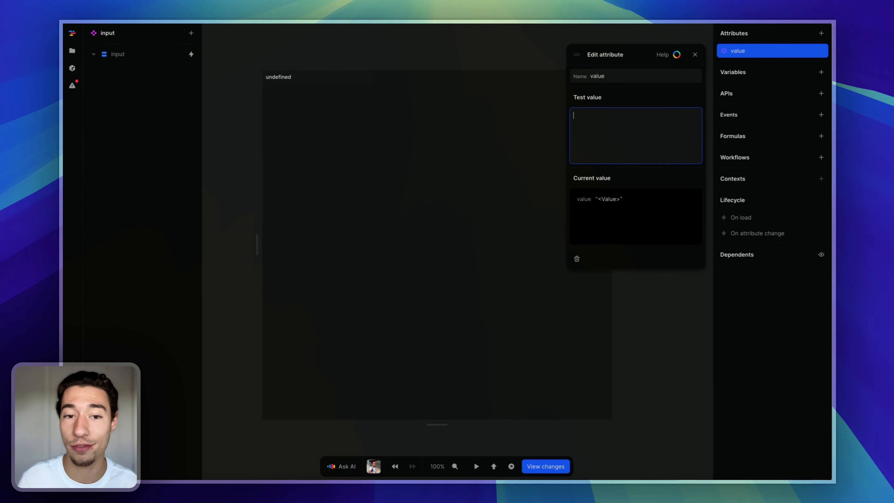
pyautogui.press('Return')
pyautogui.press('BackSpace')
pyautogui.write('Hey ;-)')
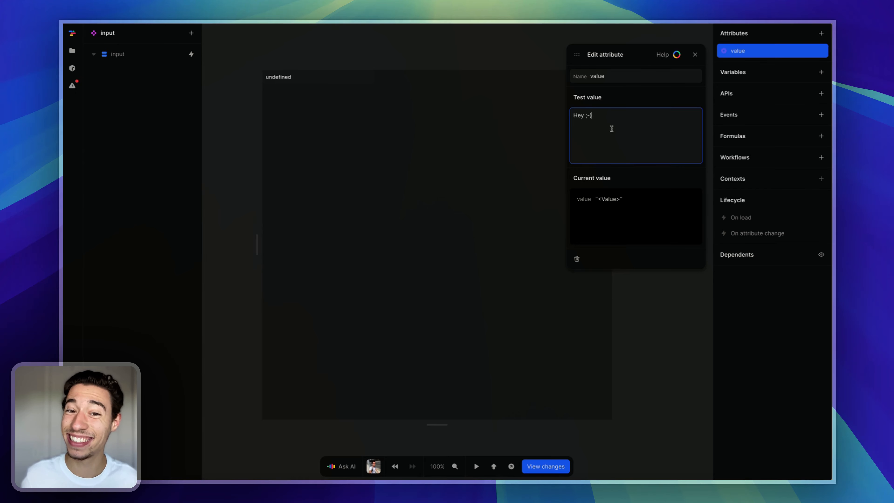
pyautogui.click(637, 100)
pyautogui.click(694, 55)
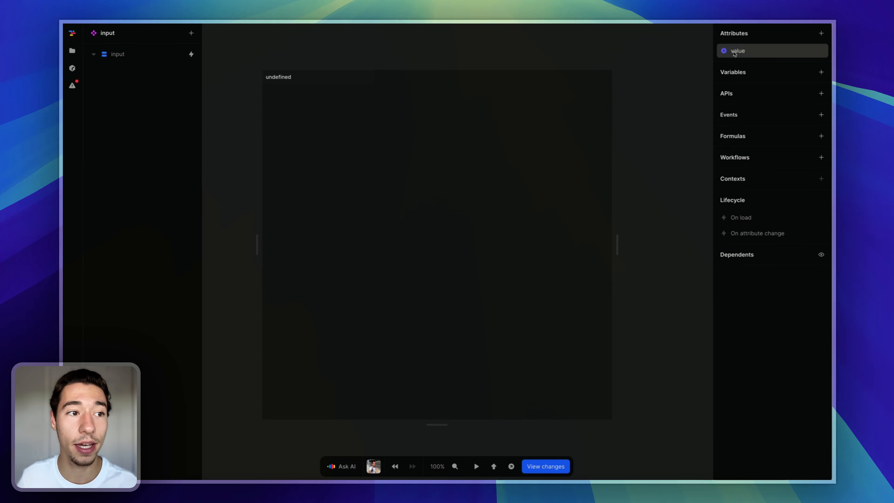
# - In the input element's value formula, replace the text variable with the component's value attribute
pyautogui.click(118, 55)
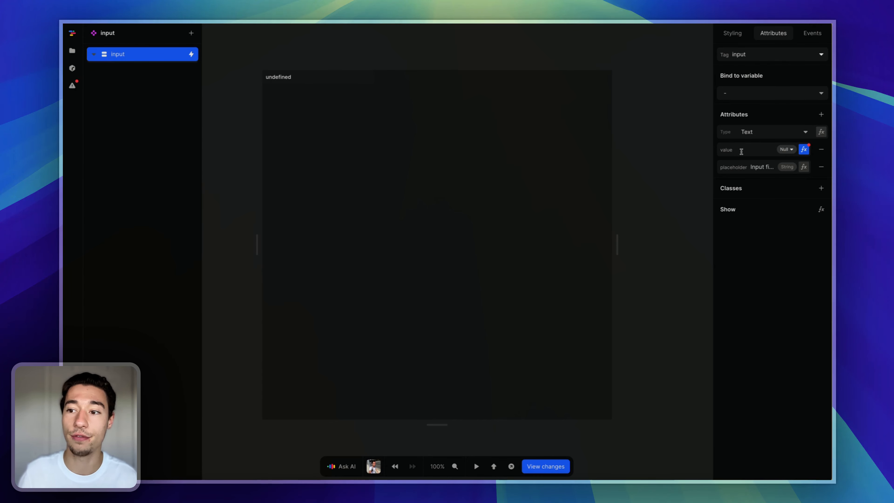
pyautogui.click(804, 149)
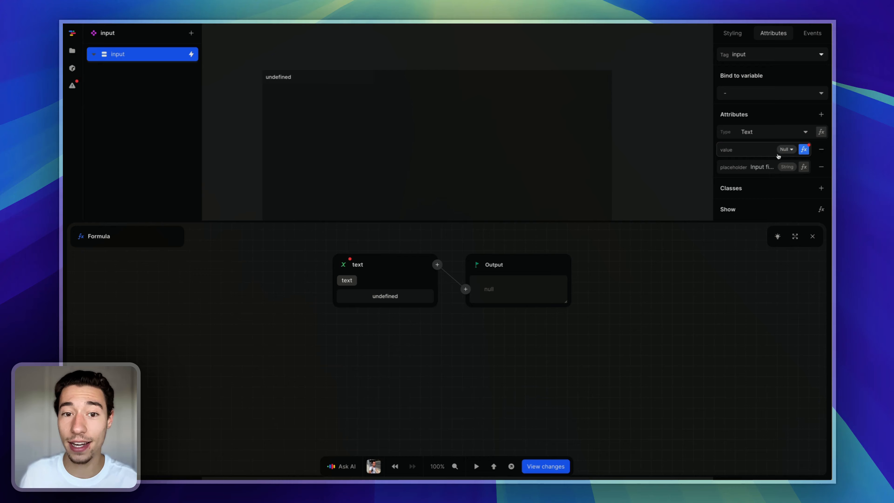
pyautogui.click(345, 266)
pyautogui.click(369, 294)
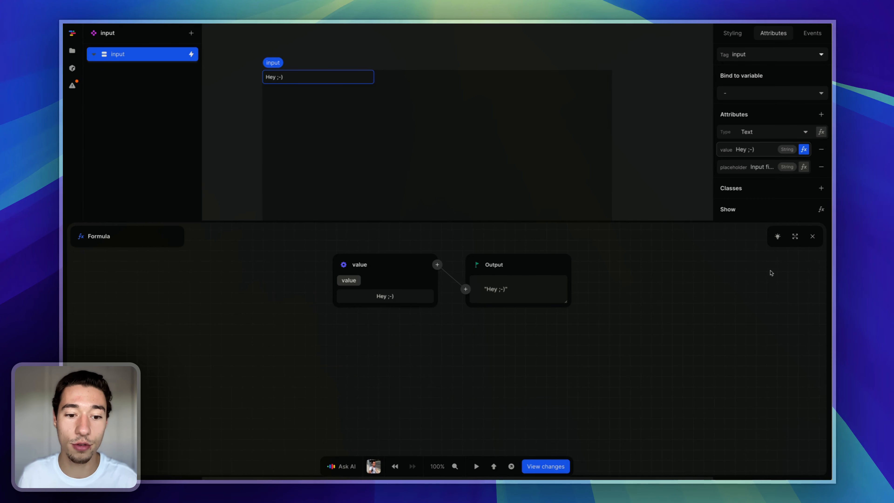
pyautogui.click(812, 236)
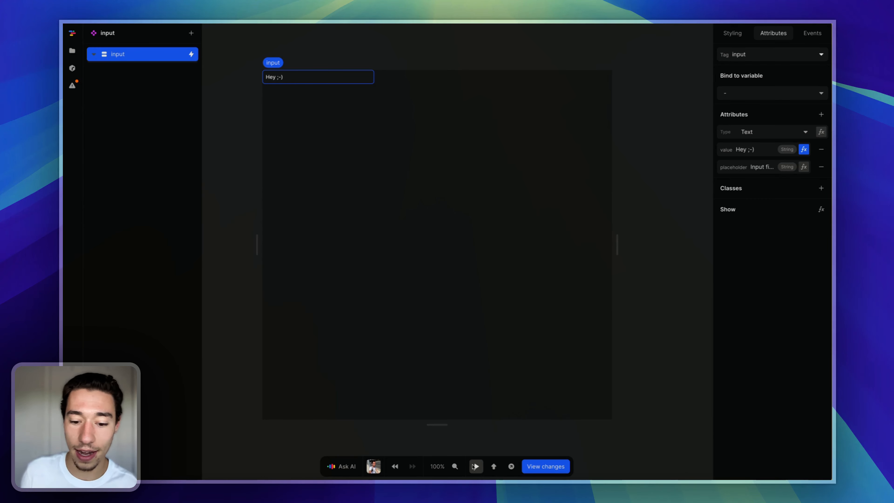
# - Test the input component in preview mode by shortening its text to "Hey", and return to editing
pyautogui.click(475, 466)
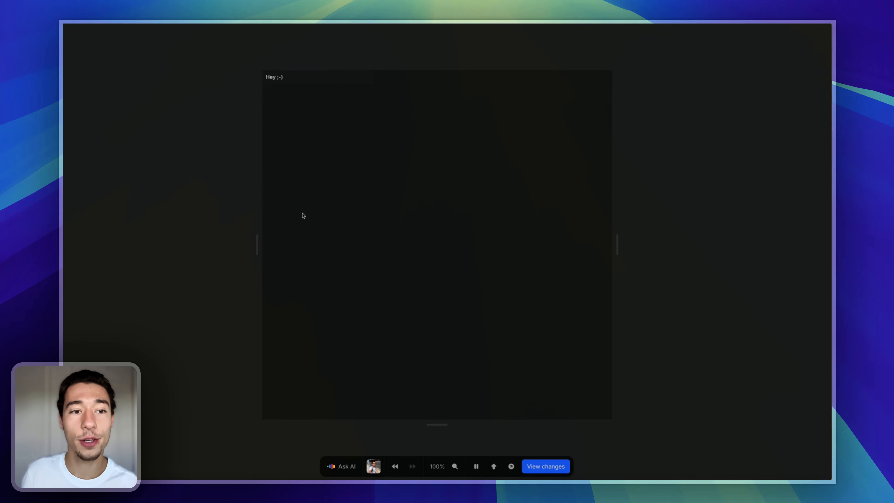
pyautogui.click(294, 75)
pyautogui.press('BackSpace')
pyautogui.press('BackSpace')
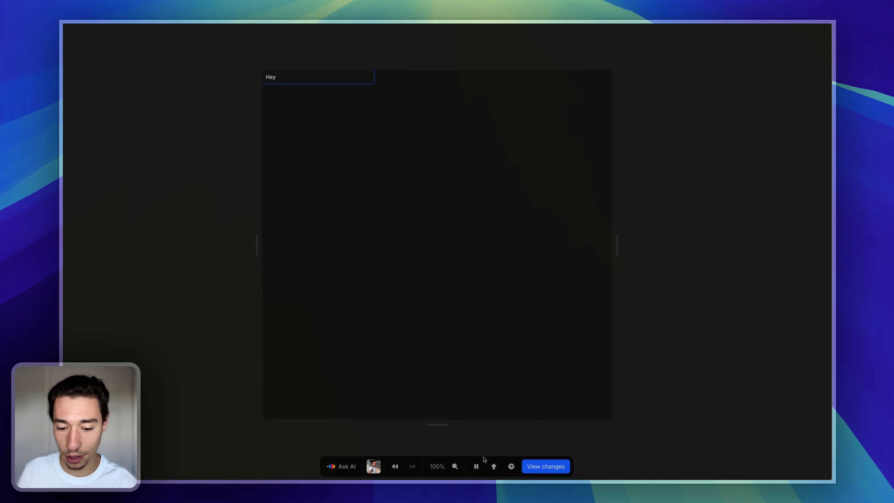
pyautogui.click(476, 466)
# - Review the component's value attribute with its test value and current value, and close its settings
pyautogui.click(679, 78)
pyautogui.click(736, 51)
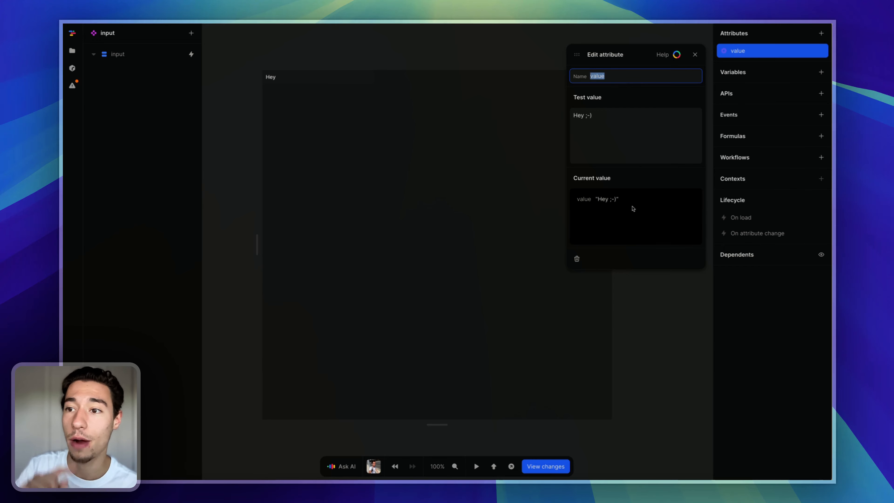
pyautogui.click(694, 55)
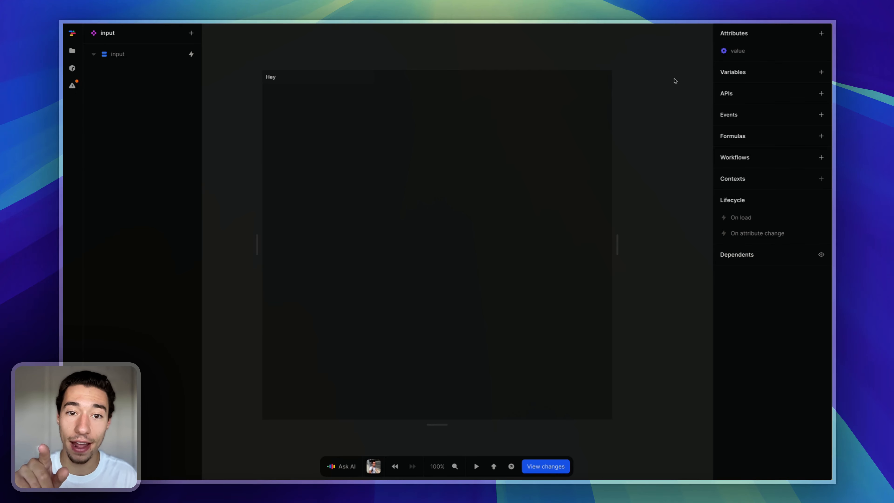
# - Go back to HomePage and bind the input component's value attribute to the text variable with a formula
pyautogui.click(72, 50)
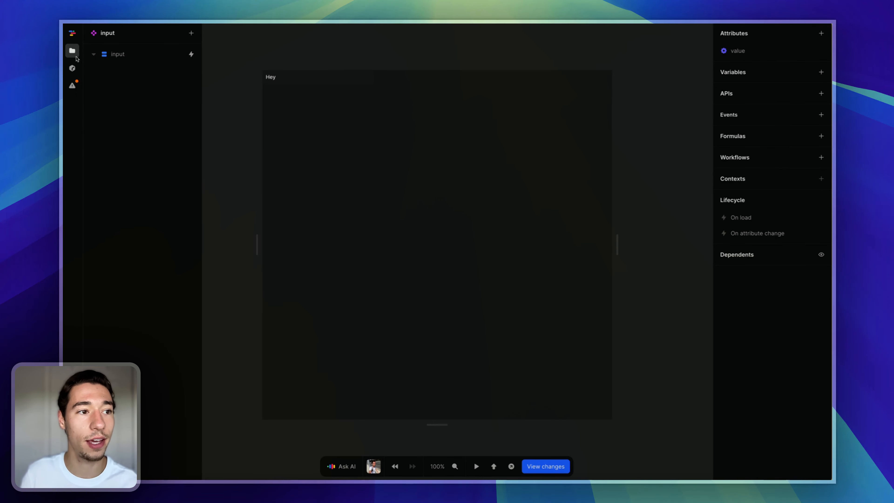
pyautogui.click(123, 108)
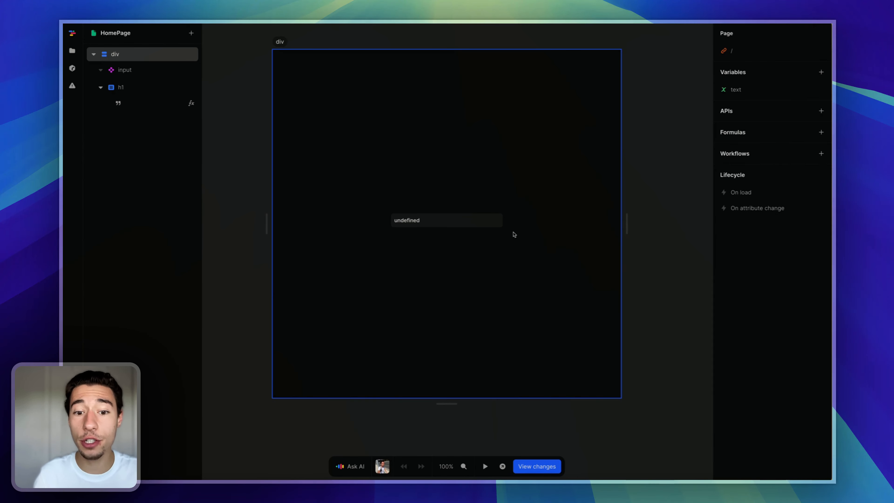
pyautogui.click(469, 224)
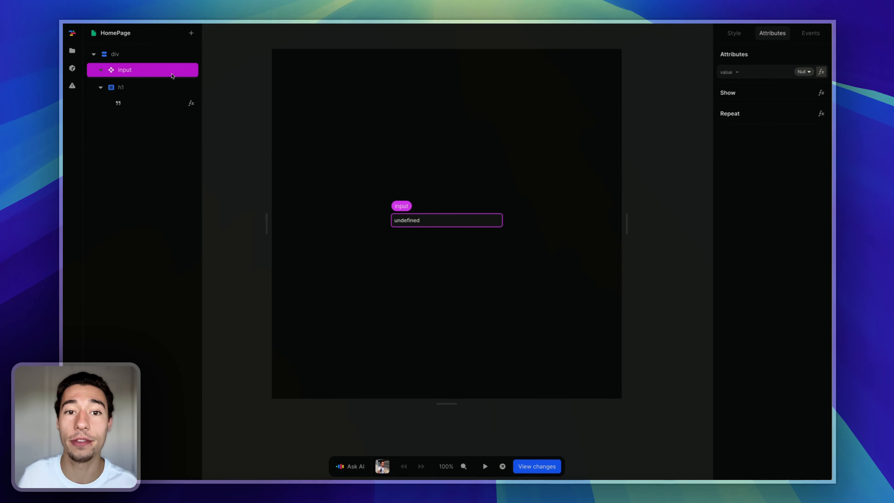
pyautogui.click(748, 74)
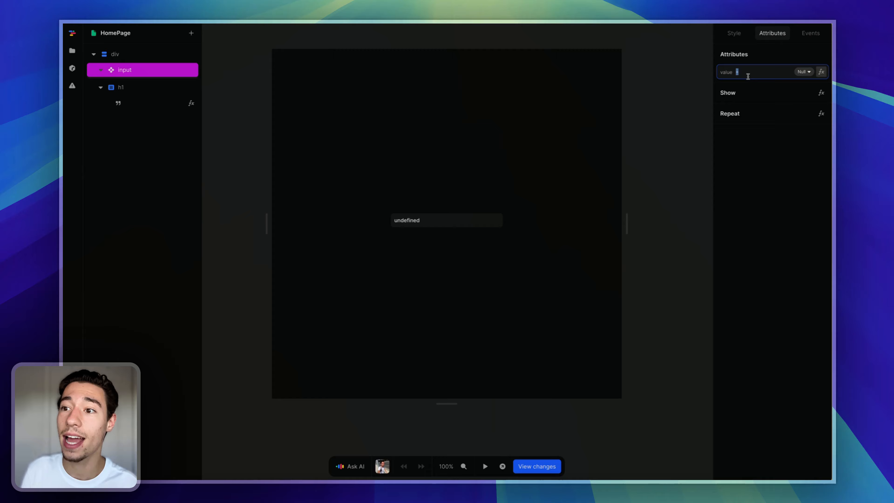
pyautogui.click(821, 71)
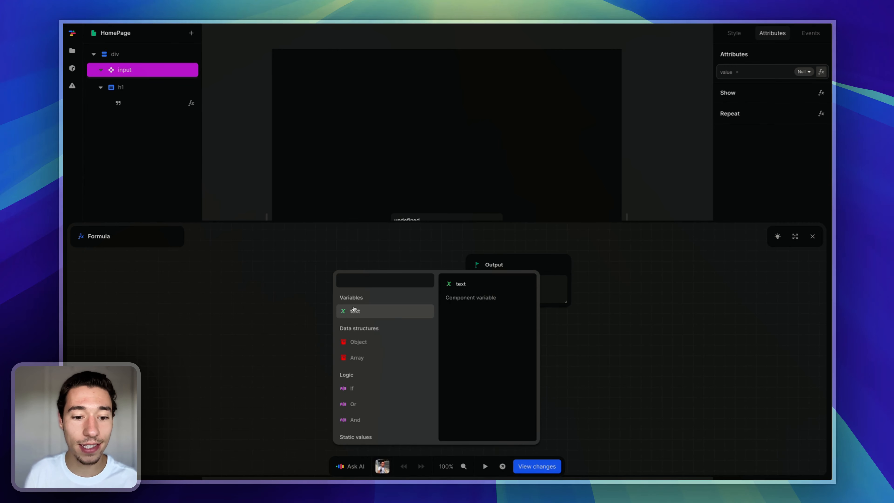
pyautogui.click(354, 310)
pyautogui.click(812, 236)
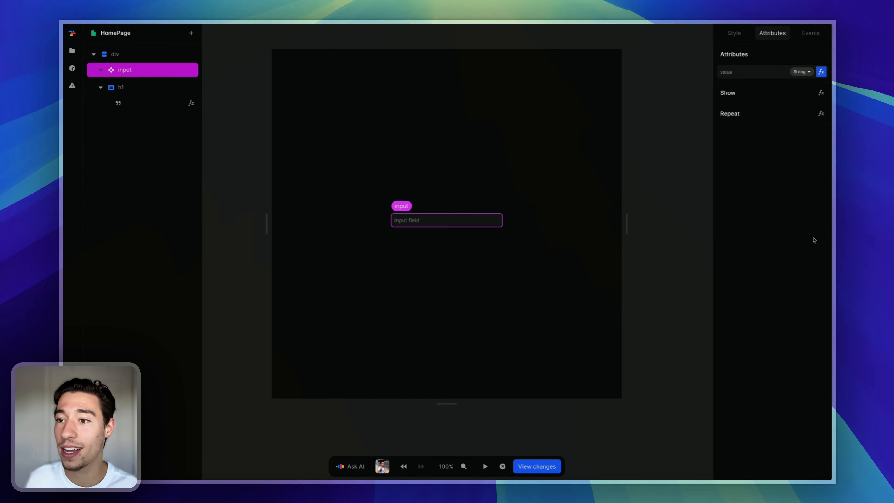
# - Test the page's input component in preview mode by entering "efef", and return to editing
pyautogui.click(484, 468)
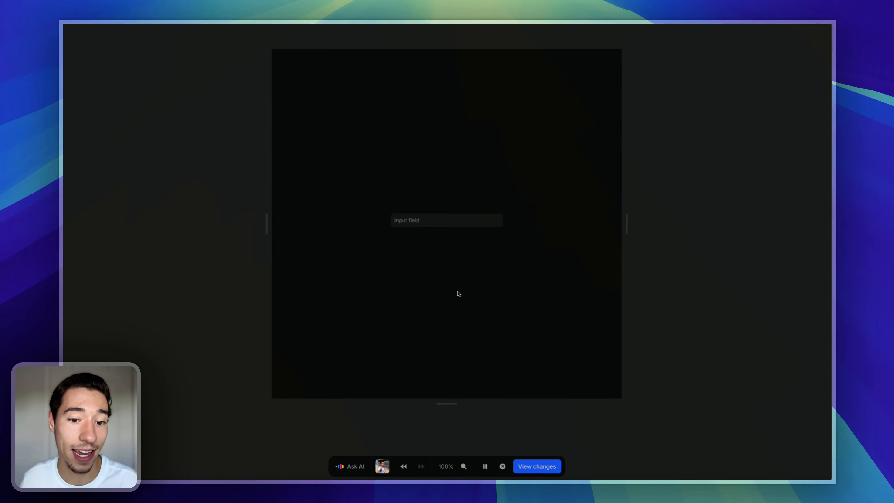
pyautogui.click(440, 221)
pyautogui.write('efef')
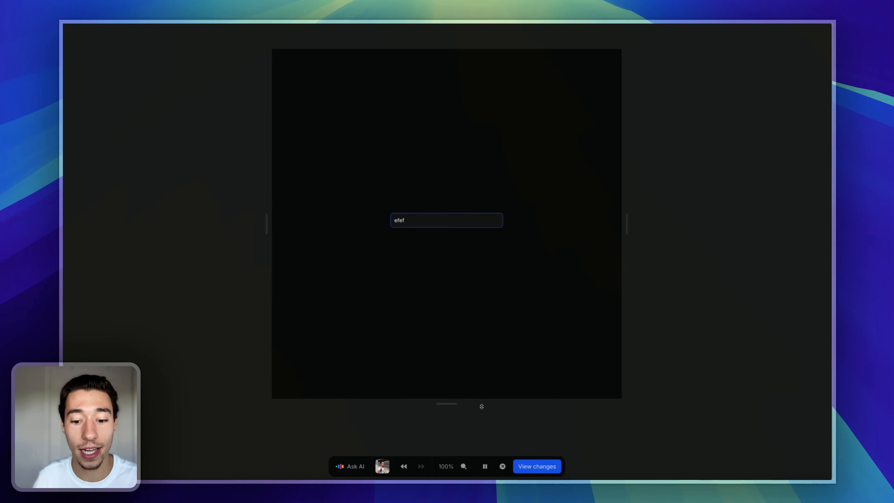
pyautogui.click(484, 466)
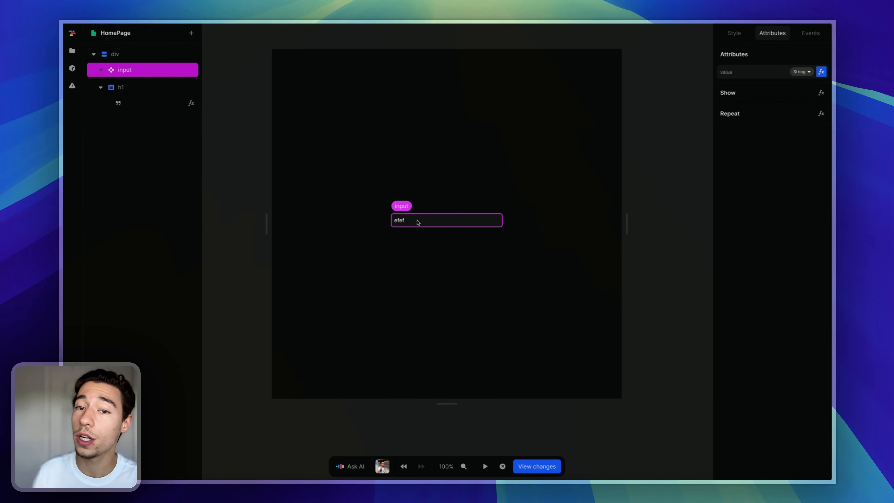
# - Open the input component and add an event named onInput to it
pyautogui.doubleClick(160, 70)
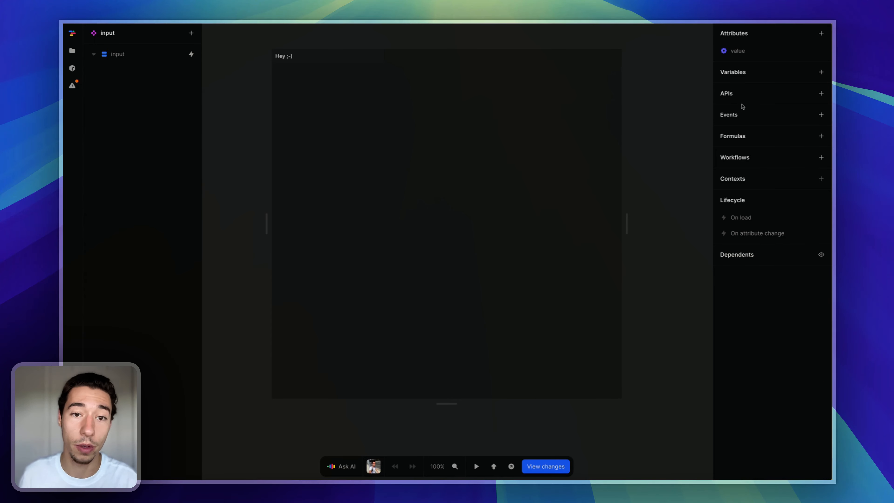
pyautogui.click(821, 114)
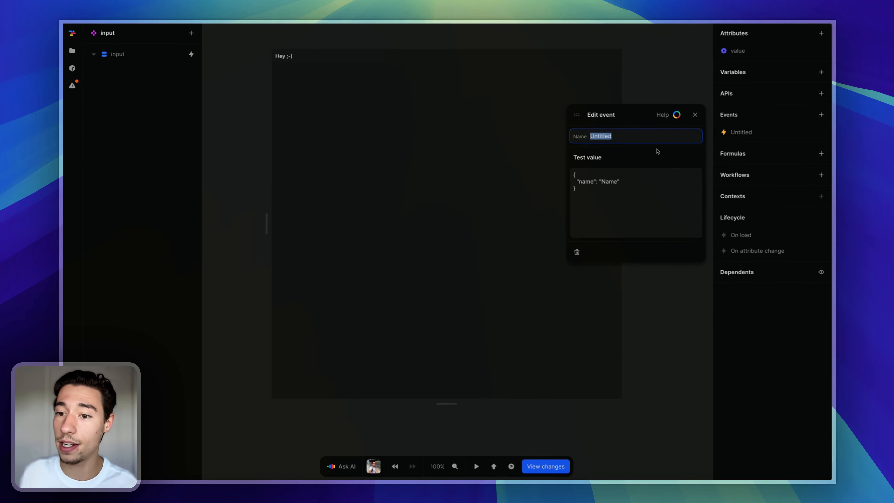
pyautogui.press('BackSpace')
pyautogui.write('onInput')
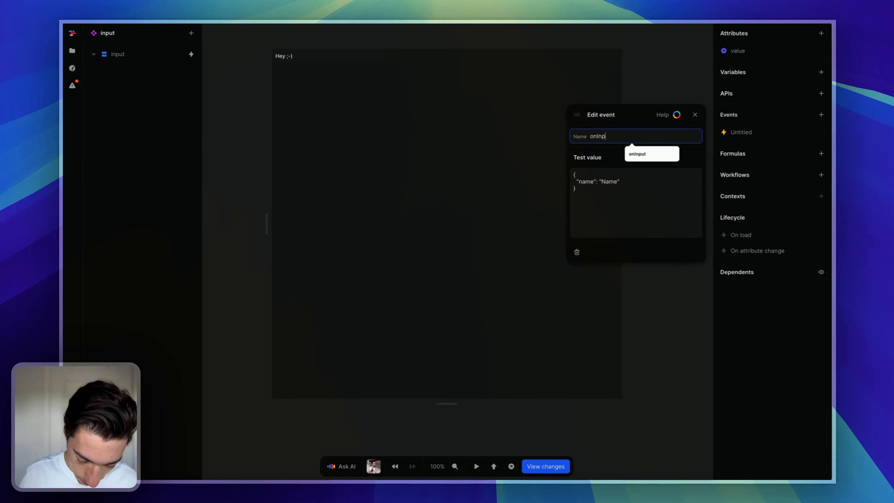
# - Replace the onInput event's test value with "Hey" and close the event settings
pyautogui.click(613, 230)
pyautogui.hotkey('ctrl', 'a')
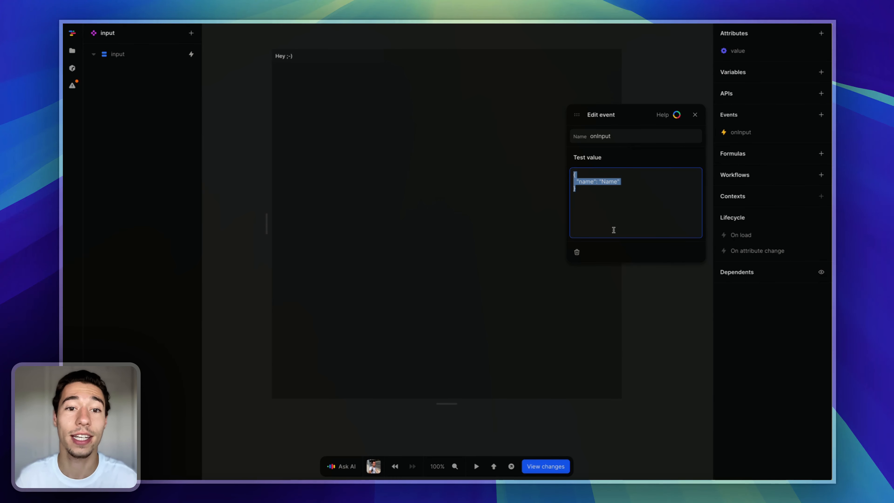
pyautogui.press('BackSpace')
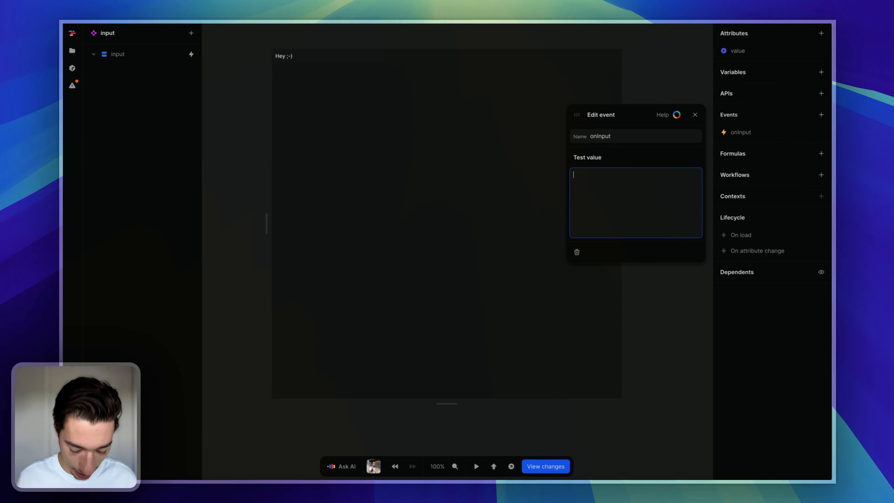
pyautogui.write('Hey')
pyautogui.click(635, 153)
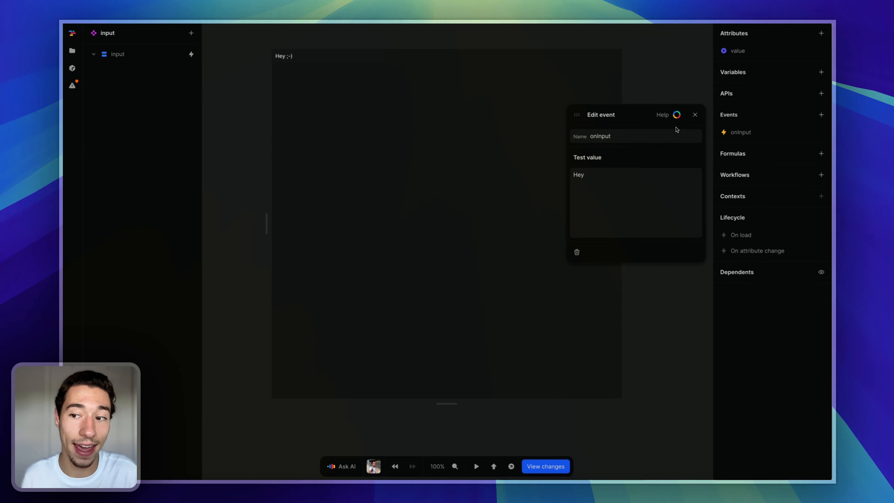
pyautogui.click(695, 115)
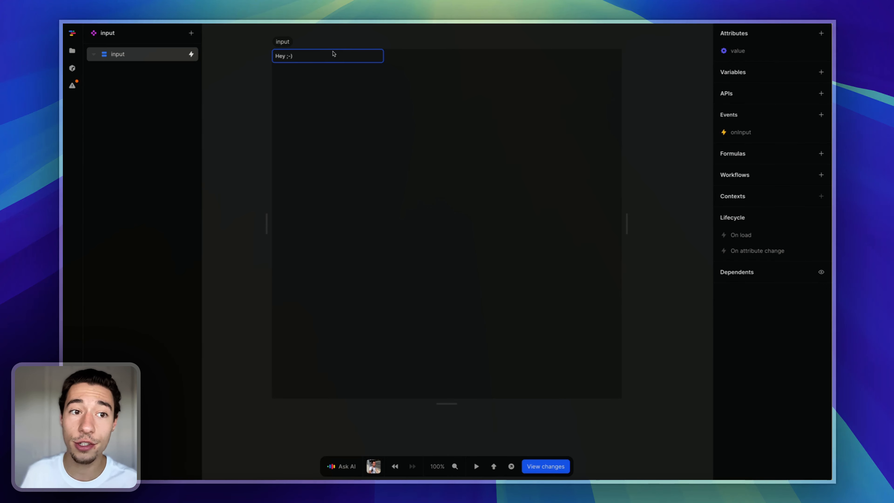
# - In the input element's input event, replace the Set: text action with a Log To Console action
pyautogui.click(321, 55)
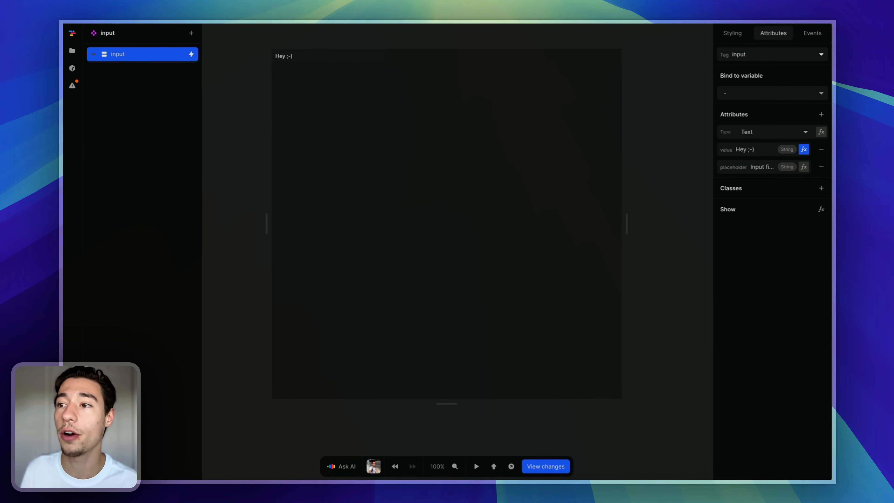
pyautogui.click(814, 34)
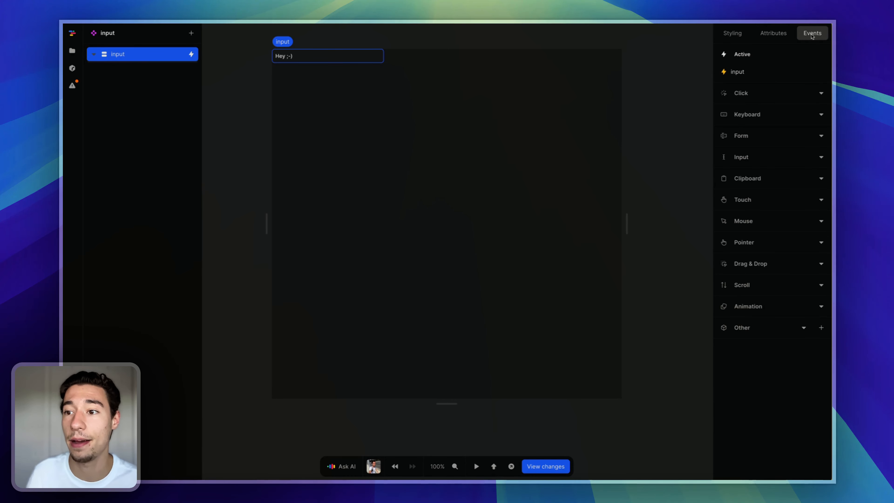
pyautogui.click(765, 65)
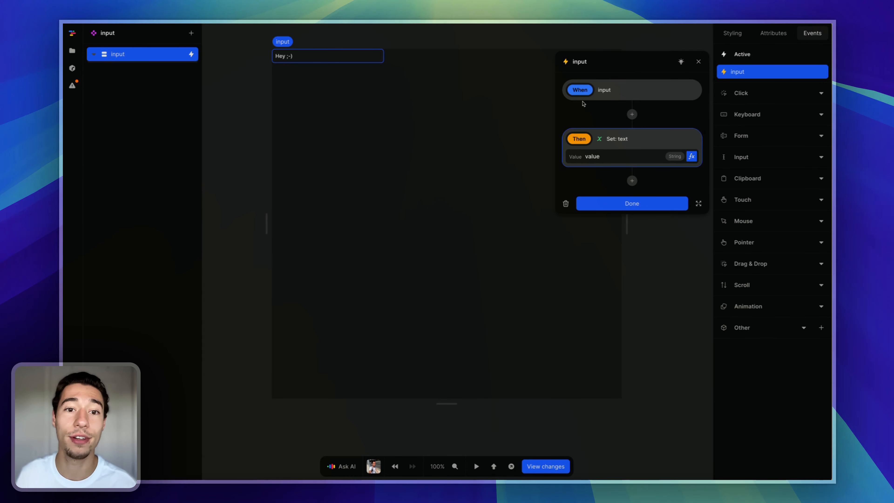
pyautogui.press('Delete')
pyautogui.click(632, 115)
pyautogui.write('log')
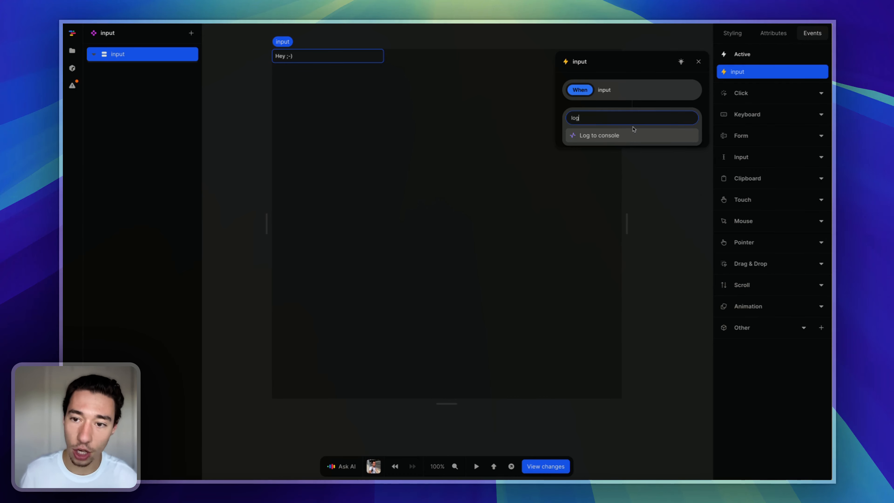
pyautogui.click(624, 139)
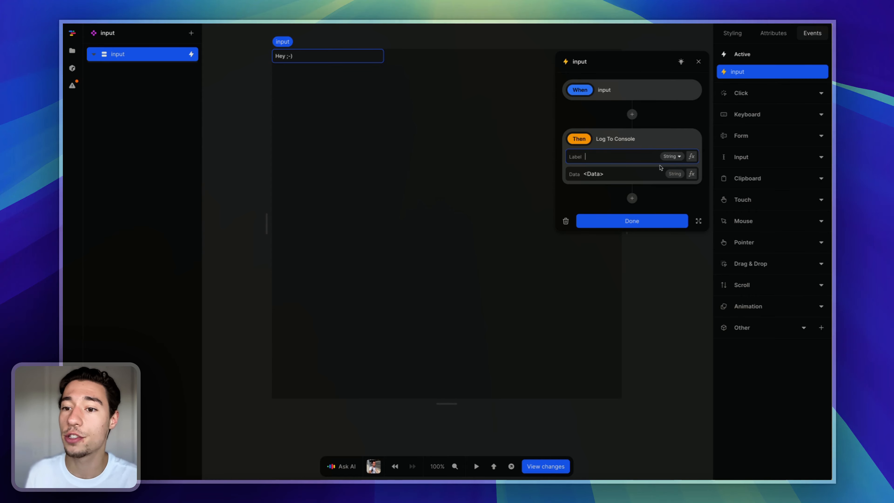
# - Set the Log To Console action's data to the Event object with a formula and finish the workflow
pyautogui.click(691, 173)
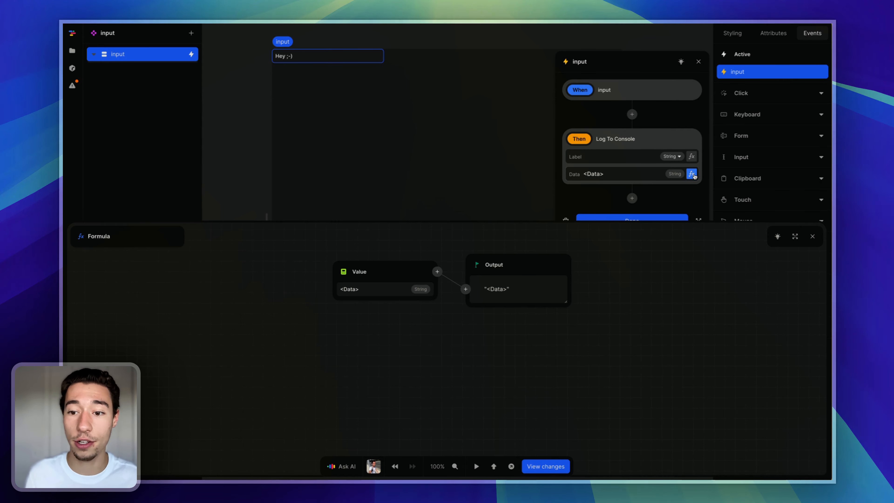
pyautogui.click(344, 271)
pyautogui.click(352, 301)
pyautogui.click(811, 235)
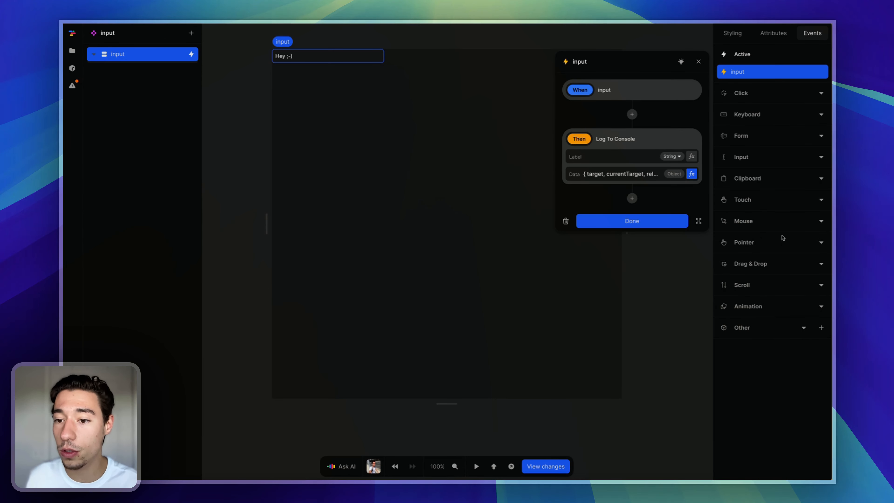
pyautogui.click(657, 221)
# - Open the browser's developer tools, show the Console, and clear its messages
pyautogui.rightClick(659, 222)
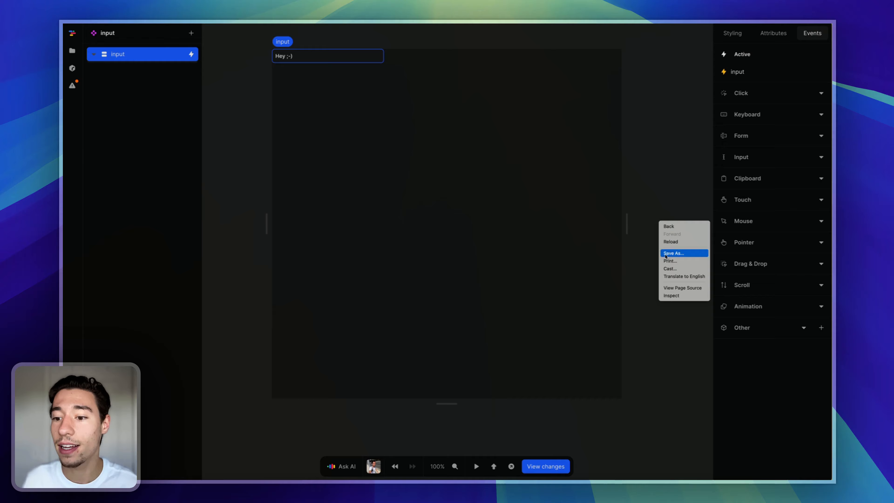
pyautogui.click(670, 295)
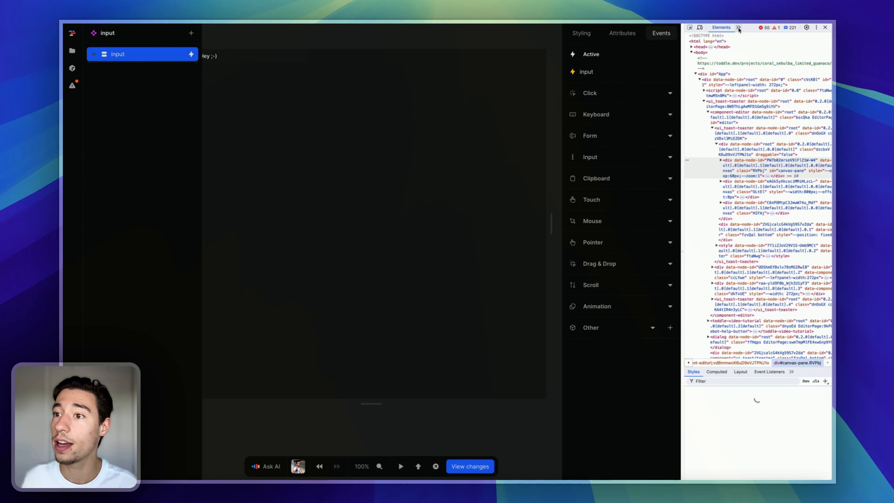
pyautogui.click(738, 27)
pyautogui.click(749, 35)
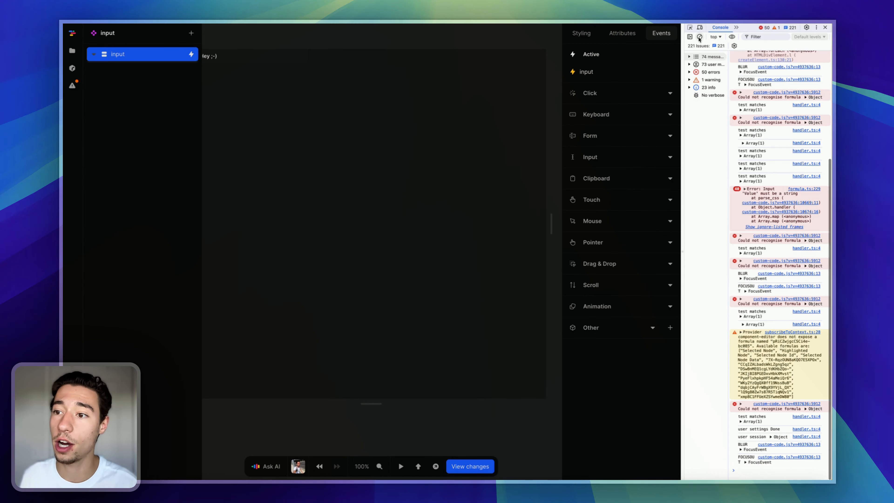
pyautogui.click(700, 37)
# - Run the component in preview mode and delete the last character of its text to trigger the log
pyautogui.click(401, 466)
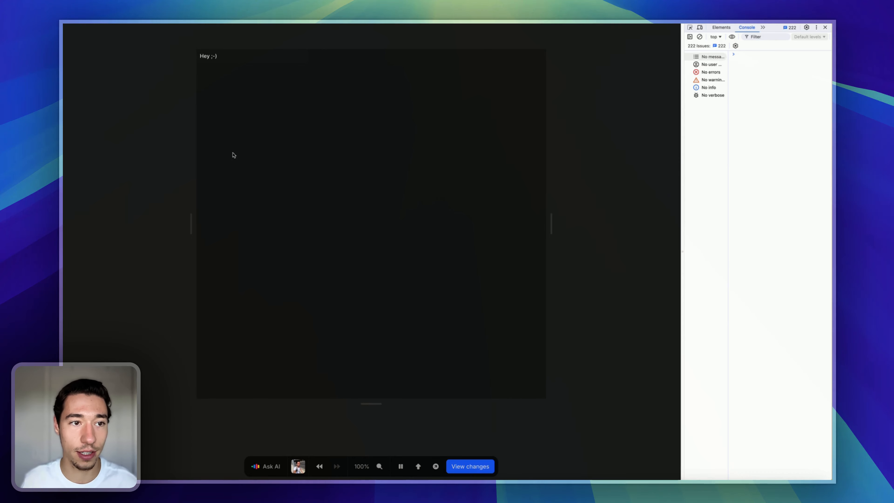
pyautogui.click(233, 55)
pyautogui.press('BackSpace')
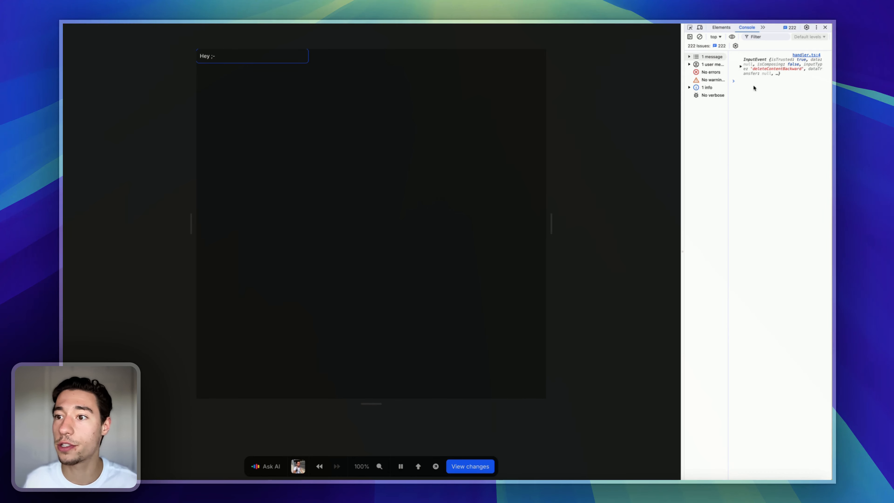
# - Expand the logged InputEvent and its target in the console and examine the target's properties
pyautogui.click(741, 67)
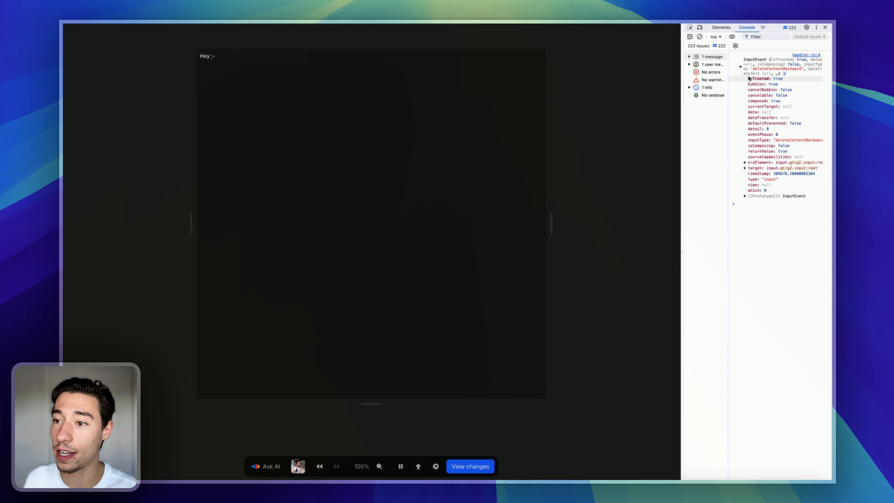
pyautogui.click(744, 168)
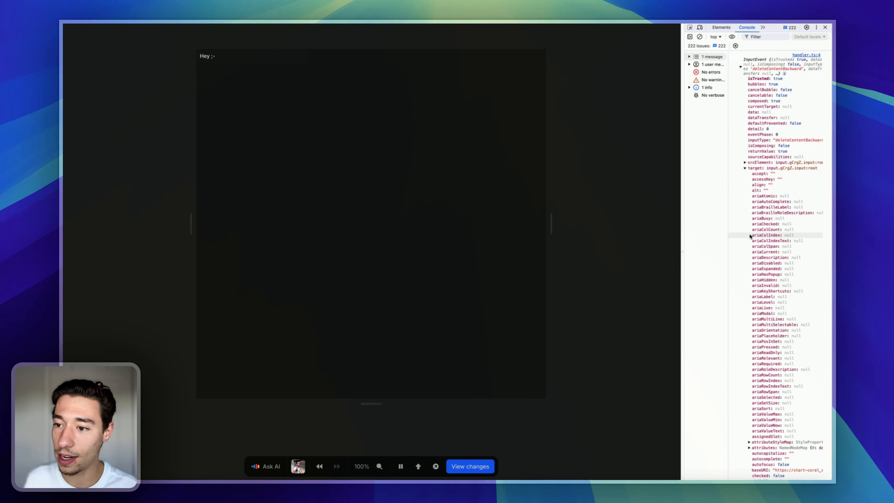
pyautogui.scroll(-4, 760, 334)
pyautogui.scroll(-9, 760, 335)
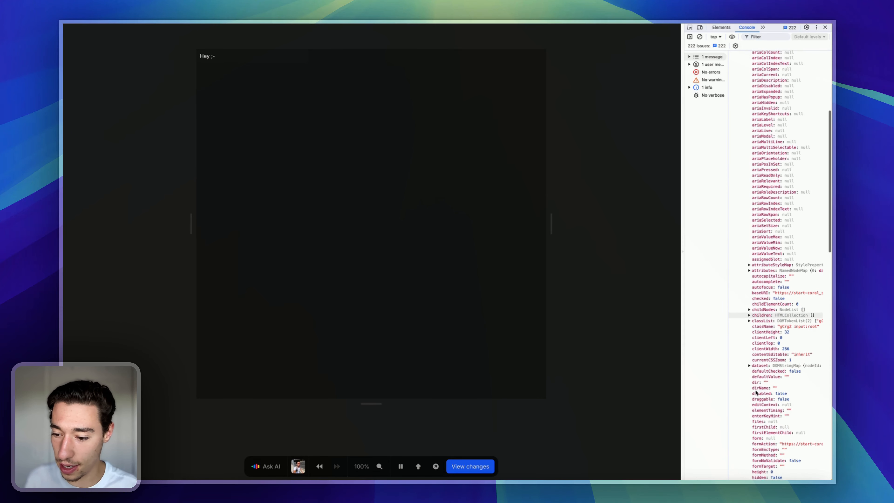
pyautogui.scroll(-7, 755, 392)
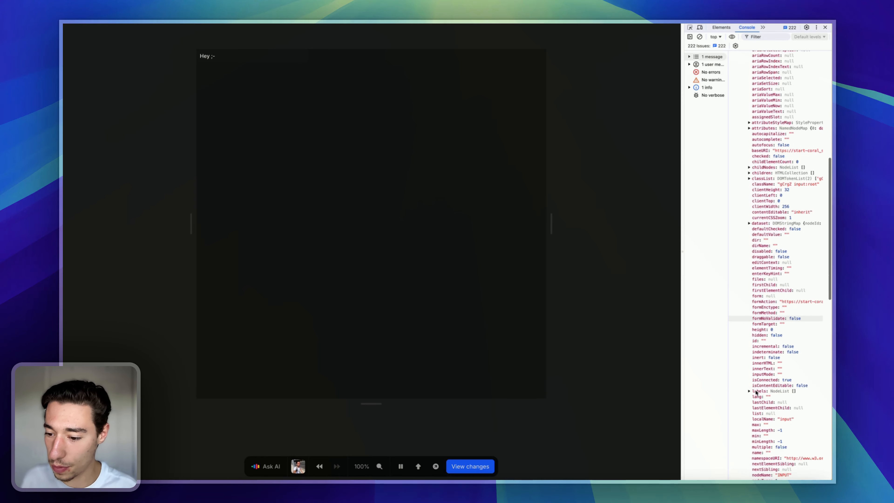
pyautogui.scroll(-12, 755, 392)
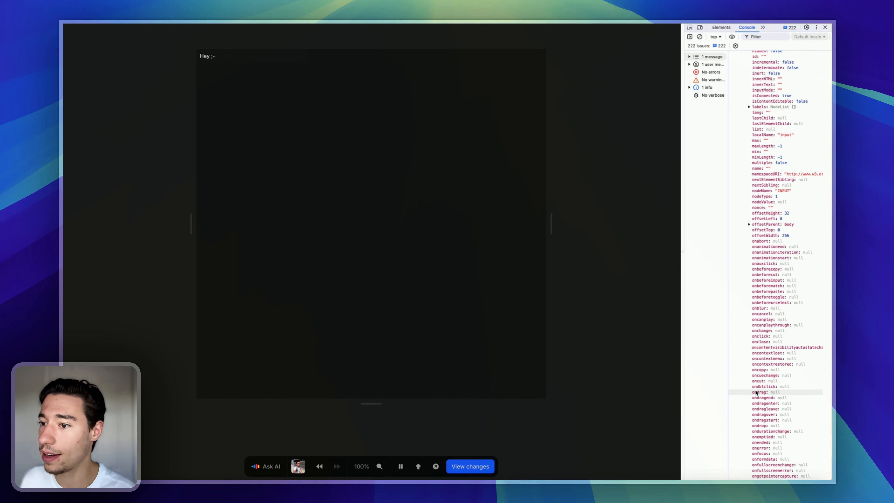
pyautogui.scroll(-14, 755, 393)
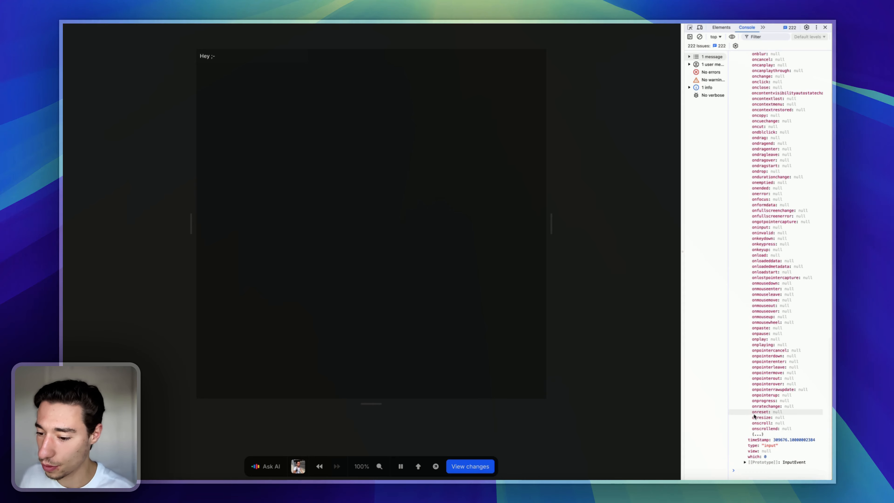
pyautogui.scroll(20, 756, 415)
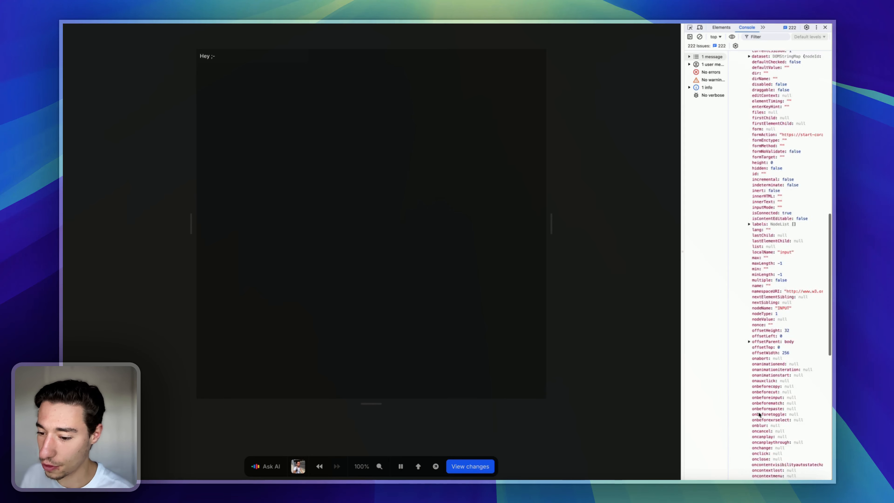
pyautogui.scroll(20, 759, 415)
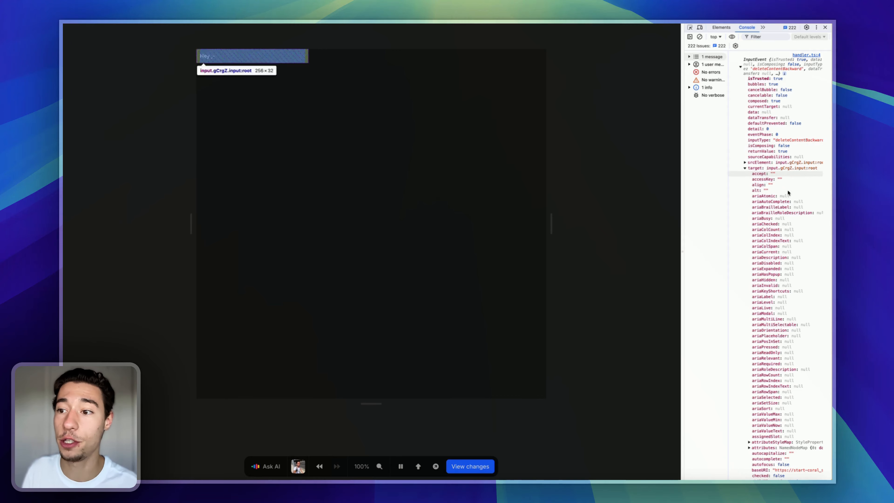
# - Clear the console, close the developer tools, and leave preview mode
pyautogui.click(699, 36)
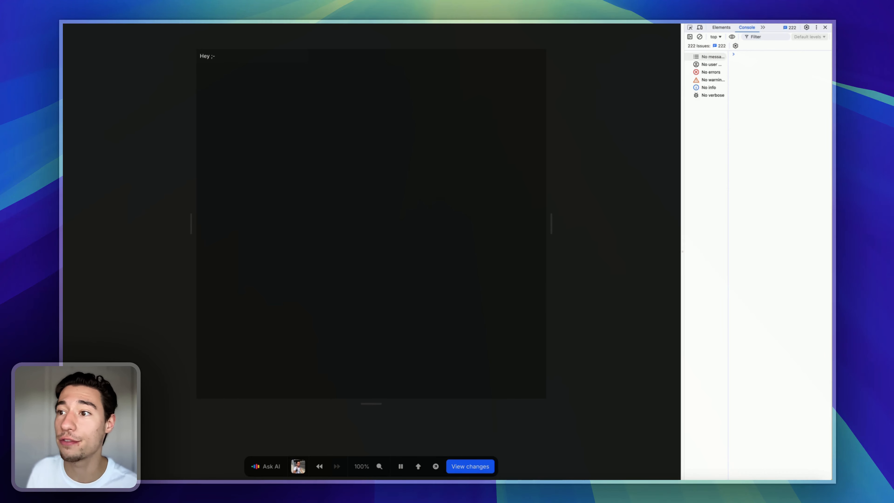
pyautogui.click(825, 27)
pyautogui.click(476, 466)
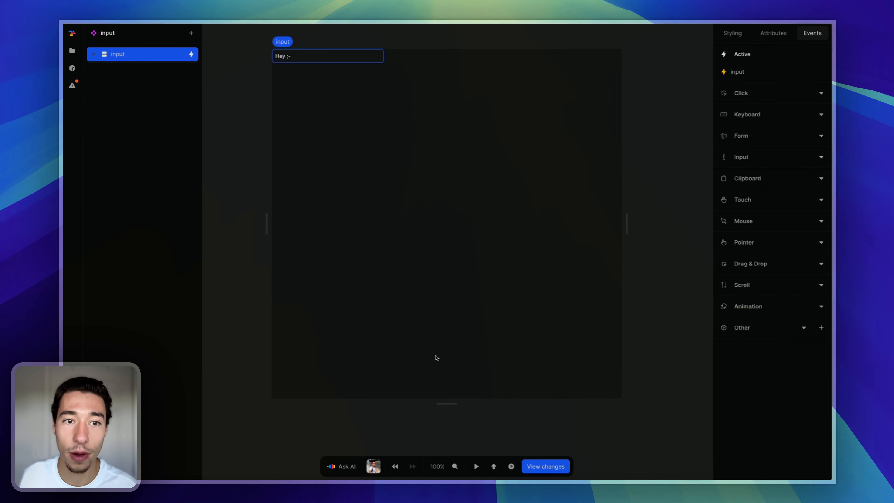
# - In the input event's Log To Console action, narrow the data formula to the Event's target value
pyautogui.click(753, 74)
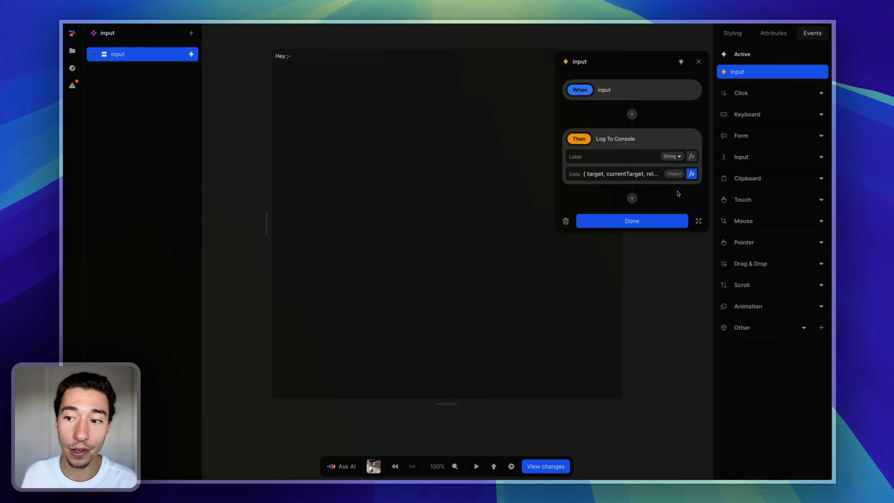
pyautogui.click(691, 174)
pyautogui.click(355, 297)
pyautogui.click(356, 300)
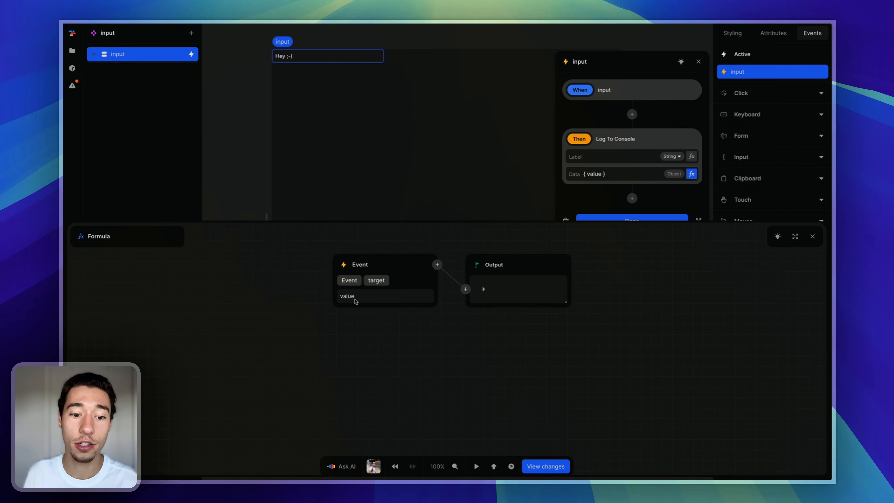
pyautogui.click(355, 299)
pyautogui.click(812, 237)
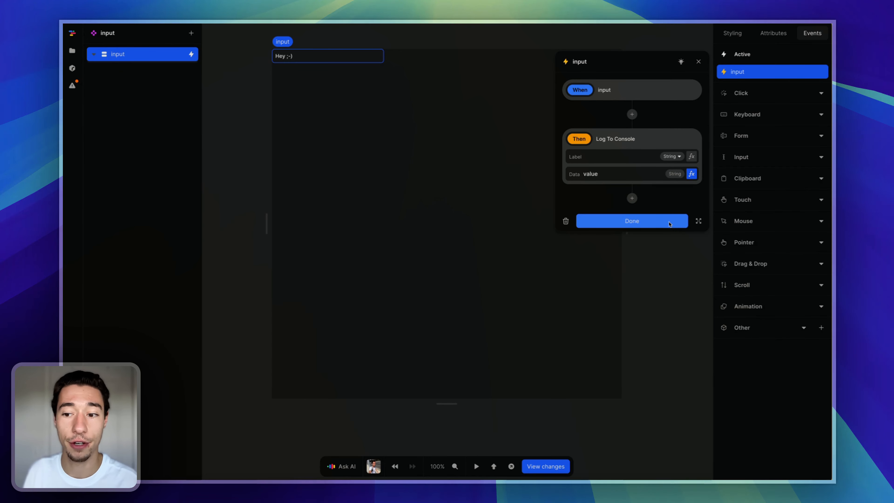
# - Finish the input event's workflow, and open the browser's developer console with its log cleared
pyautogui.click(632, 220)
pyautogui.rightClick(662, 206)
pyautogui.click(674, 279)
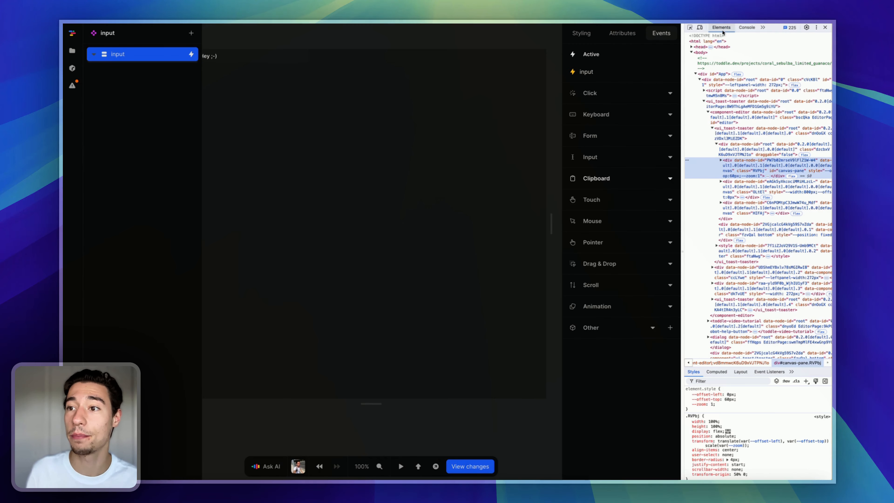
pyautogui.click(746, 27)
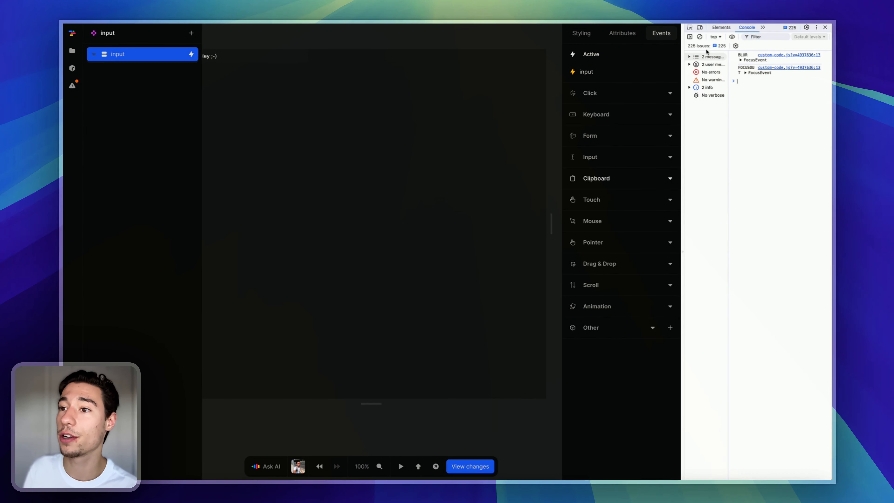
pyautogui.click(699, 36)
# - Test the component in preview mode by deleting the last four characters of its text, and leave preview mode
pyautogui.click(400, 466)
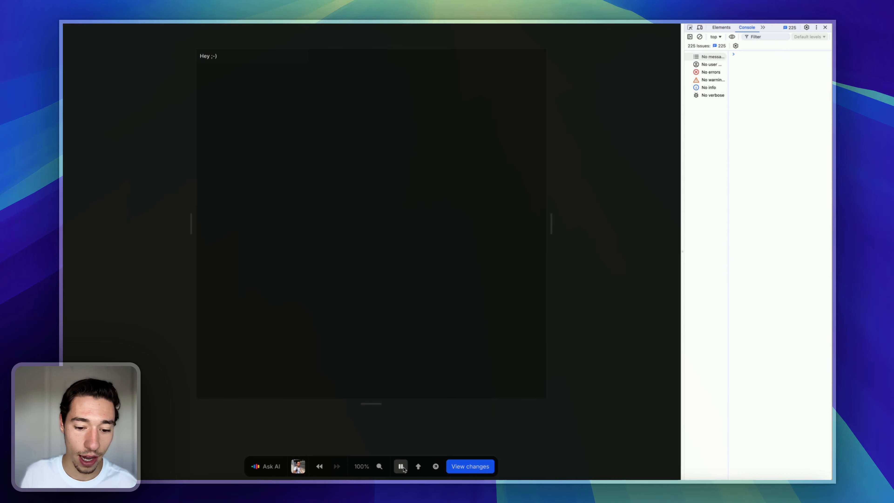
pyautogui.click(222, 54)
pyautogui.press('BackSpace')
pyautogui.press('BackSpace')
pyautogui.press('BackSpace')
pyautogui.press('BackSpace')
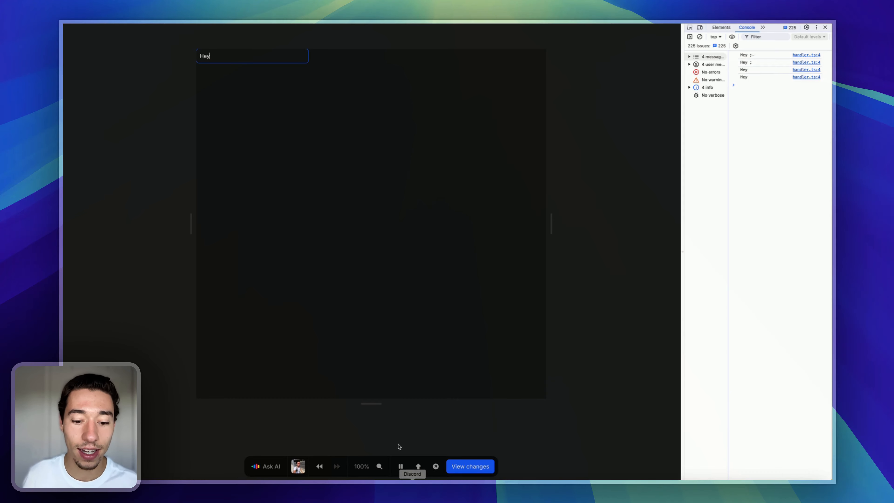
pyautogui.click(400, 466)
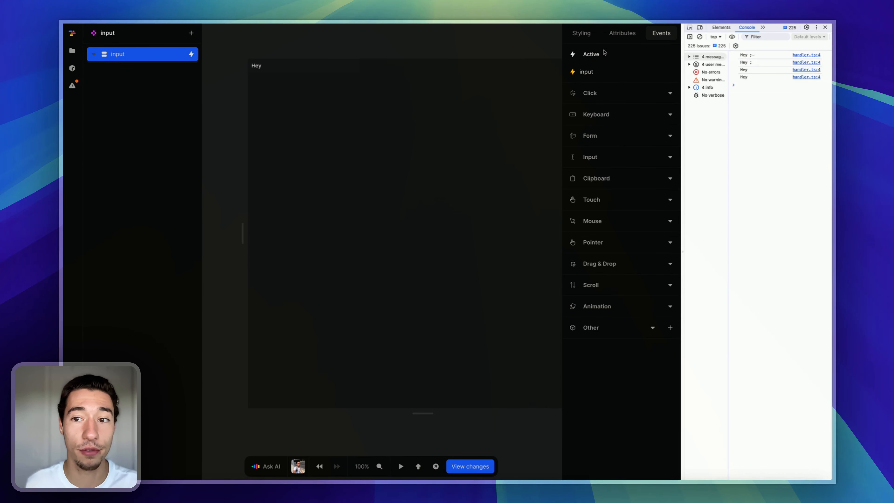
# - Add a Trigger: onInput action to the input event's workflow, ahead of Log To Console
pyautogui.click(600, 69)
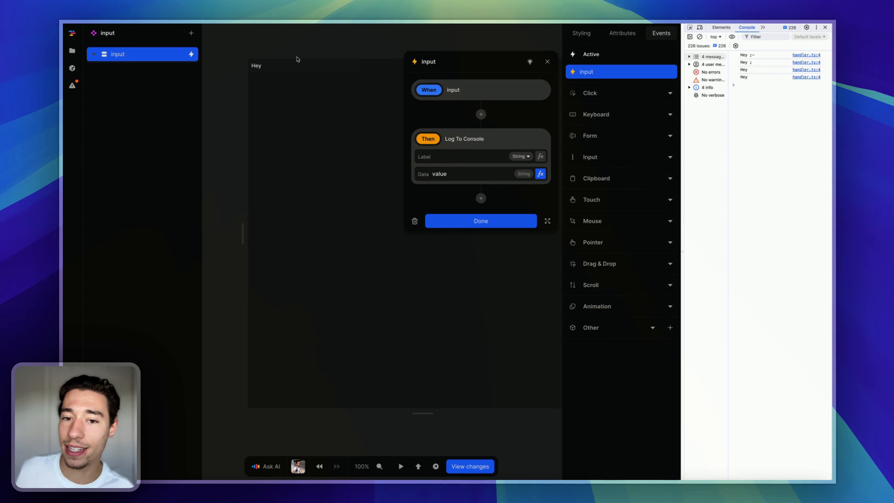
pyautogui.click(482, 114)
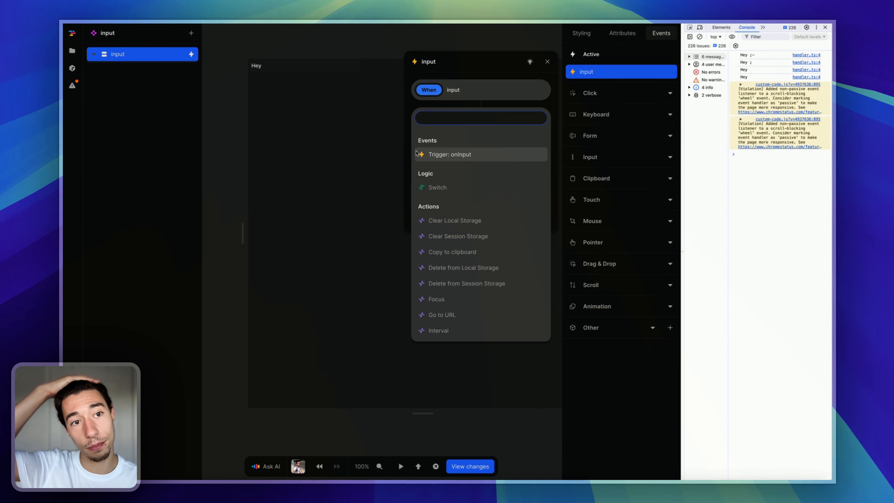
pyautogui.click(435, 155)
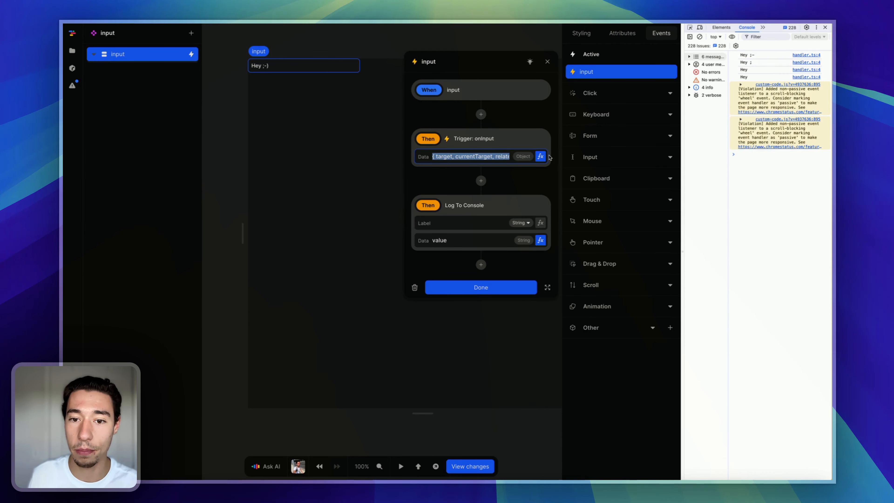
# - Narrow the data formula of the Trigger: onInput action to the Event's target value and close the formula editor
pyautogui.click(540, 156)
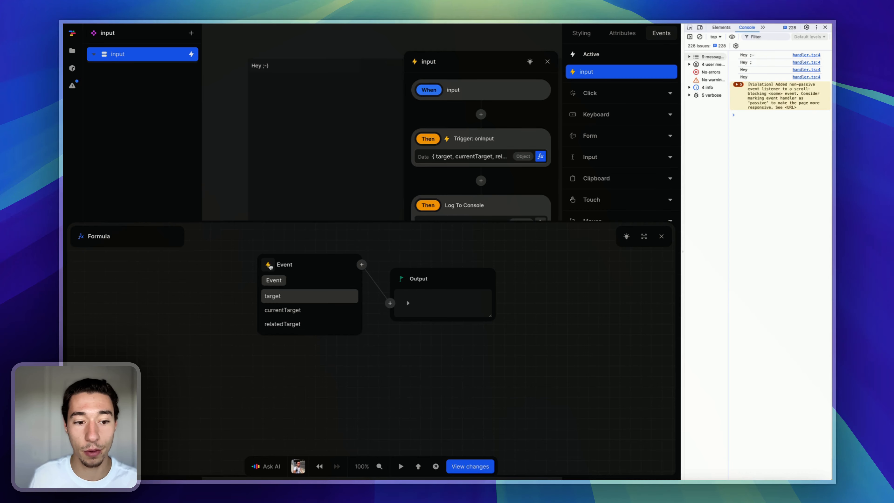
pyautogui.click(264, 261)
pyautogui.click(277, 297)
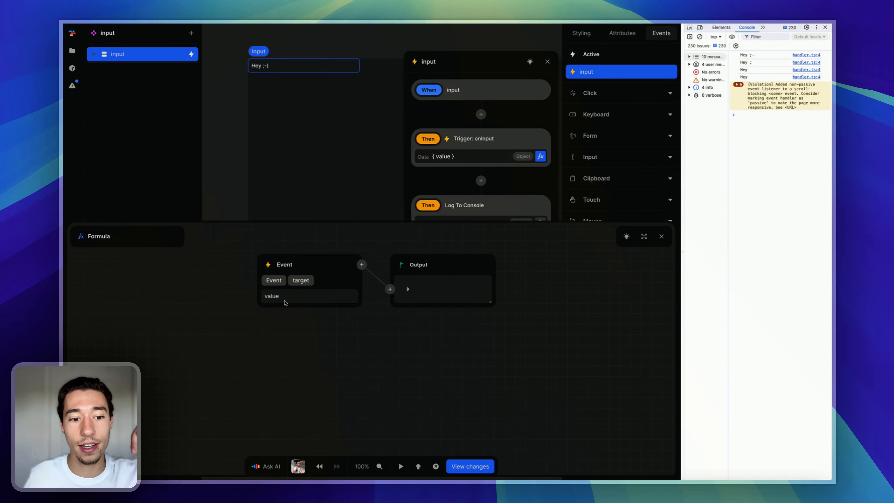
pyautogui.click(285, 301)
pyautogui.click(661, 236)
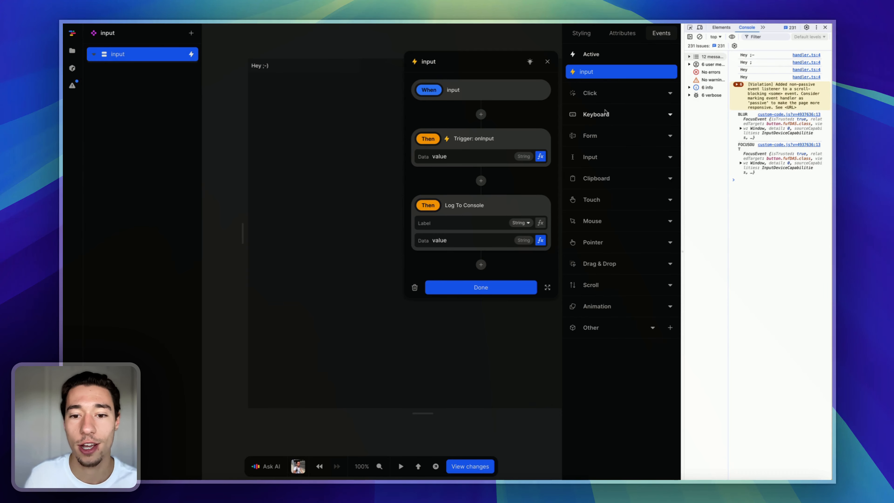
# - Delete the Log To Console action from the input event's workflow and finish the workflow
pyautogui.click(523, 204)
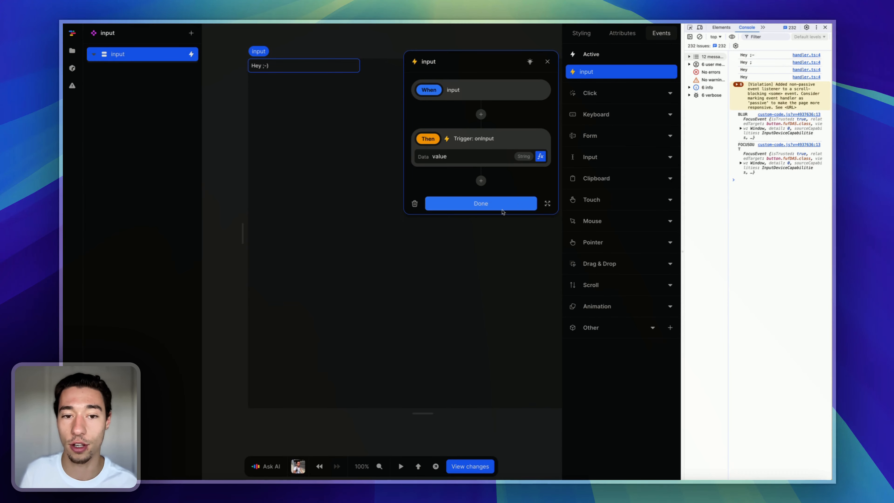
pyautogui.click(516, 204)
pyautogui.click(224, 81)
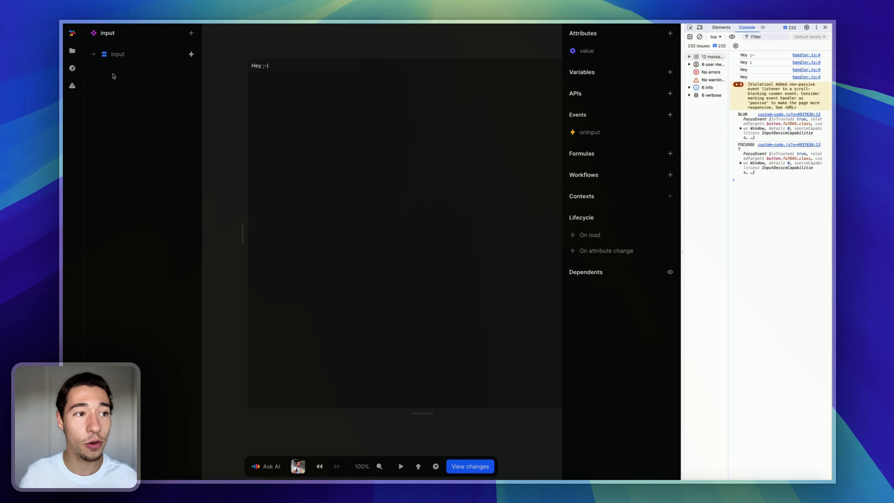
# - Open the HomePage from the project files
pyautogui.click(72, 51)
pyautogui.click(109, 109)
pyautogui.click(475, 182)
pyautogui.hscroll(-2, 476, 182)
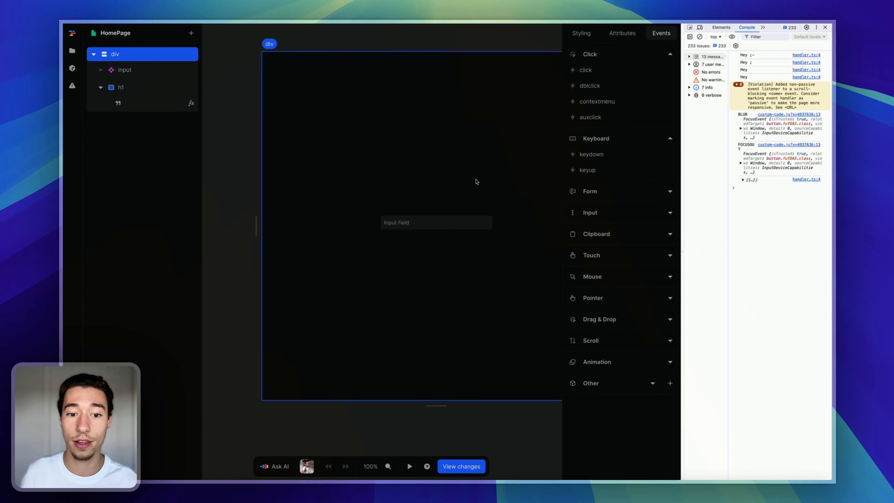
pyautogui.hscroll(1, 474, 183)
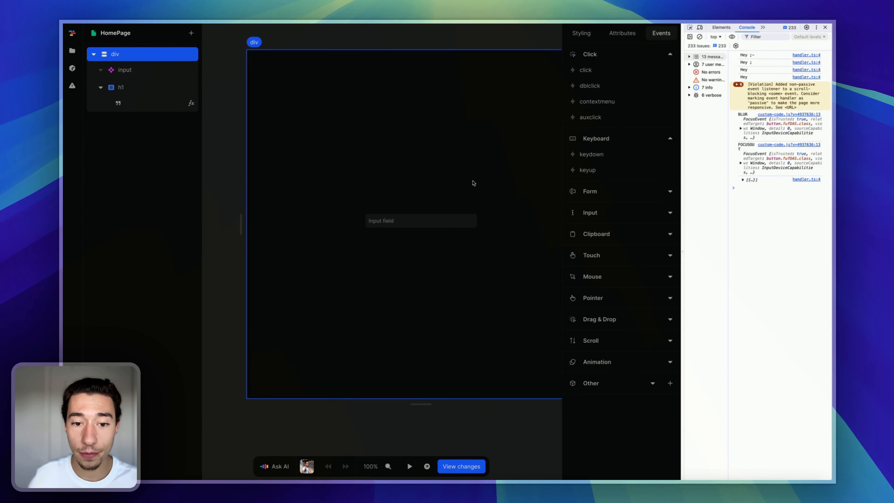
# - Try the HomePage input field in preview mode with the text "hushc", and leave preview mode
pyautogui.click(408, 470)
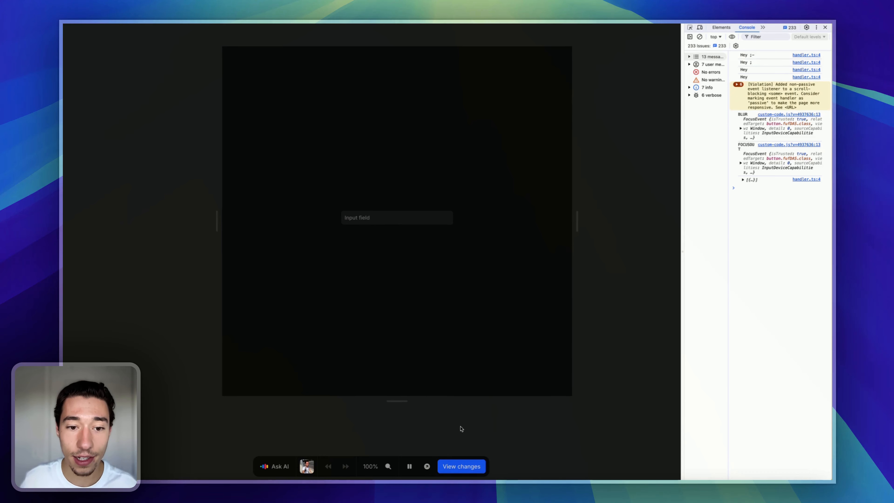
pyautogui.click(369, 218)
pyautogui.write('hushc')
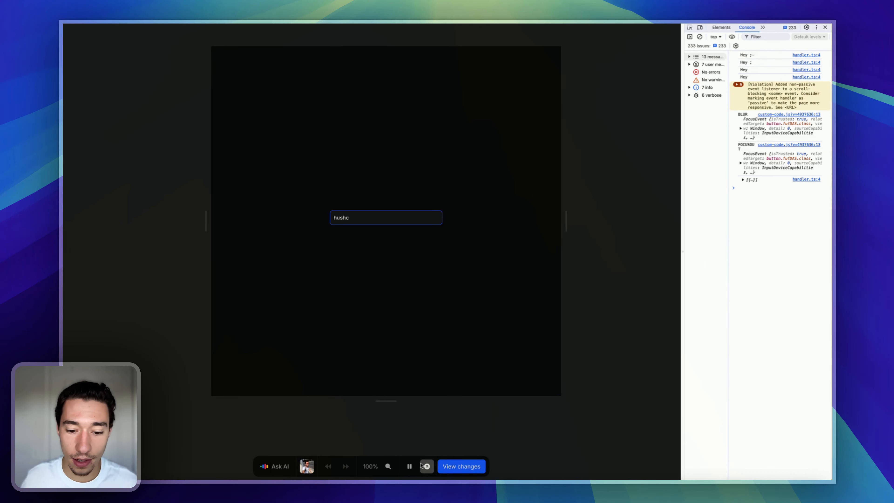
pyautogui.click(409, 466)
# - Add a Set: text action to the HomePage input component's onInput event, using the Event as the value
pyautogui.click(405, 219)
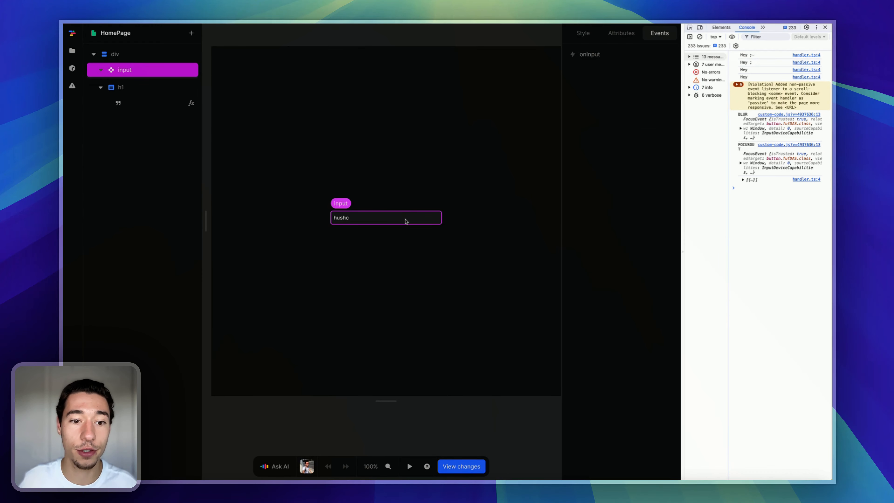
pyautogui.click(597, 56)
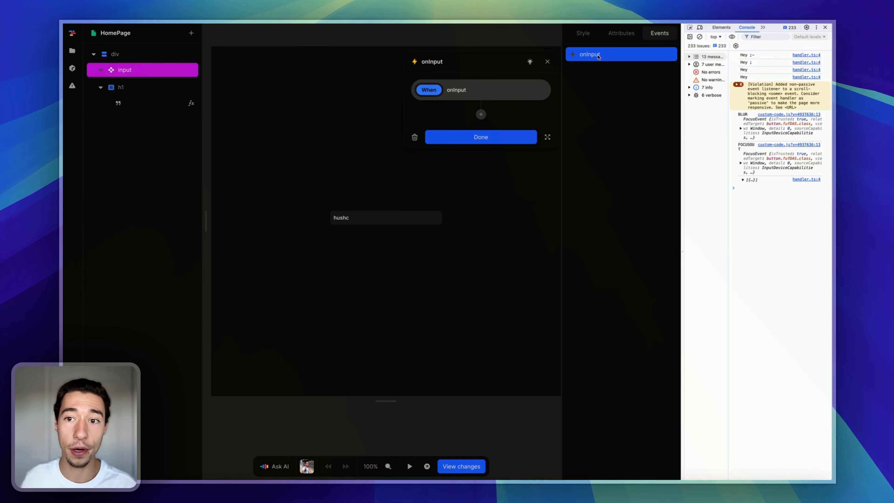
pyautogui.click(480, 114)
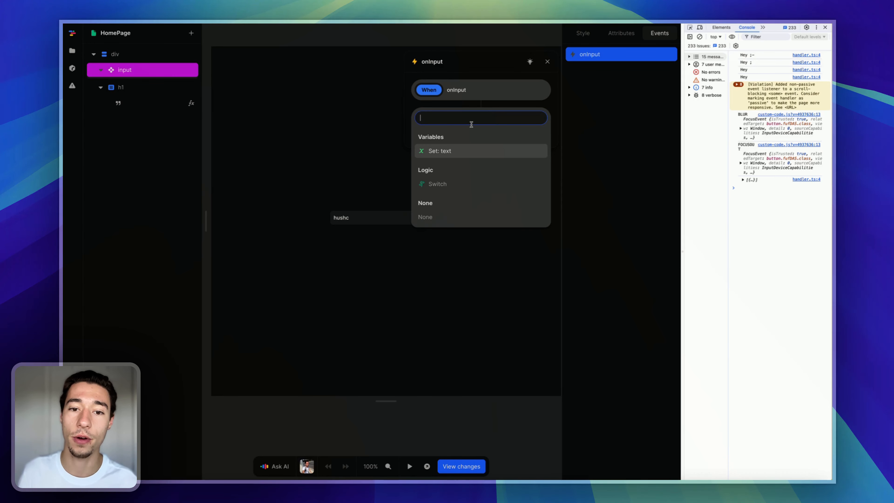
pyautogui.click(438, 149)
pyautogui.click(540, 156)
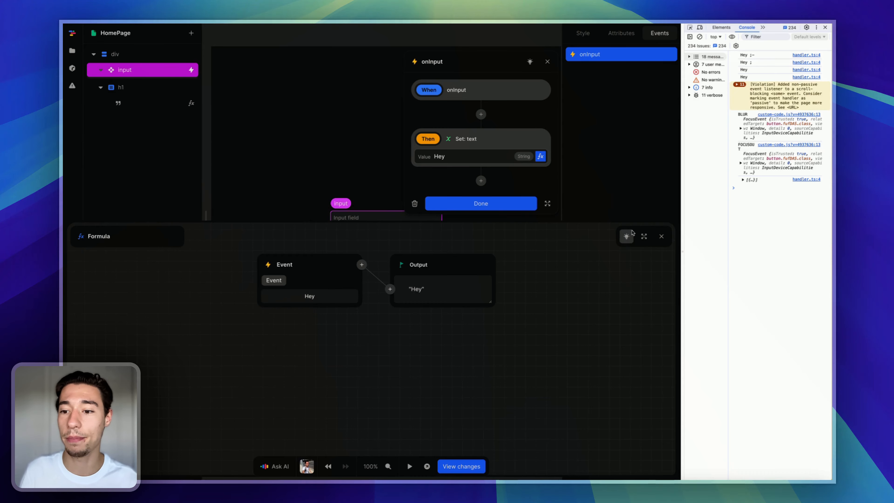
pyautogui.click(511, 205)
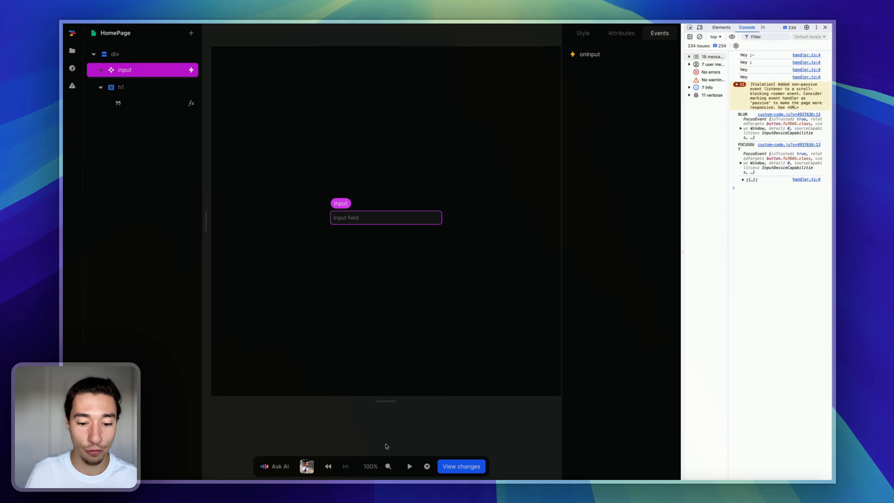
# - Test the HomePage input in preview mode by entering "csbchsbh bs", and return to editing
pyautogui.click(409, 466)
pyautogui.click(353, 217)
pyautogui.write('csbchsbh bs')
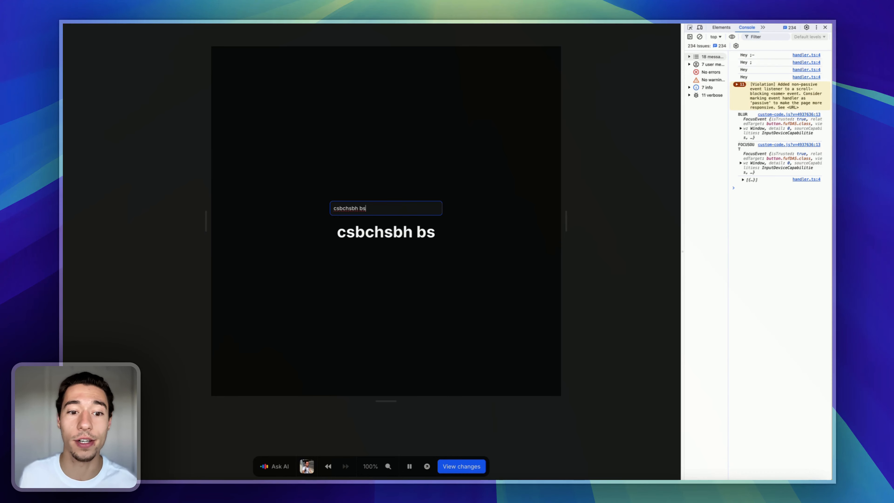
pyautogui.click(273, 85)
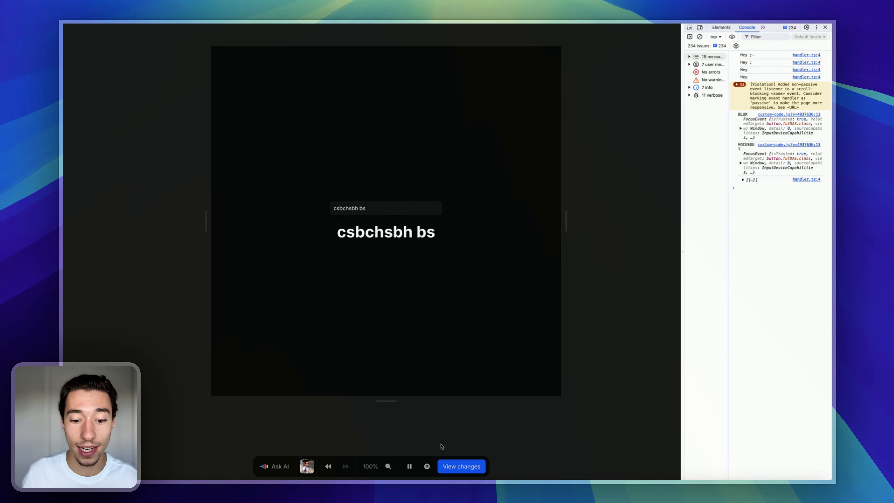
pyautogui.click(409, 466)
pyautogui.click(409, 466)
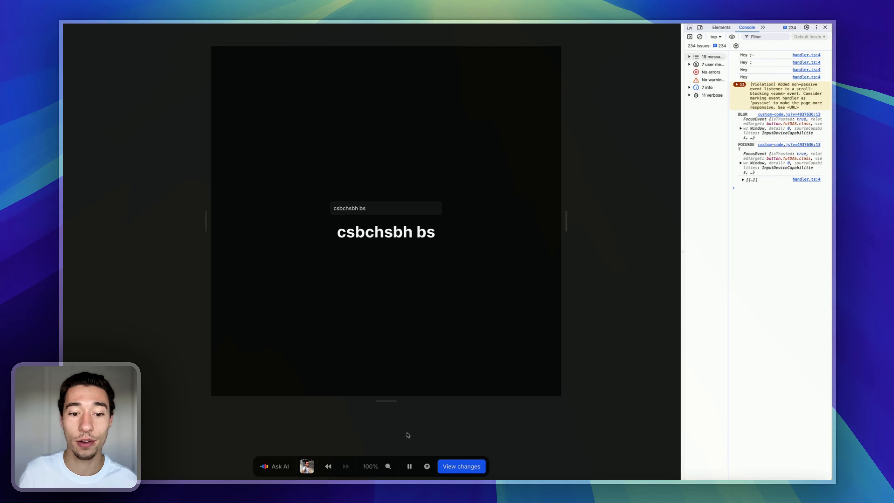
pyautogui.click(409, 467)
# - Open the input component from the HomePage and wrap its input element in a Div
pyautogui.click(410, 224)
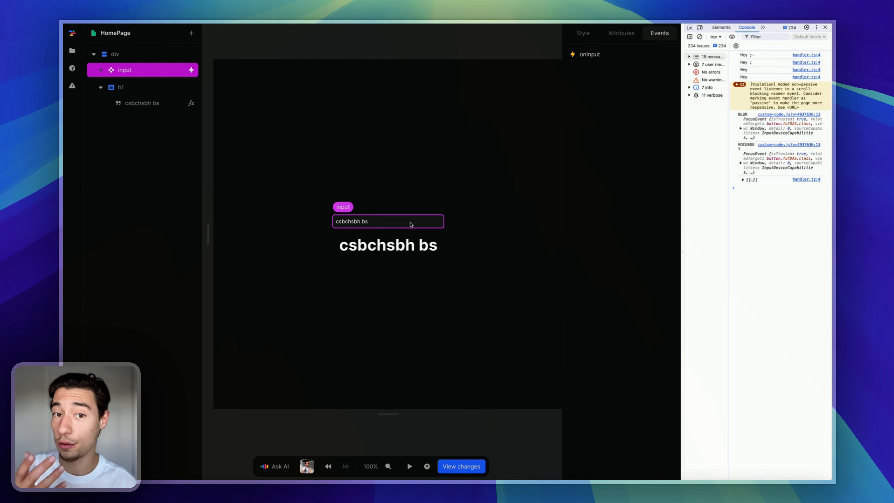
pyautogui.click(422, 286)
pyautogui.click(390, 221)
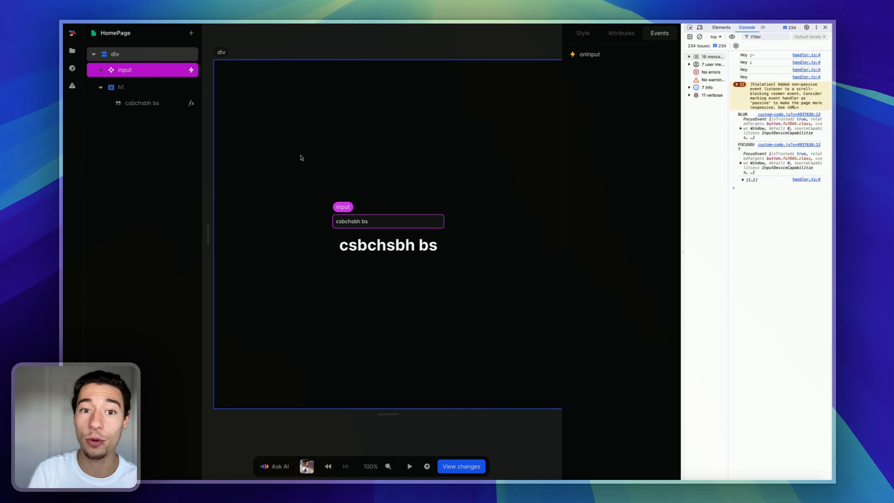
pyautogui.doubleClick(149, 70)
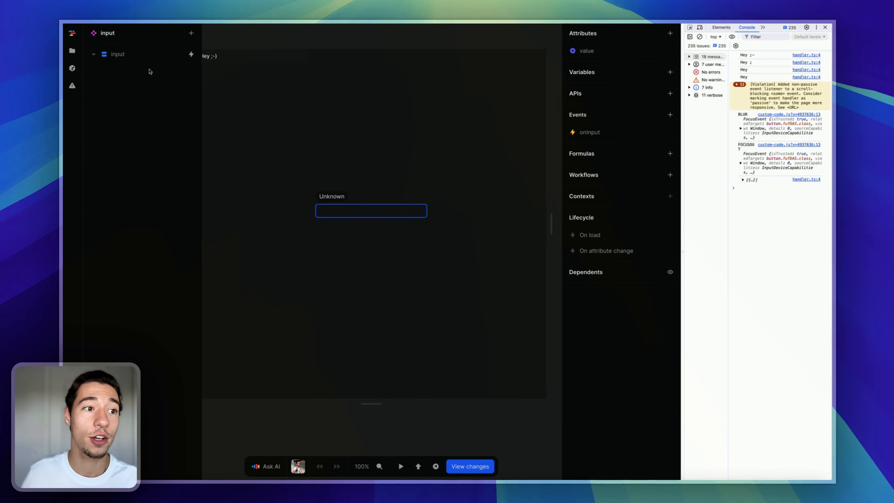
pyautogui.click(401, 103)
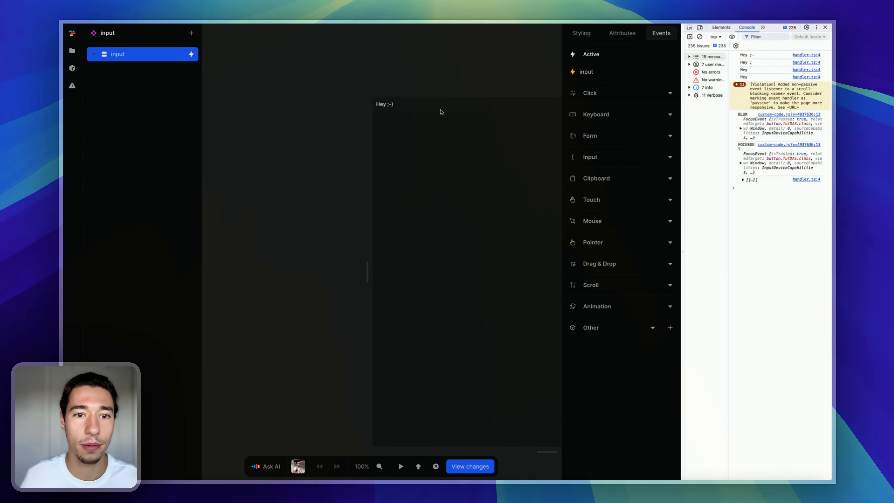
pyautogui.rightClick(129, 57)
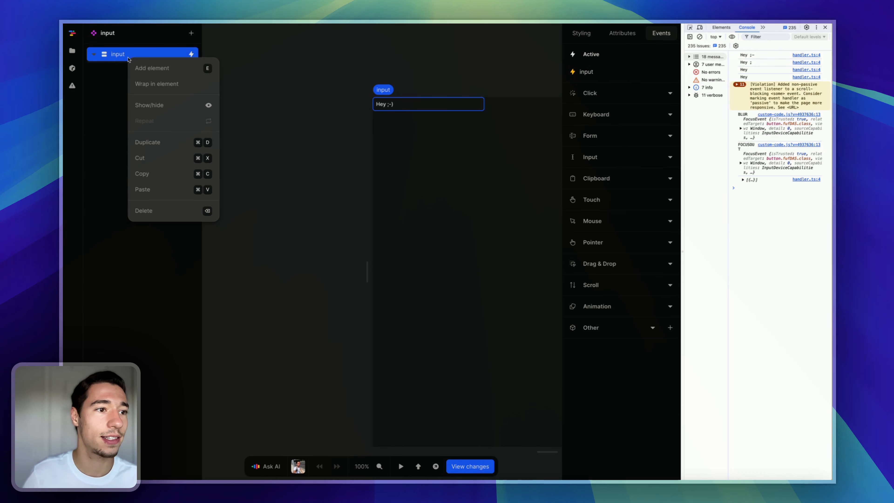
pyautogui.click(157, 85)
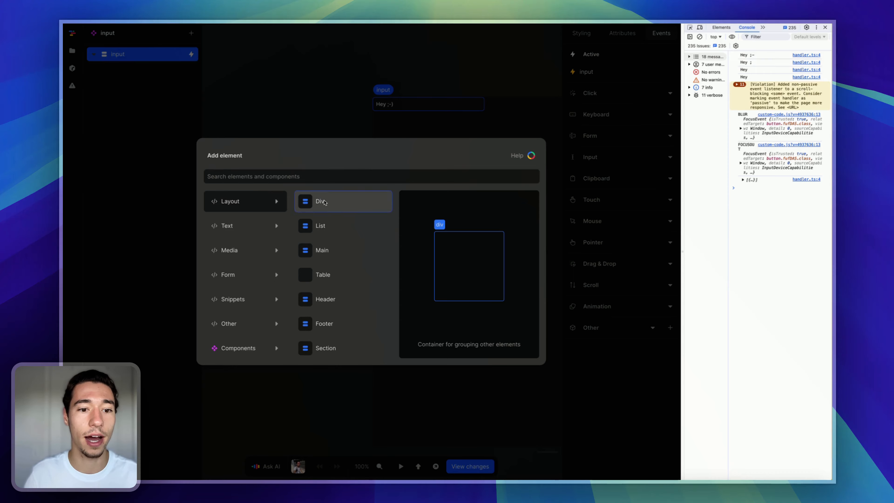
pyautogui.click(324, 202)
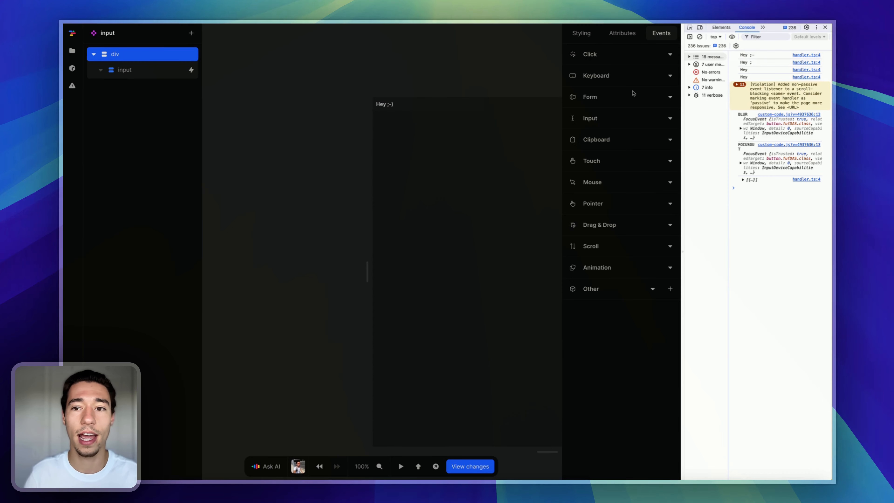
# - Set the width of the input element inside the div to 100%
pyautogui.click(152, 71)
pyautogui.click(581, 33)
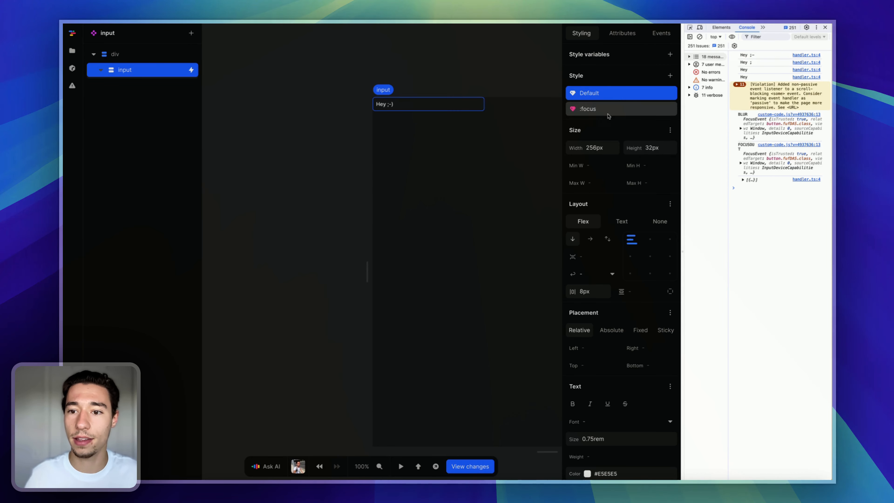
pyautogui.click(598, 147)
pyautogui.press('BackSpace')
pyautogui.press('BackSpace')
pyautogui.press('BackSpace')
pyautogui.press('BackSpace')
pyautogui.press('BackSpace')
pyautogui.write('100%')
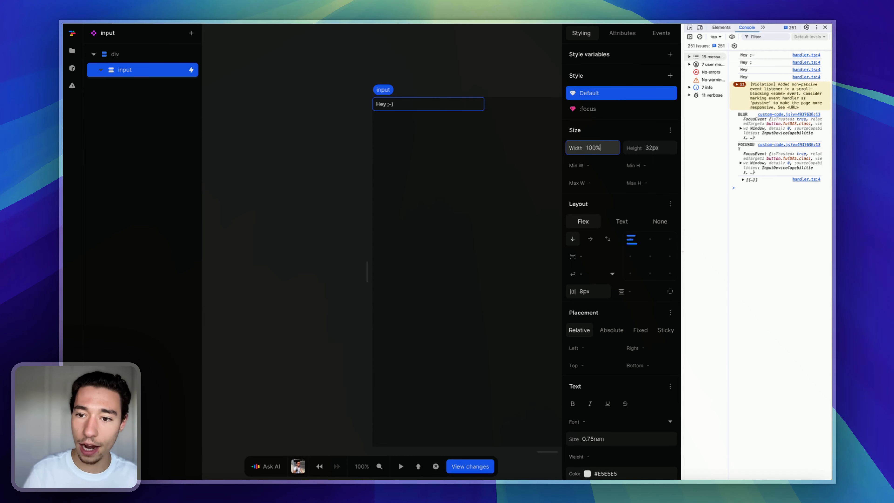
pyautogui.press('Return')
pyautogui.hscroll(5, 451, 144)
pyautogui.scroll(-2, 451, 144)
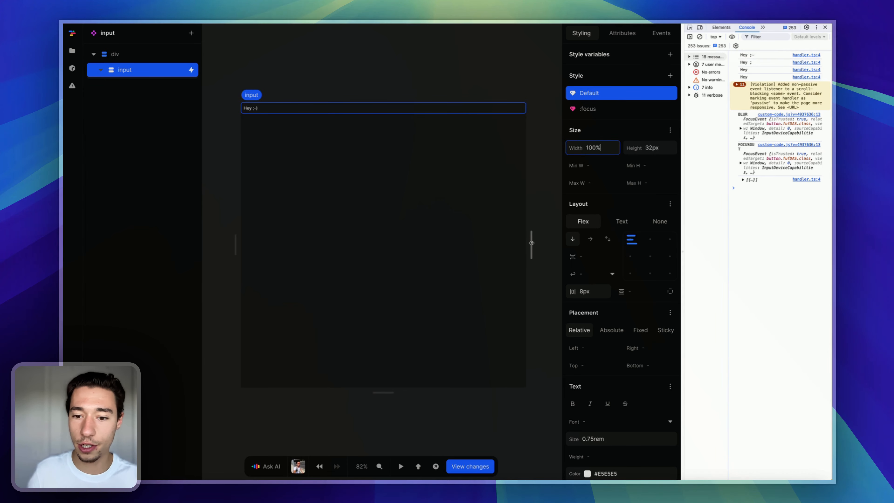
# - Narrow the canvas to about phone width and close the browser's developer tools
pyautogui.moveTo(531, 243); pyautogui.dragTo(446, 243)
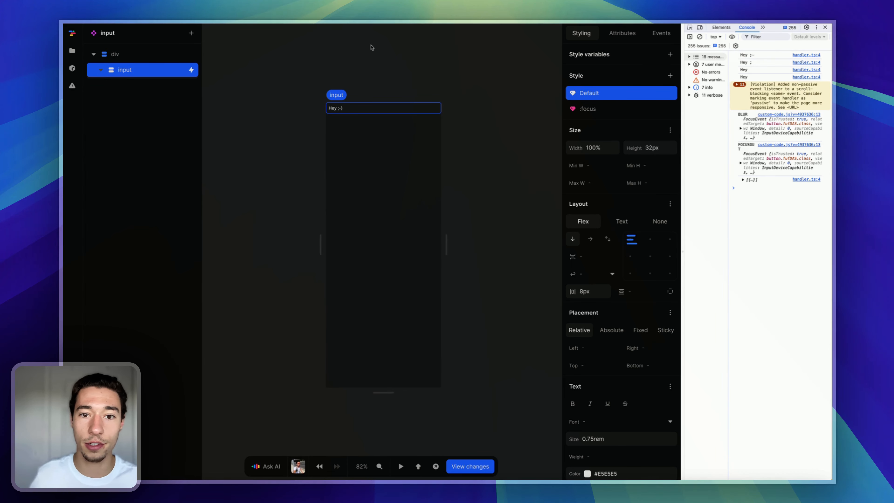
pyautogui.scroll(5, 379, 88)
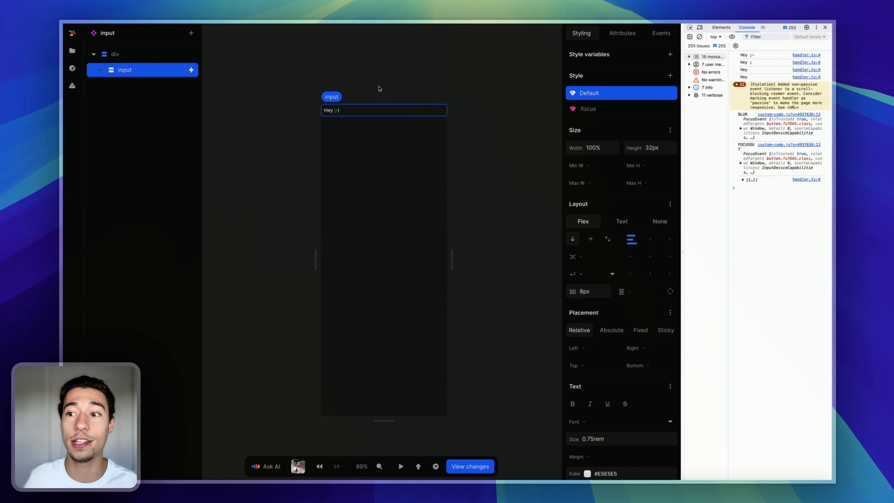
pyautogui.click(825, 27)
pyautogui.scroll(3, 424, 70)
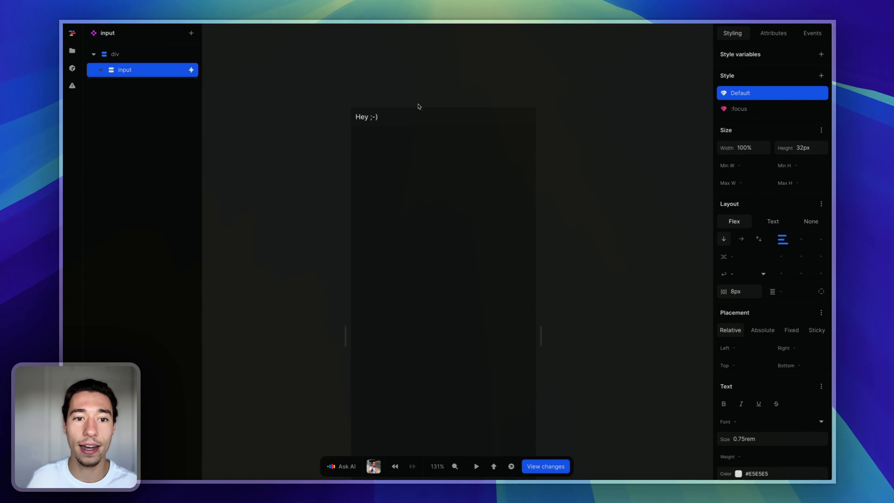
# - Add a new Div inside the outer div, alongside the input element
pyautogui.click(419, 107)
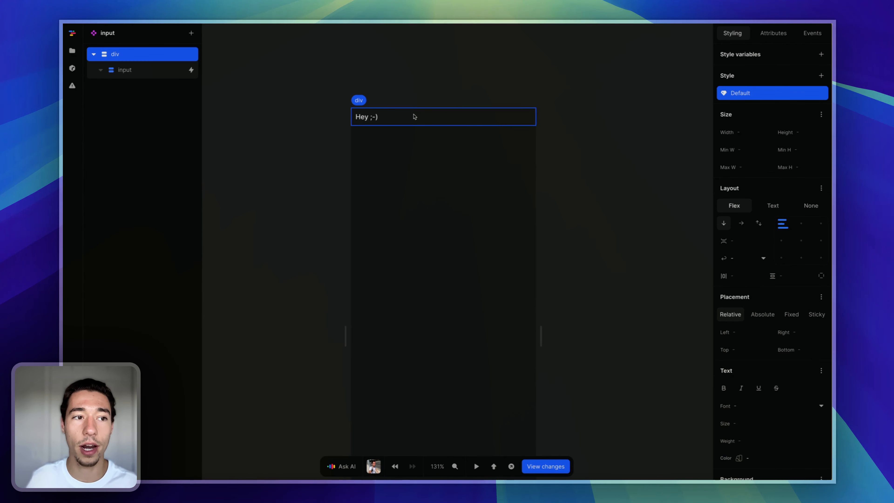
pyautogui.click(191, 33)
pyautogui.write('d')
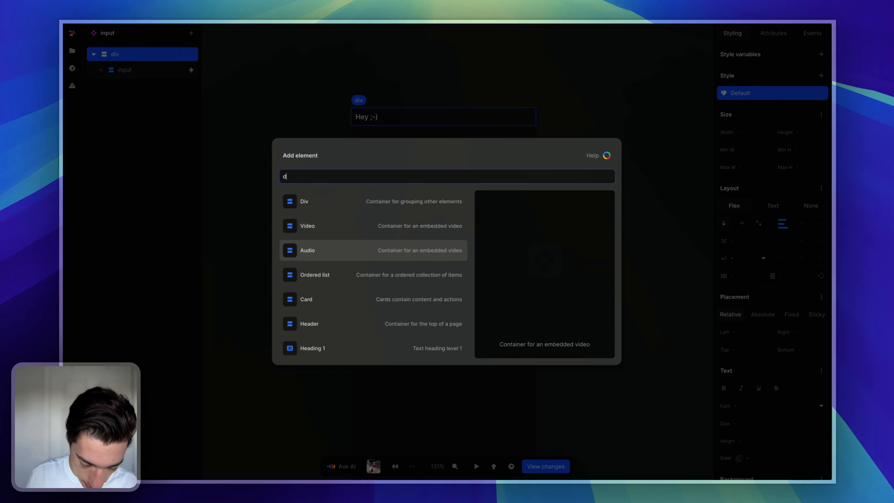
pyautogui.write('iv')
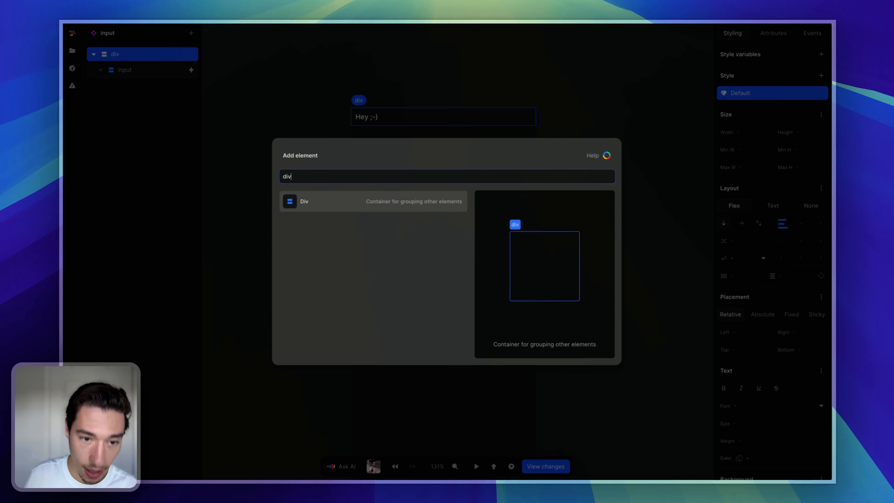
pyautogui.click(301, 201)
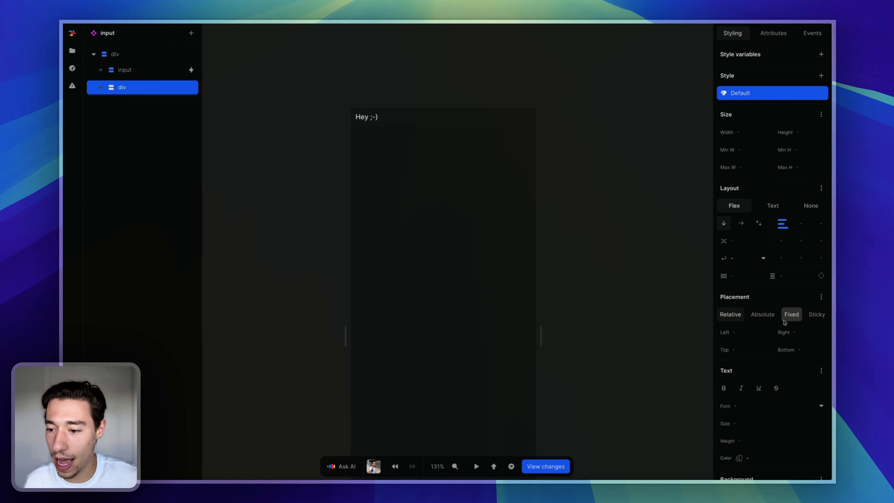
# - Place the new inner div absolutely with a right offset of 1rem, and align the outer div's contents to the vertical centre
pyautogui.click(762, 314)
pyautogui.click(806, 337)
pyautogui.write('1rem')
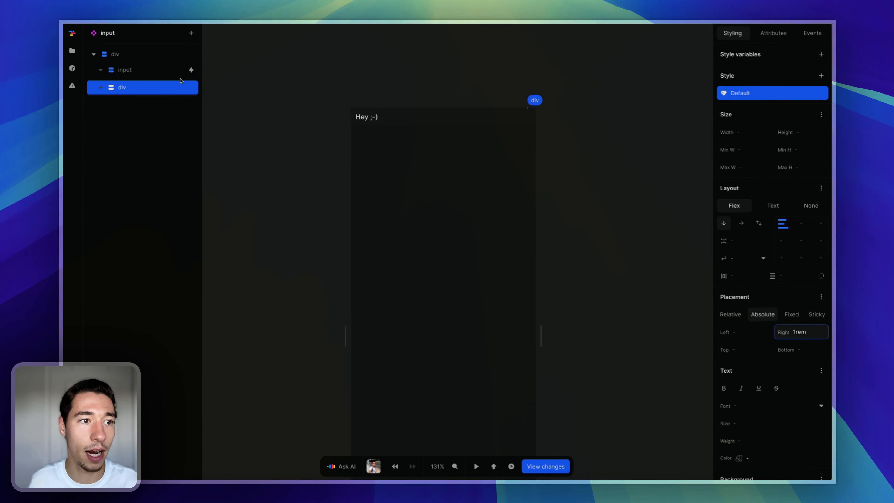
pyautogui.click(178, 53)
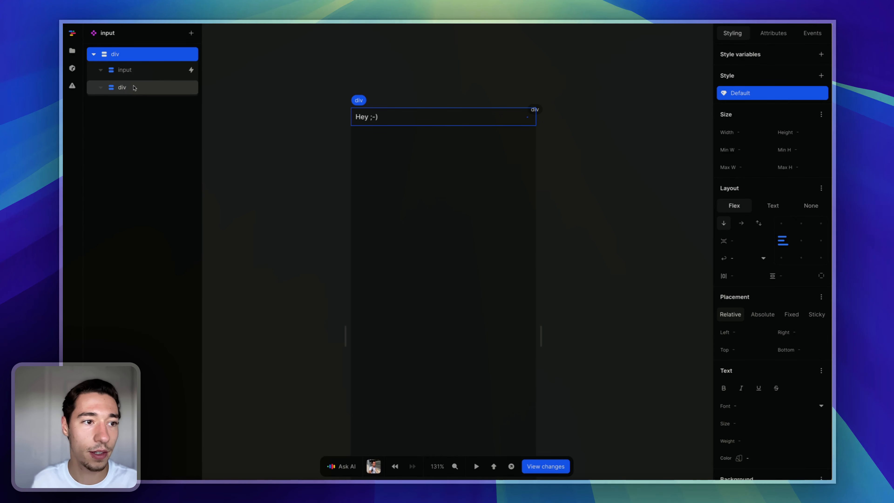
# - Set both the width and the height of the inner div to 1rem
pyautogui.click(152, 87)
pyautogui.click(745, 132)
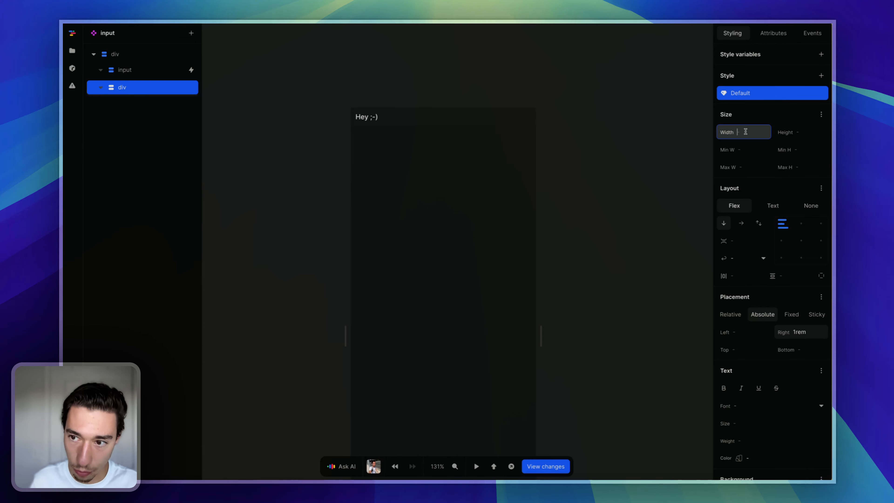
pyautogui.write('1rem')
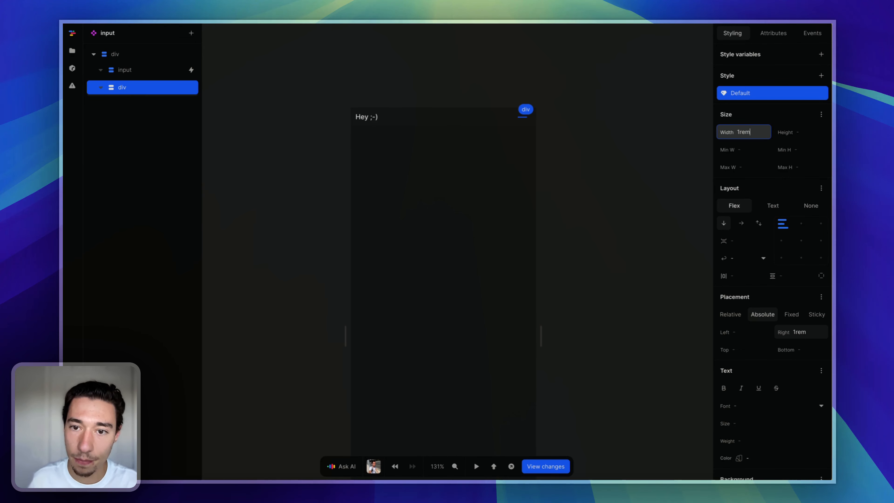
pyautogui.click(808, 133)
pyautogui.write('1rem')
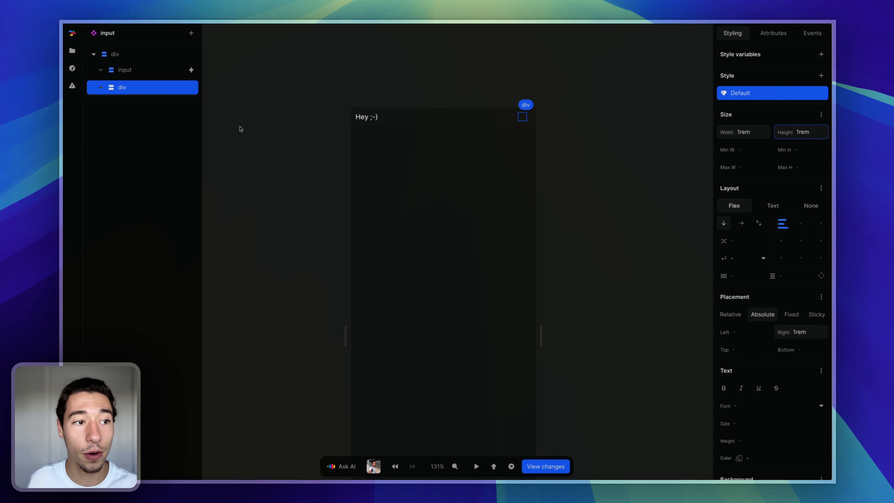
# - Search the web for Relume icons in a new tab and open the Relume Icon Library
pyautogui.moveTo(115, 144)
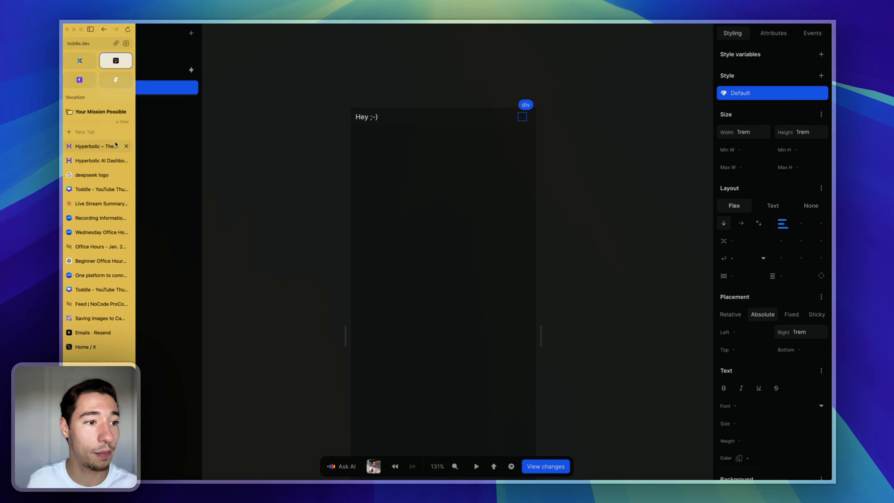
pyautogui.click(106, 134)
pyautogui.write('relu')
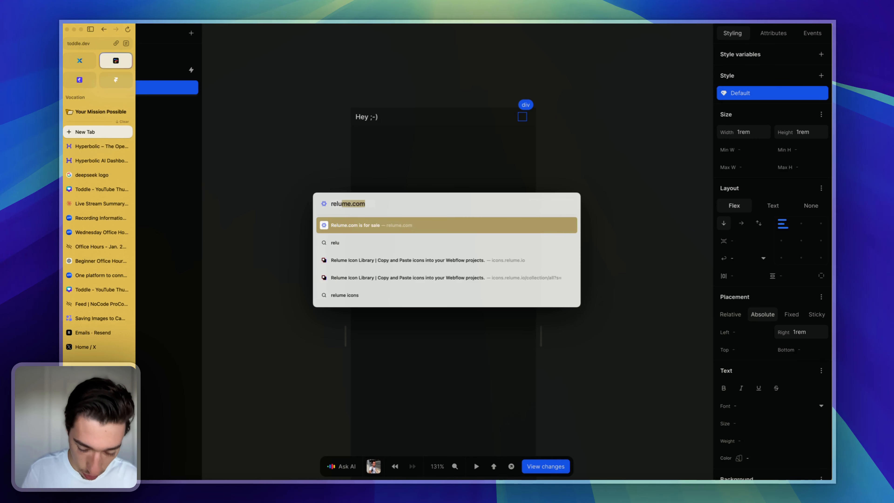
pyautogui.write('em icns')
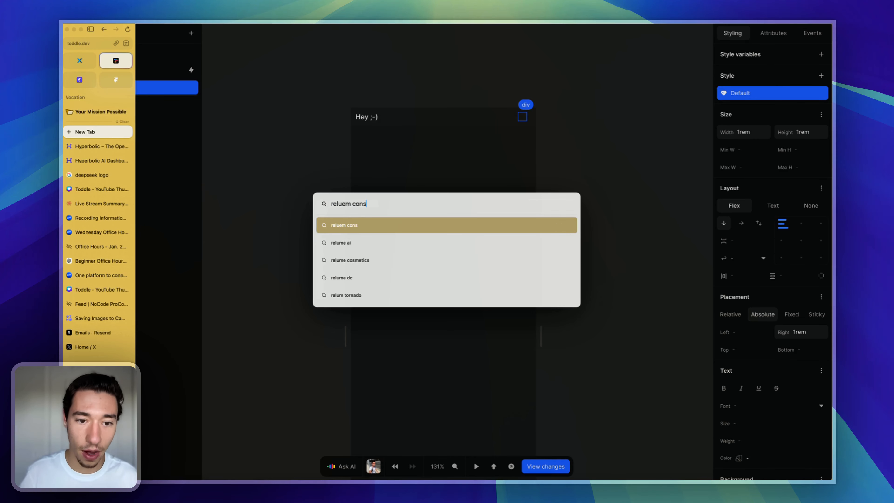
pyautogui.press('BackSpace')
pyautogui.press('BackSpace')
pyautogui.press('BackSpace')
pyautogui.press('BackSpace')
pyautogui.write('icons')
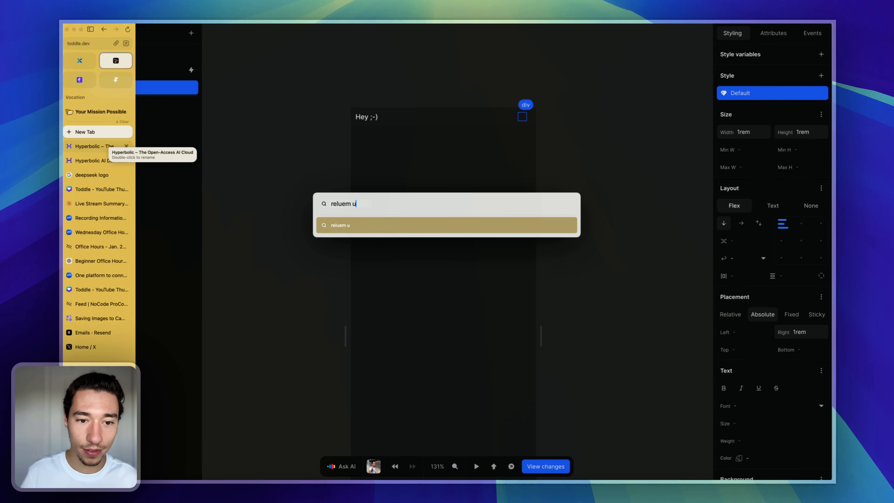
pyautogui.press('Return')
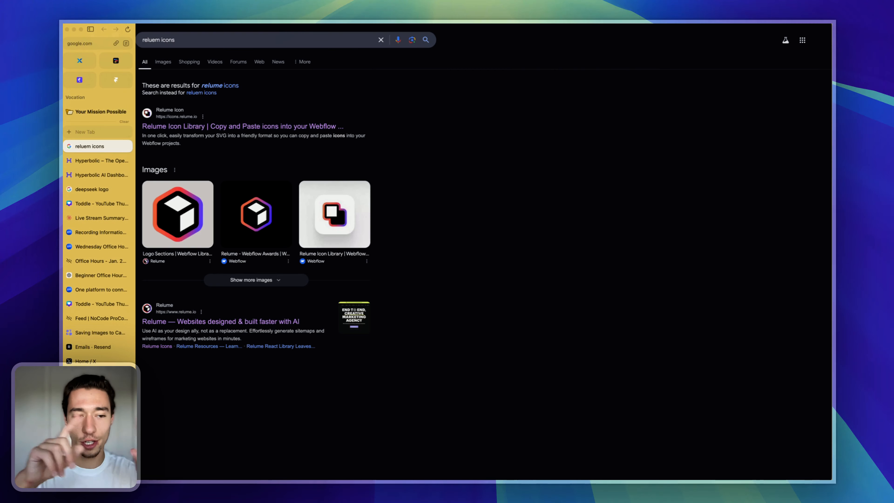
pyautogui.click(304, 126)
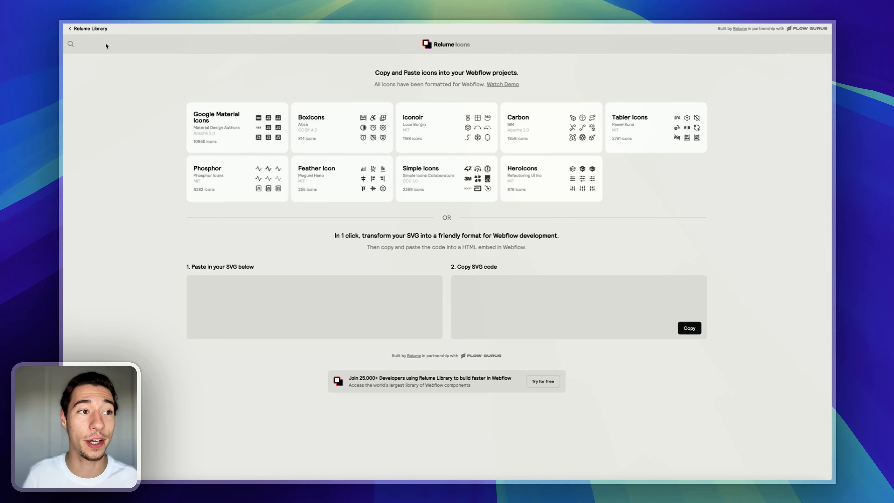
# - Search all Relume icon sets for "check" and copy the first plain checkmark icon for Figma
pyautogui.click(71, 44)
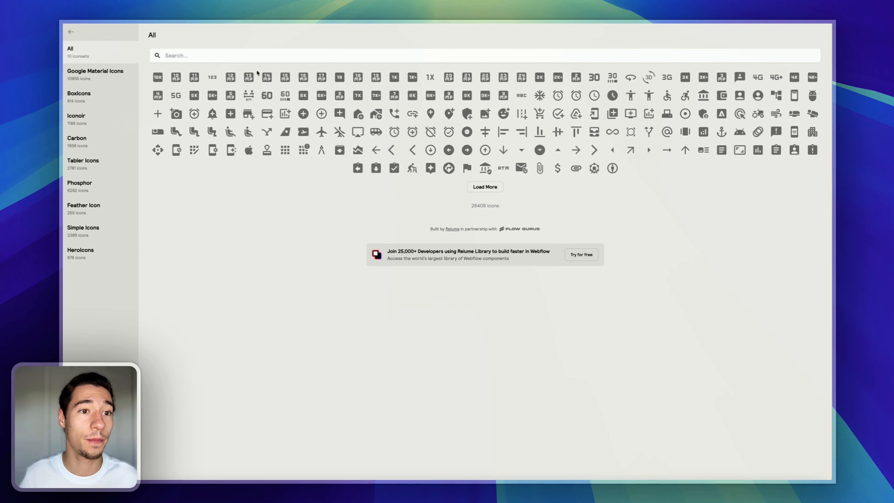
pyautogui.click(255, 56)
pyautogui.write('check')
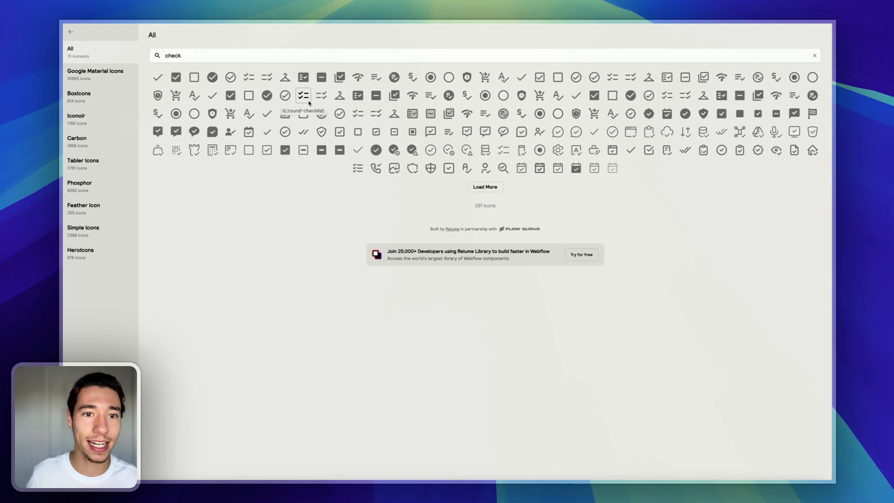
pyautogui.click(157, 78)
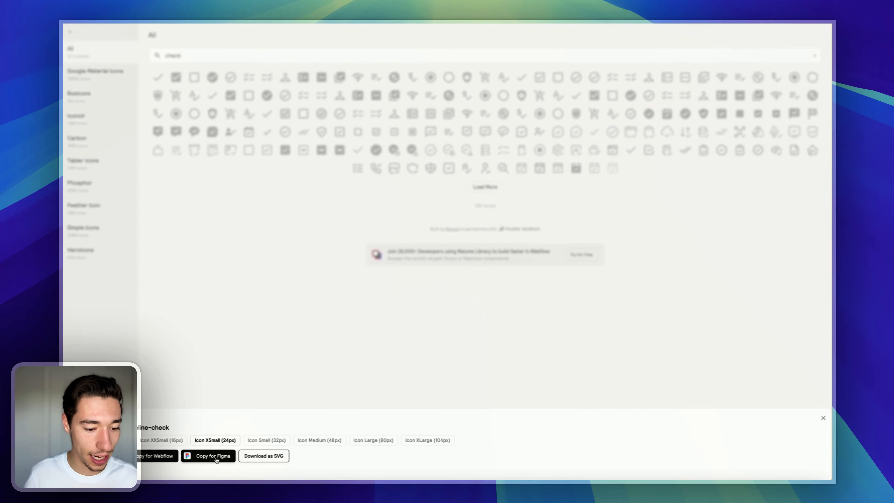
pyautogui.click(215, 457)
# - Switch back to toddle, paste the copied checkmark icon into the inner div, and centre that div's contents both ways
pyautogui.moveTo(66, 85)
pyautogui.click(116, 61)
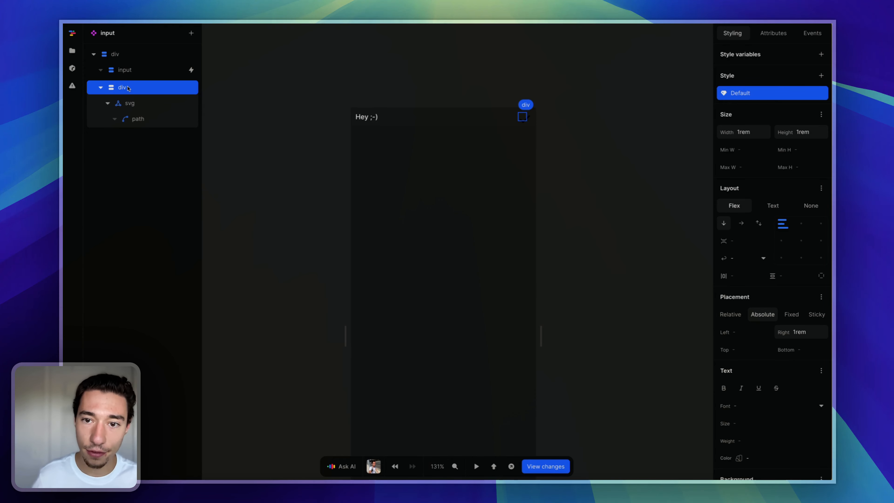
pyautogui.click(801, 240)
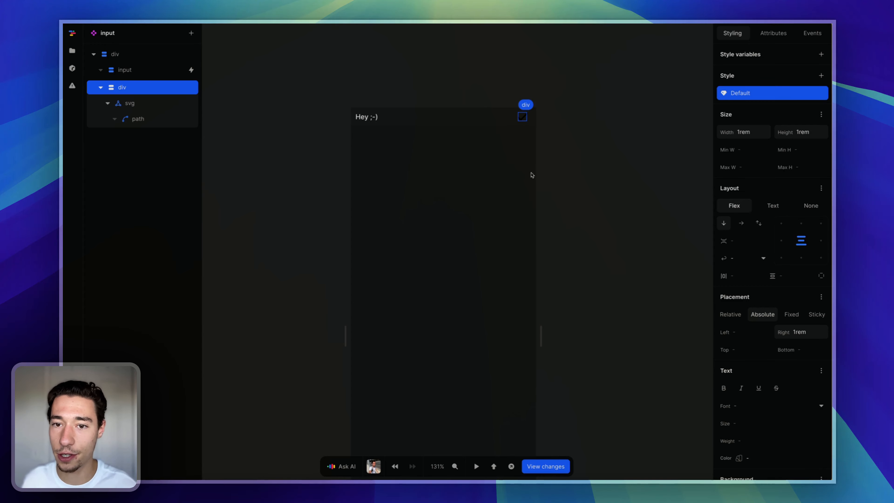
# - Set the width and height attributes of the checkmark svg to 18
pyautogui.click(187, 103)
pyautogui.click(772, 33)
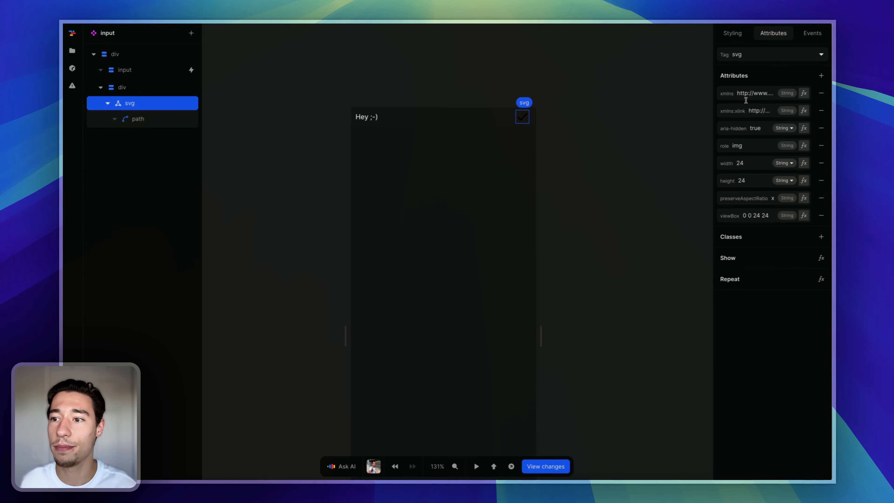
pyautogui.doubleClick(752, 163)
pyautogui.write('18')
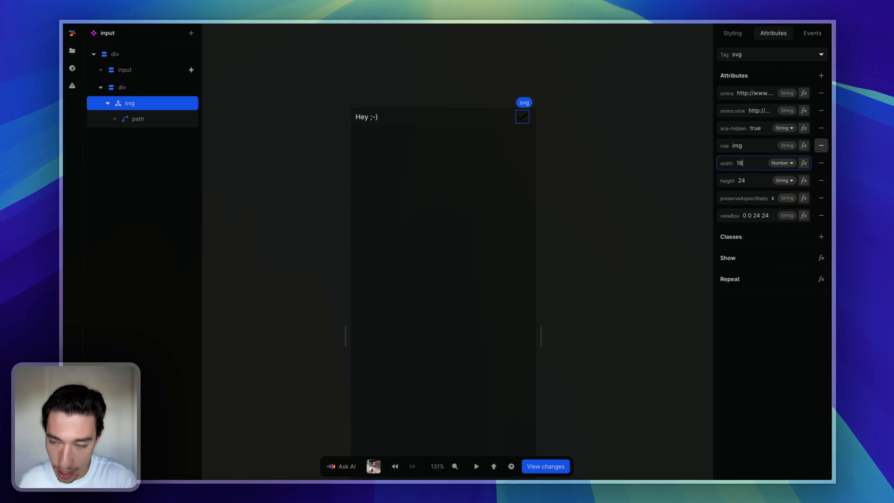
pyautogui.doubleClick(767, 178)
pyautogui.write('1')
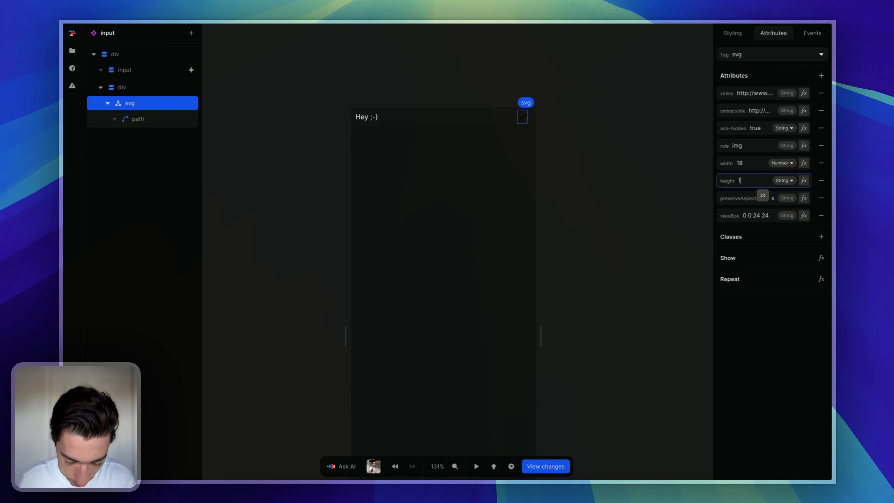
pyautogui.write('8')
# - Set the text color of the checkmark svg to grey-50
pyautogui.click(732, 33)
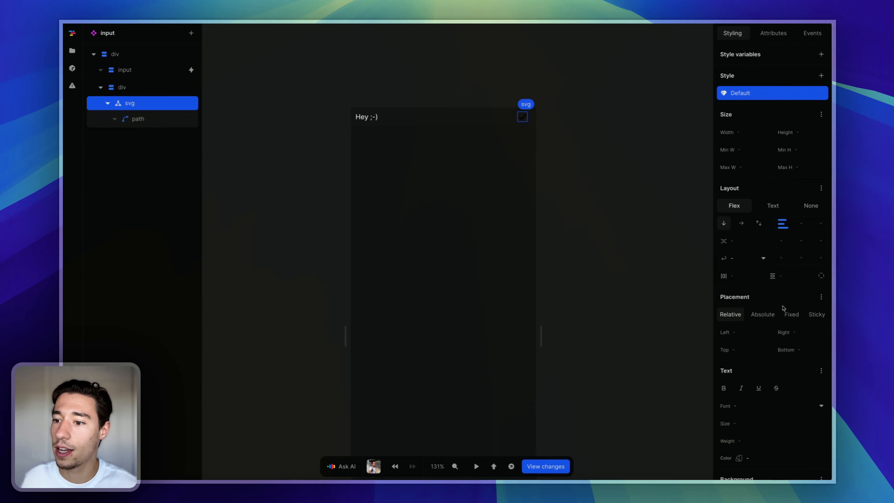
pyautogui.scroll(-7, 781, 307)
pyautogui.click(820, 212)
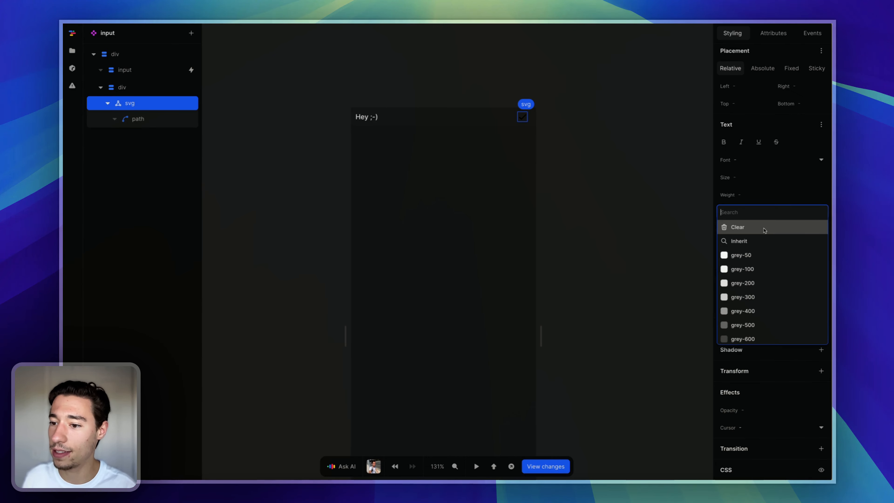
pyautogui.click(745, 254)
pyautogui.click(662, 245)
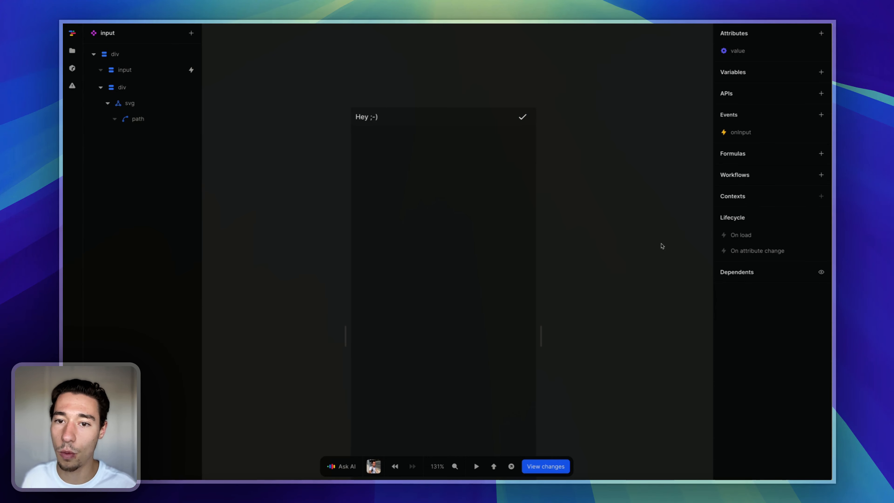
pyautogui.click(122, 90)
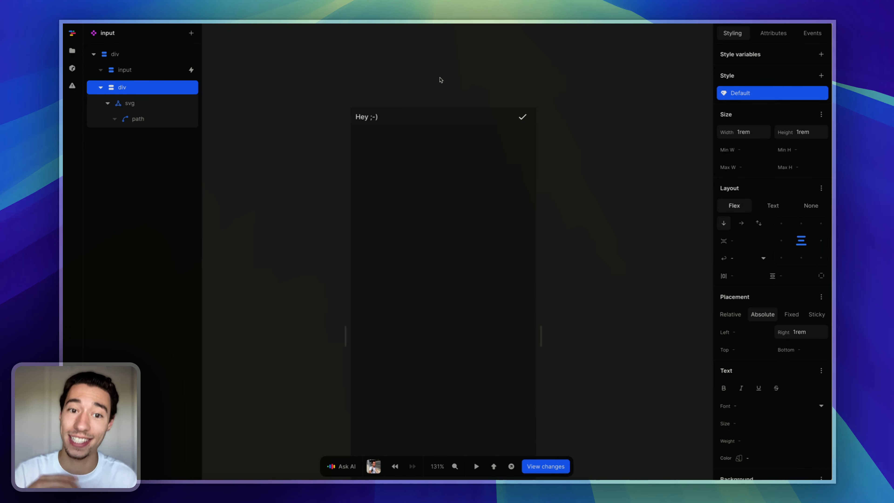
pyautogui.click(487, 118)
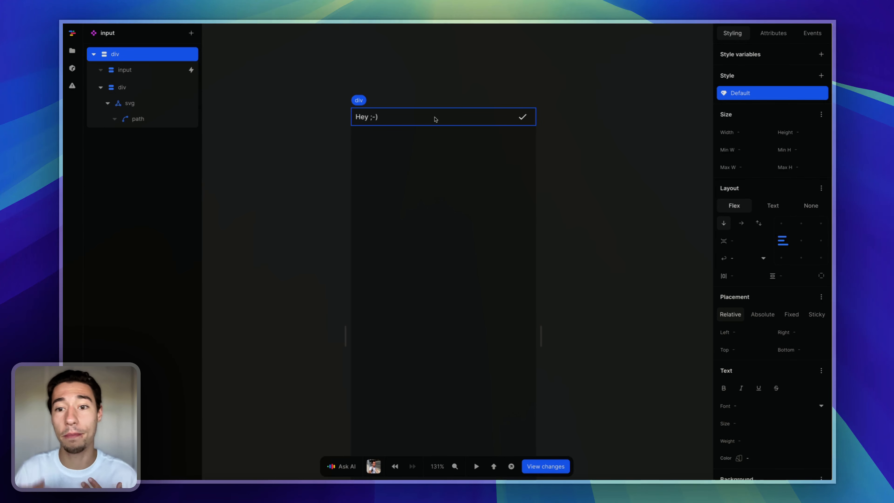
pyautogui.click(704, 65)
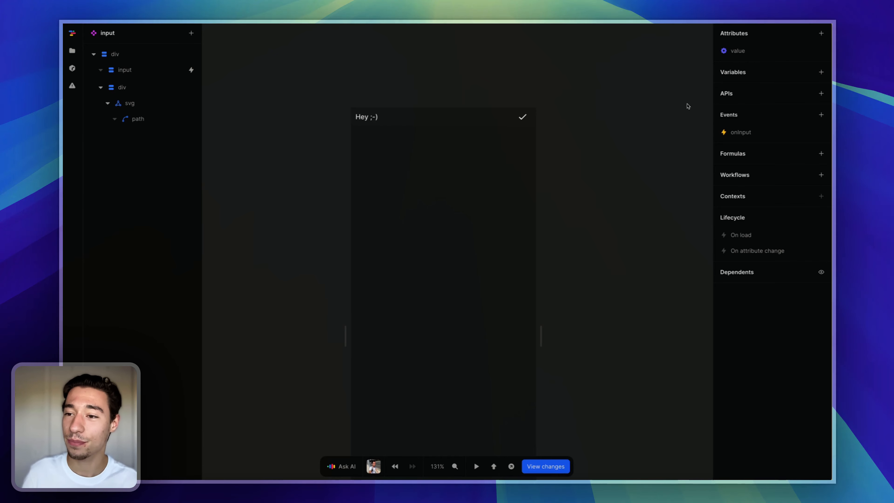
# - Create a component variable named "value" with an empty initial value
pyautogui.click(821, 72)
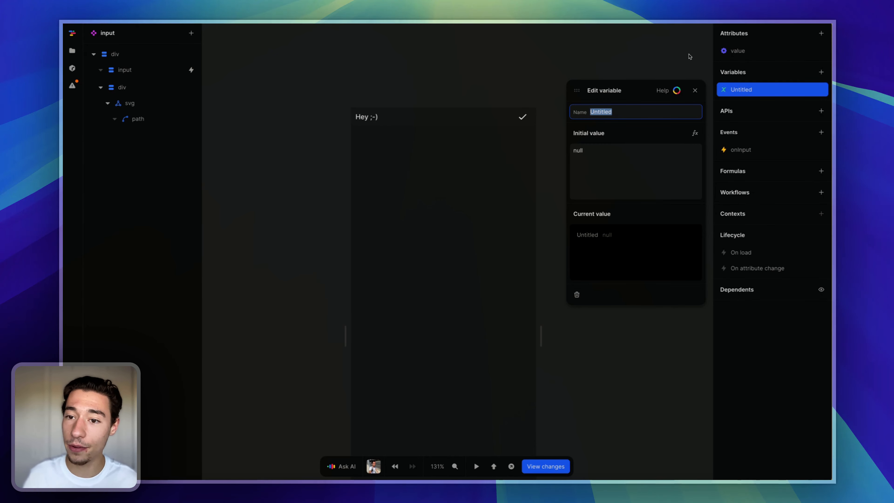
pyautogui.write('value')
pyautogui.press('Tab')
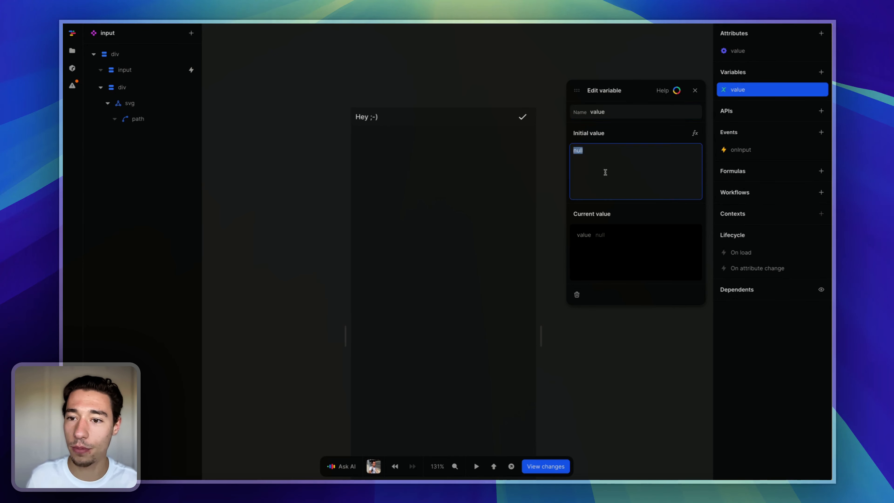
pyautogui.hotkey('shift', 'Tab')
pyautogui.press('Tab')
pyautogui.press('BackSpace')
pyautogui.click(636, 131)
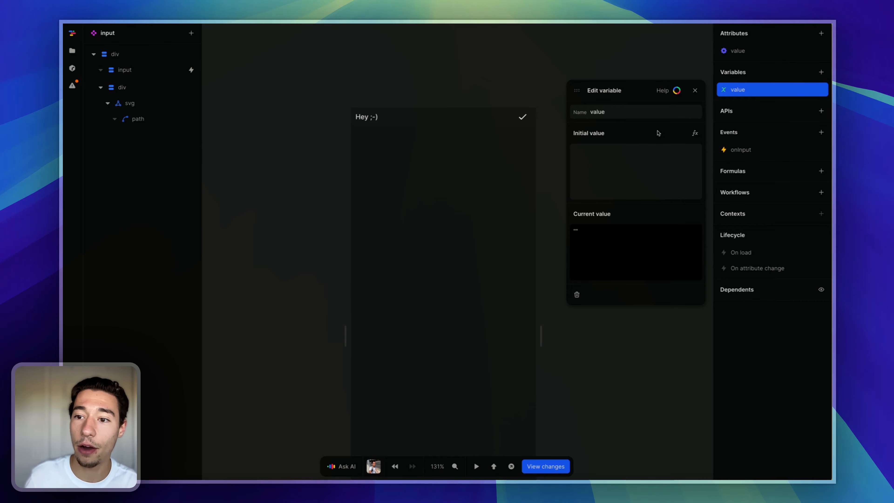
# - Set the value variable's initial value with a formula that reads the component's value attribute
pyautogui.click(694, 133)
pyautogui.click(338, 272)
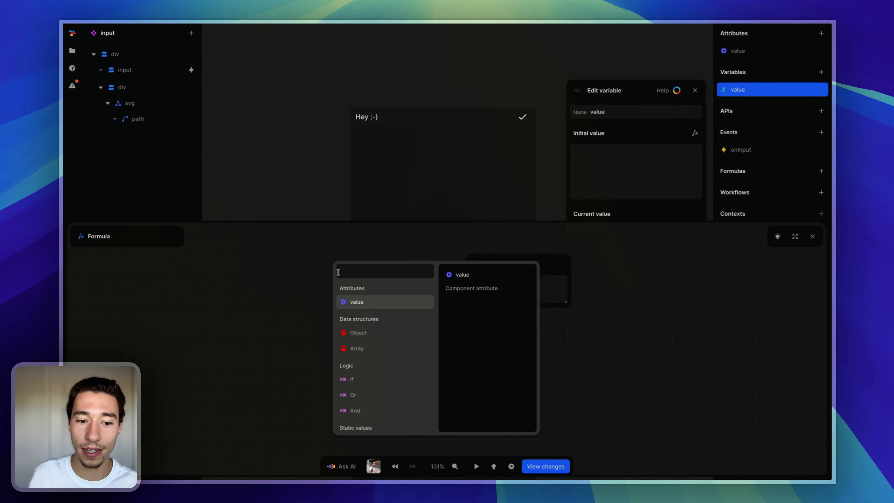
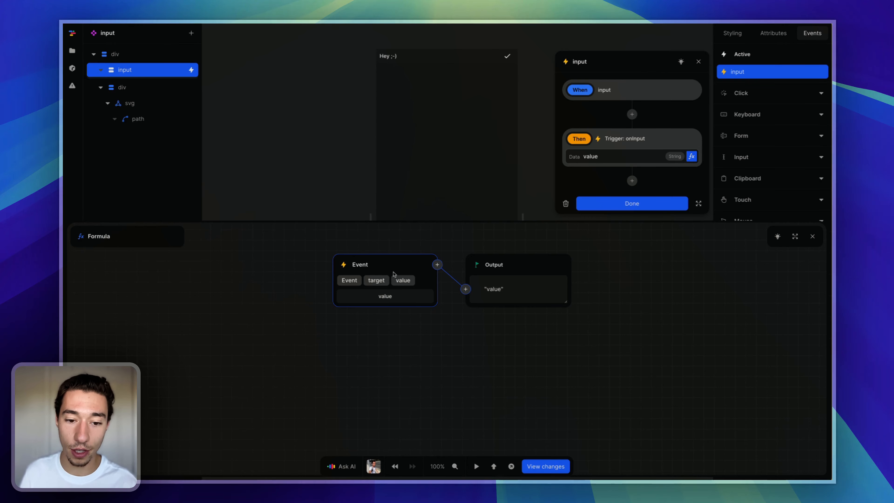
# - Remove the event node from the onInput trigger's data formula and insert a Set: value action before the trigger, using the event's target value
pyautogui.press('BackSpace')
pyautogui.click(811, 236)
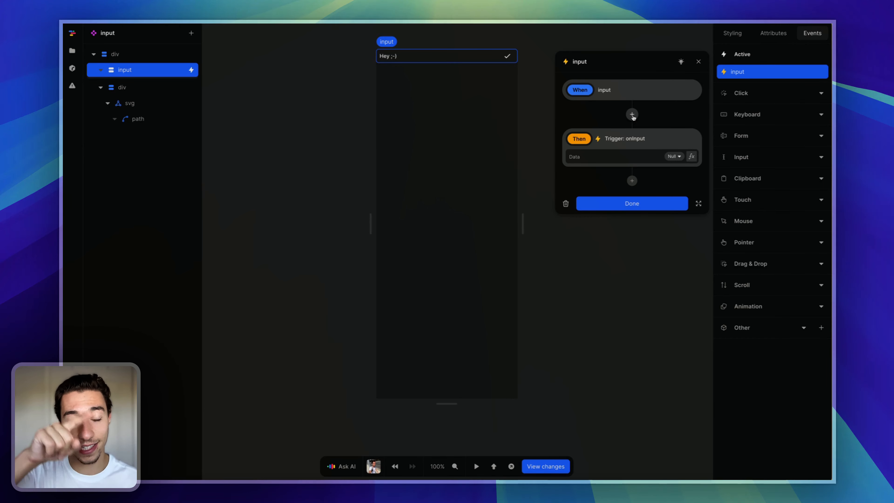
pyautogui.click(632, 115)
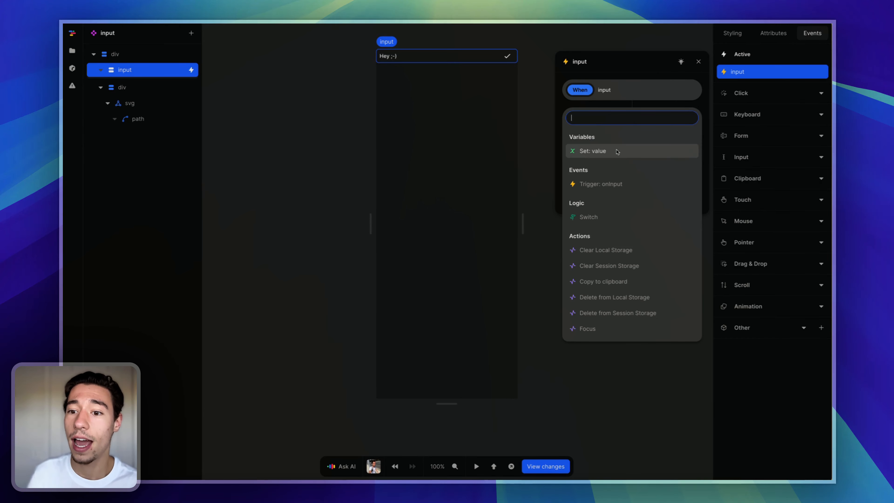
pyautogui.click(594, 151)
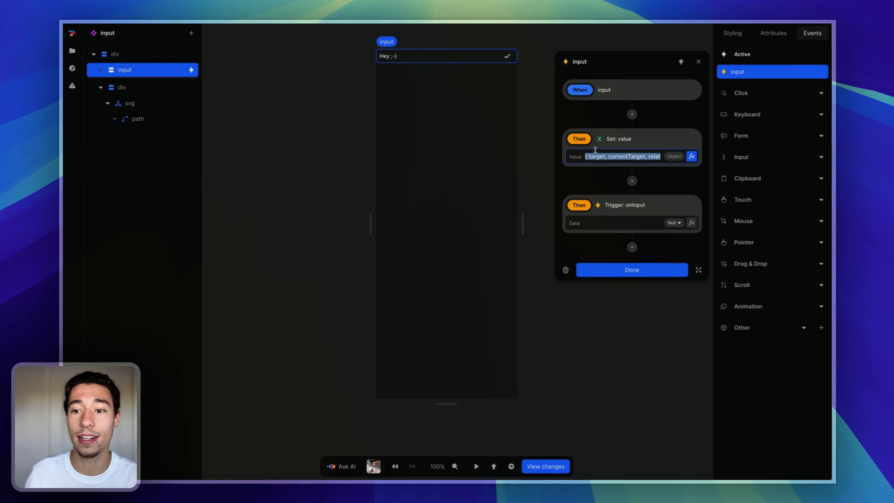
pyautogui.click(691, 156)
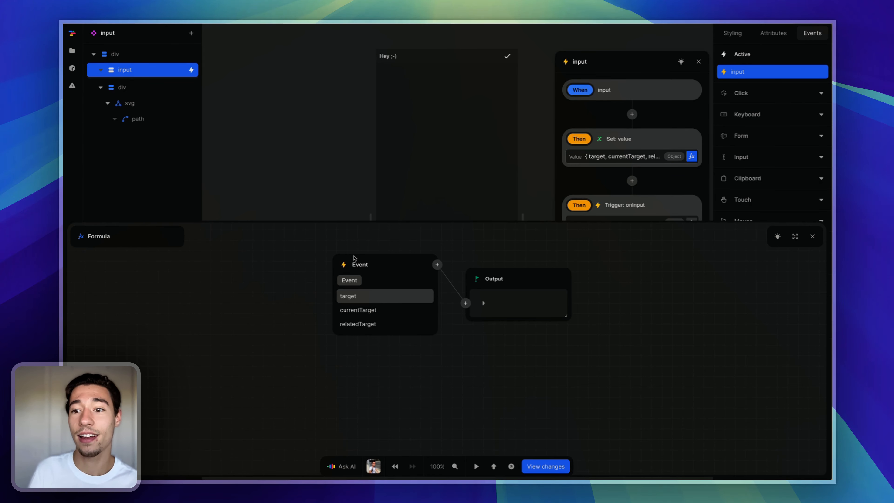
pyautogui.click(348, 296)
pyautogui.click(350, 299)
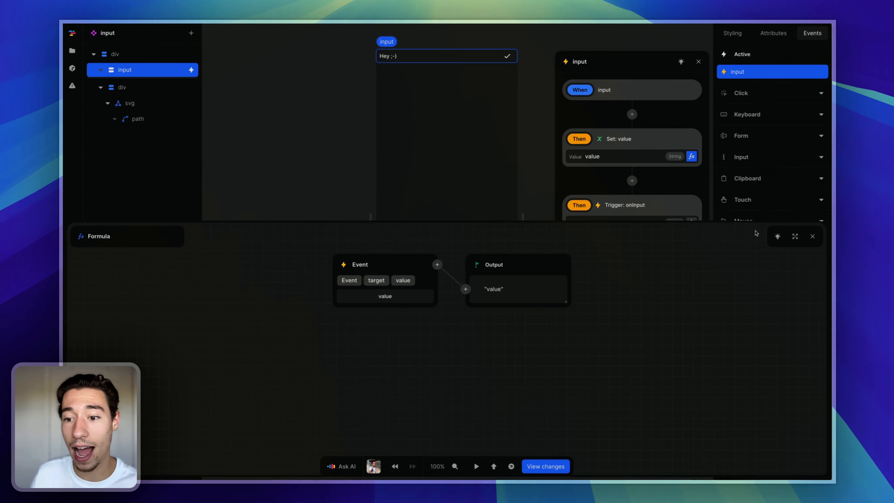
pyautogui.click(812, 236)
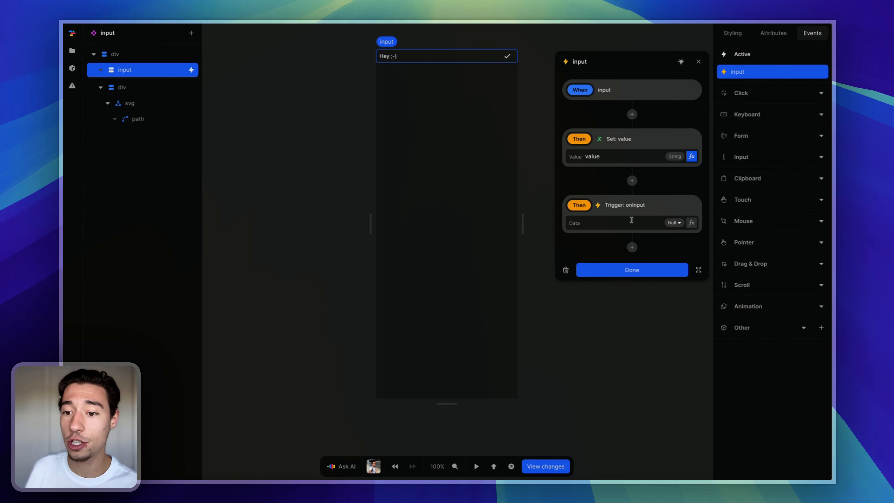
# - Set the onInput trigger's data to the value variable and finish the input event workflow
pyautogui.click(691, 222)
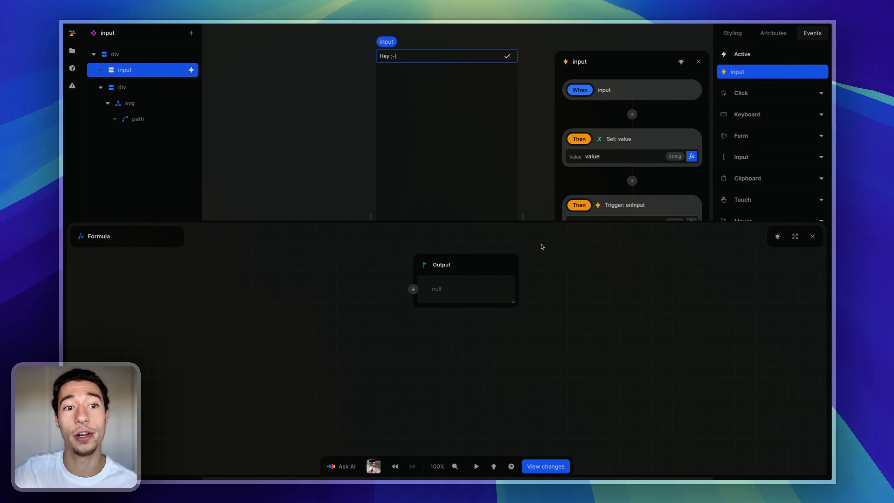
pyautogui.click(413, 289)
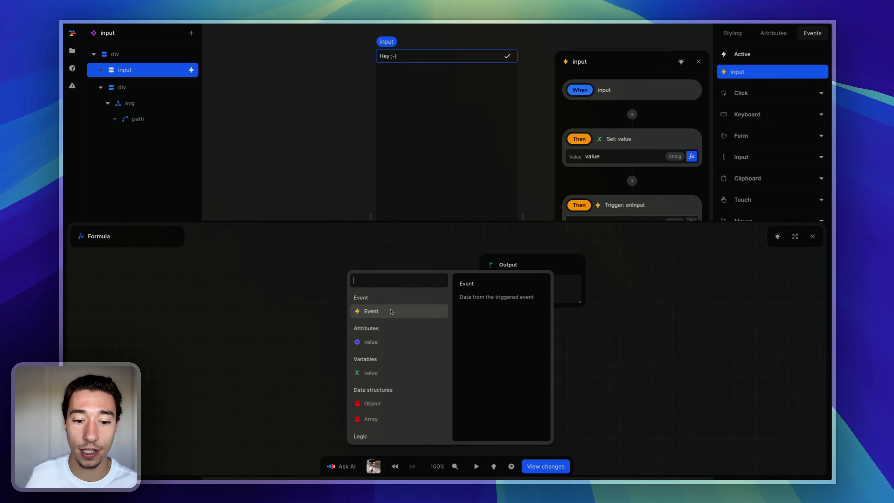
pyautogui.click(366, 374)
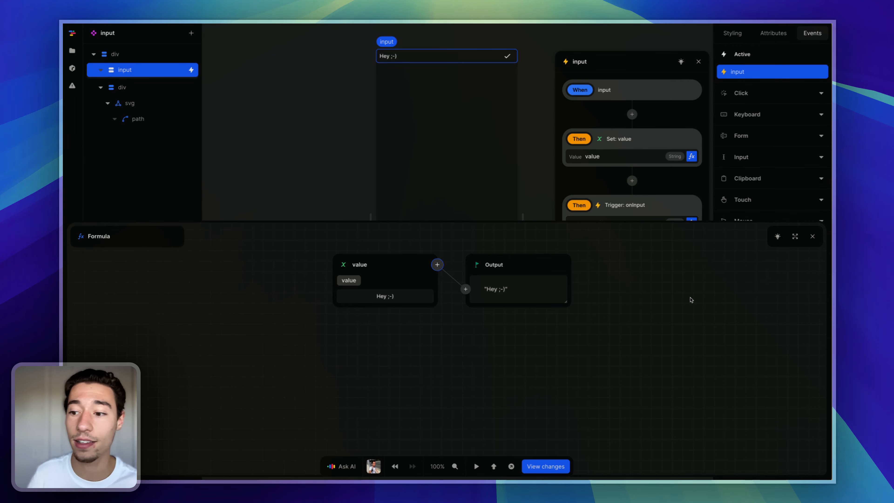
pyautogui.click(812, 236)
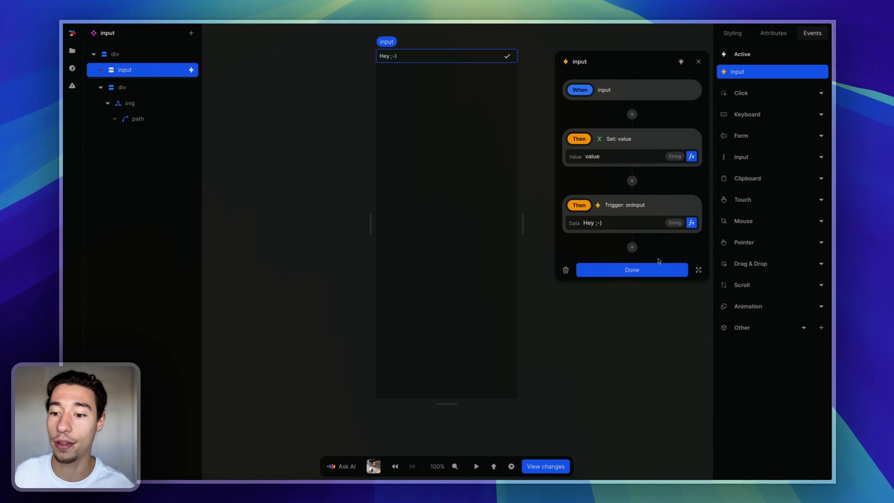
pyautogui.click(647, 271)
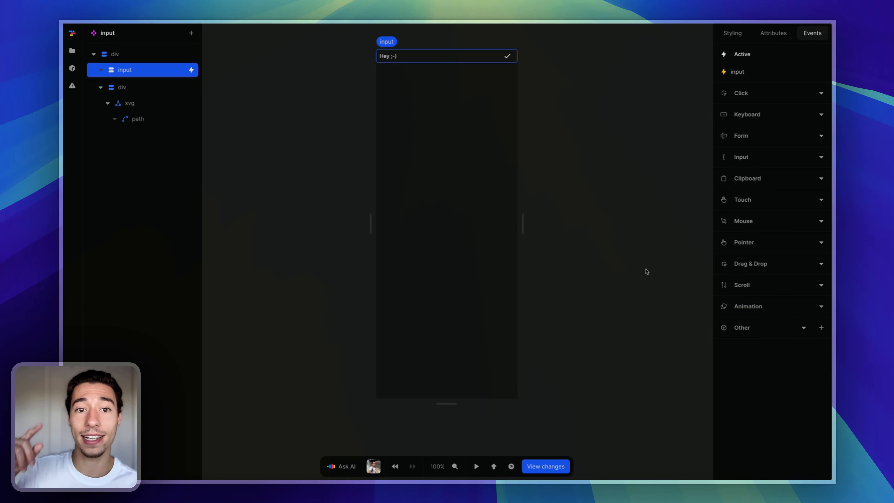
pyautogui.click(646, 271)
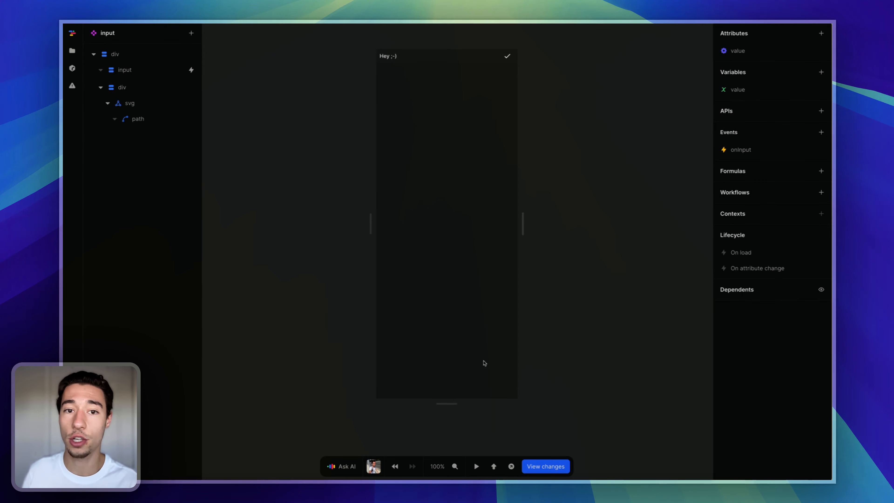
# - Test the component by deleting the last four characters in the input so it reads "Hey", and leave test mode
pyautogui.click(476, 466)
pyautogui.click(419, 55)
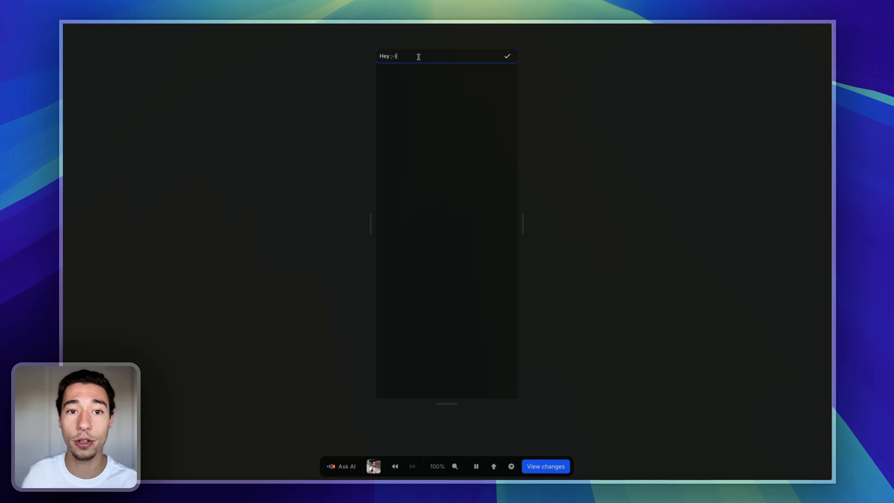
pyautogui.press('BackSpace')
pyautogui.press('BackSpace')
pyautogui.press('BackSpace')
pyautogui.press('BackSpace')
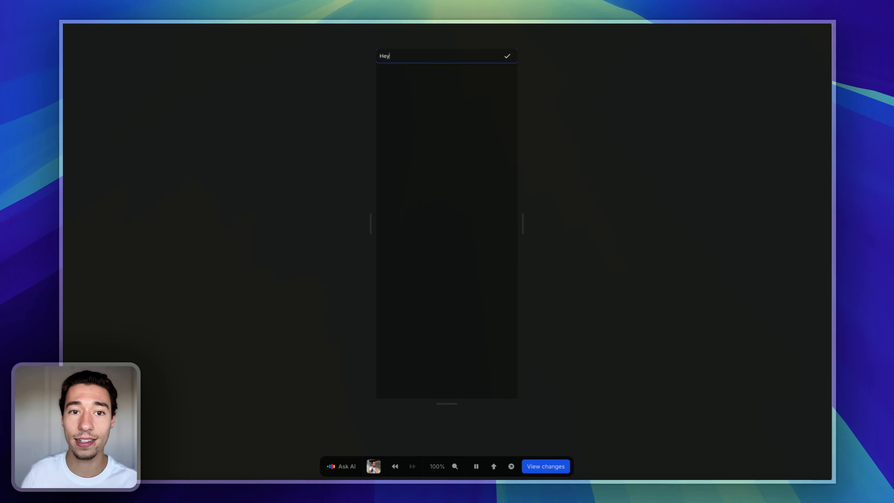
pyautogui.click(476, 466)
# - Compare the current values of the value variable and the value attribute
pyautogui.click(749, 93)
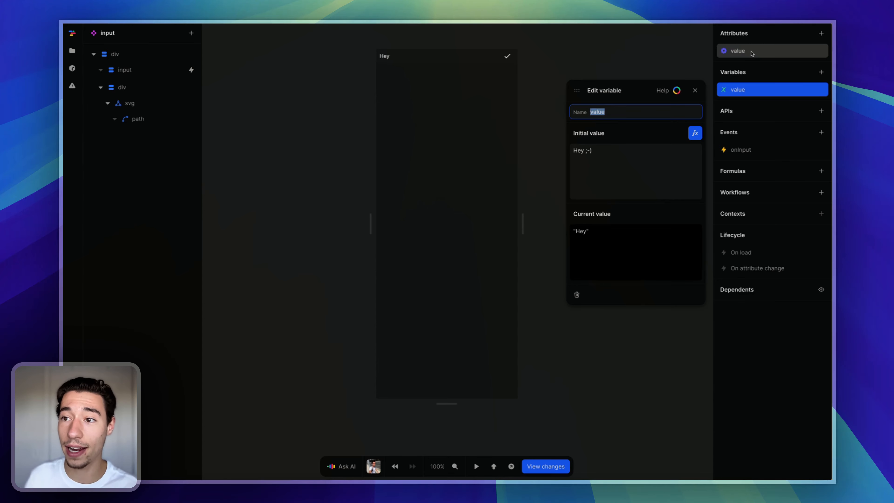
pyautogui.click(738, 51)
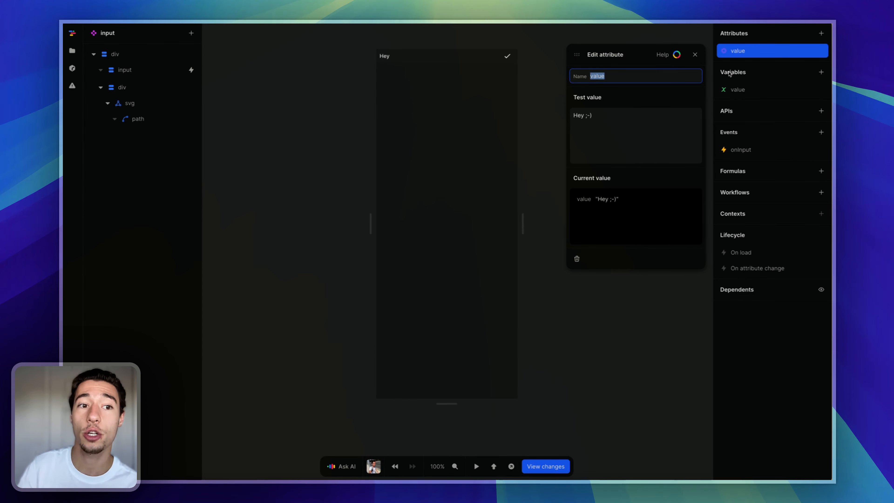
pyautogui.click(737, 89)
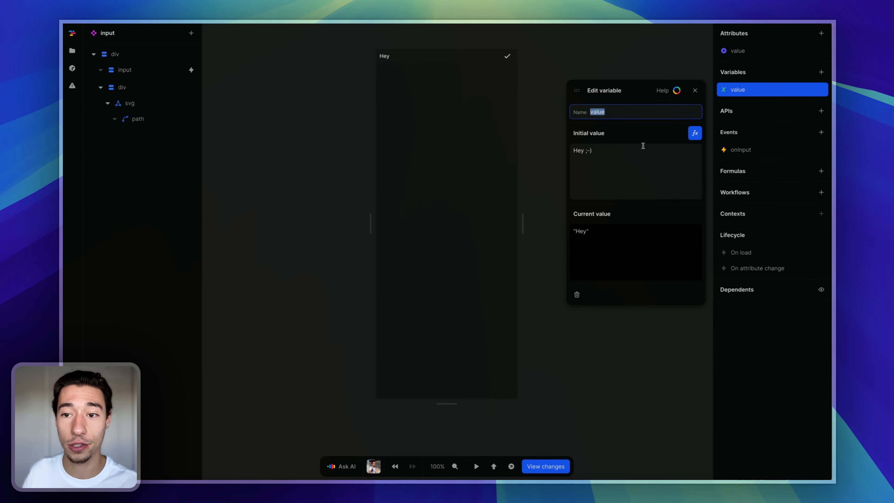
pyautogui.click(694, 91)
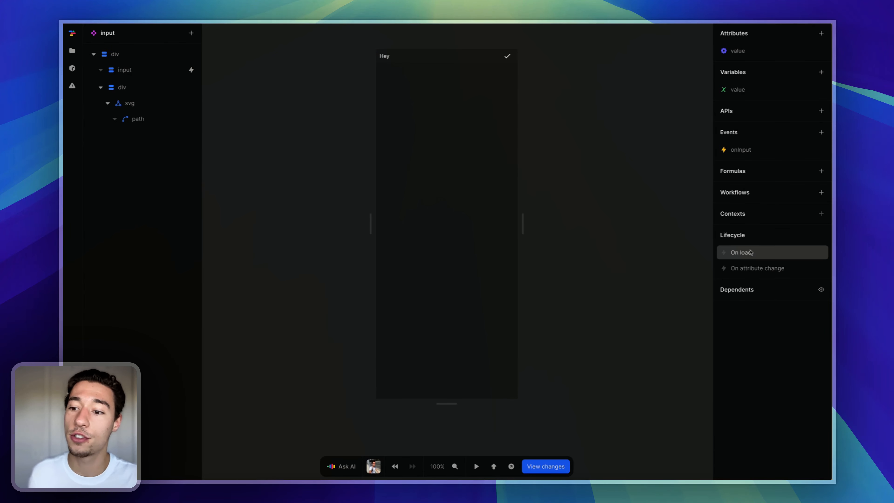
# - Add an On attribute change workflow that sets the value variable to the value attribute
pyautogui.click(737, 269)
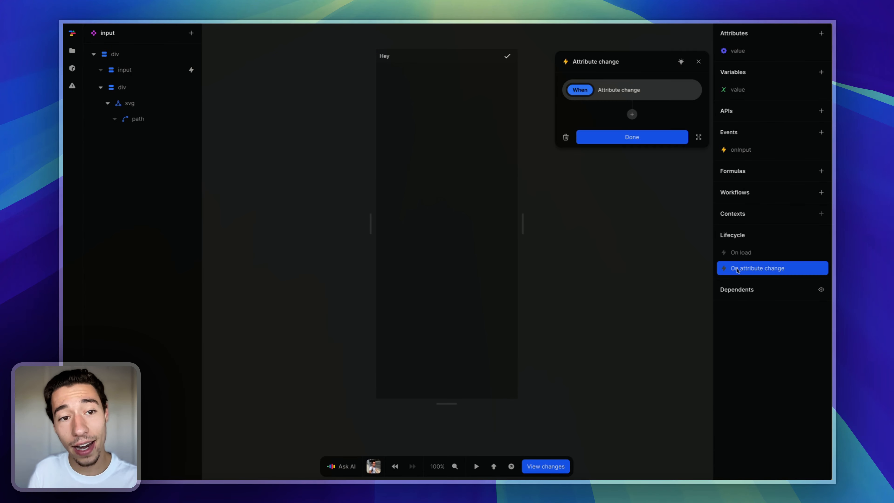
pyautogui.click(632, 114)
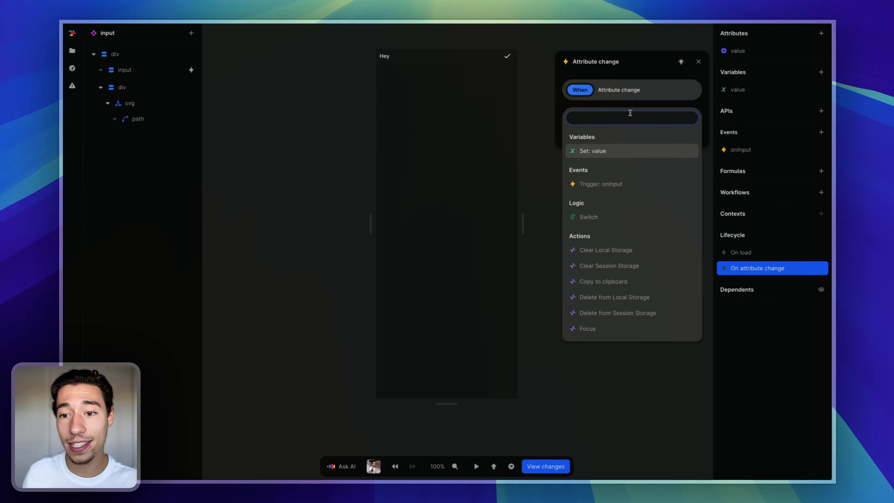
pyautogui.click(582, 153)
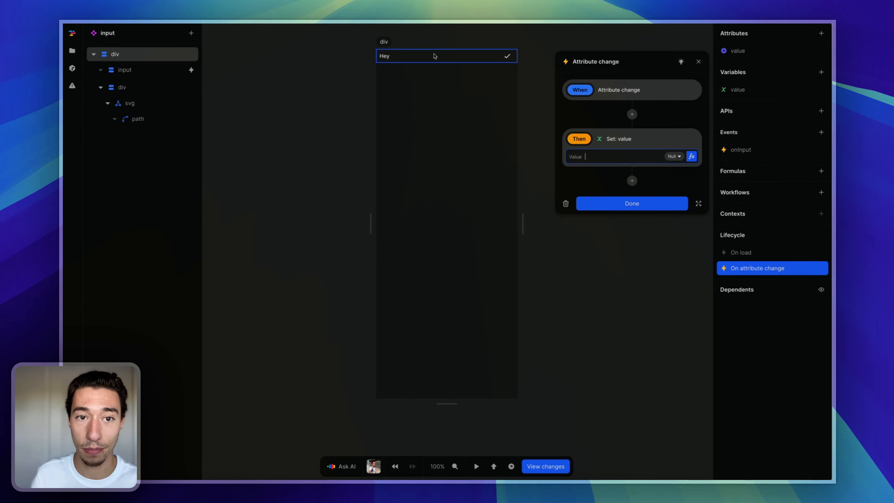
pyautogui.click(690, 157)
pyautogui.click(343, 266)
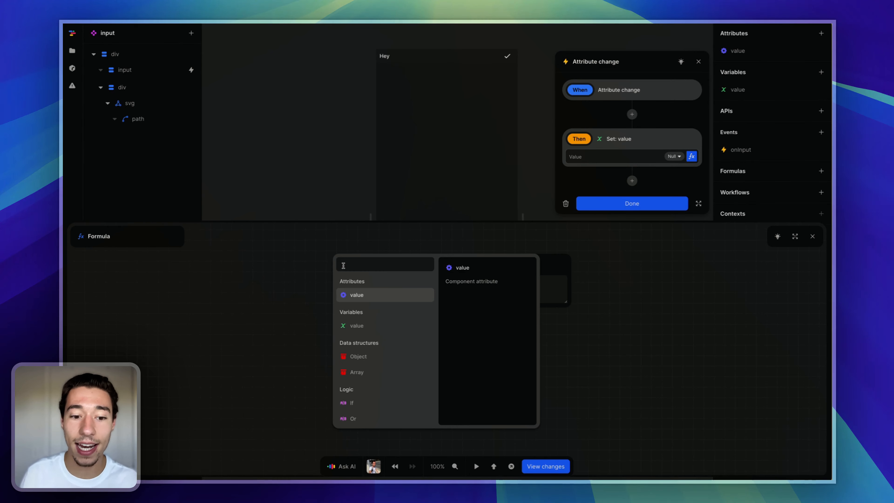
pyautogui.click(350, 296)
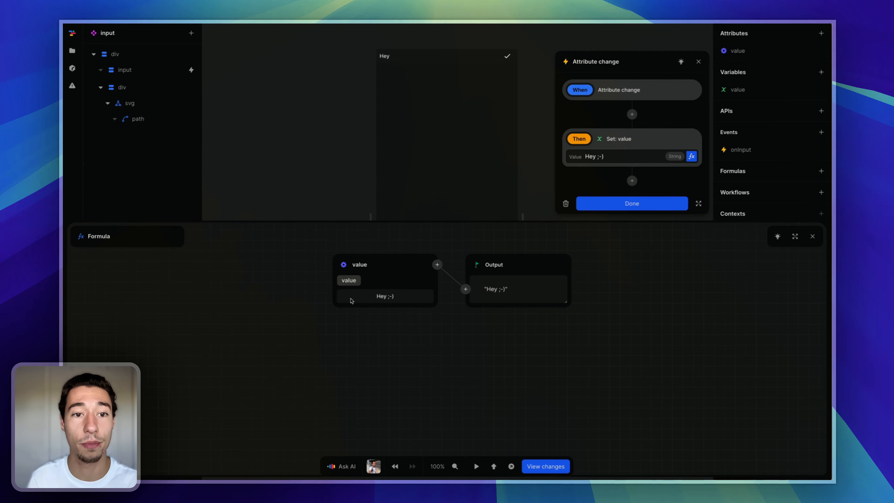
pyautogui.click(812, 236)
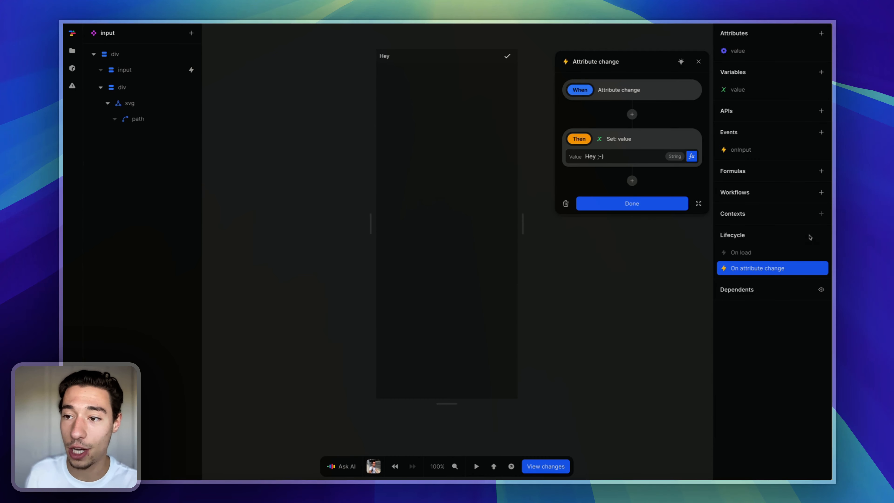
pyautogui.click(695, 61)
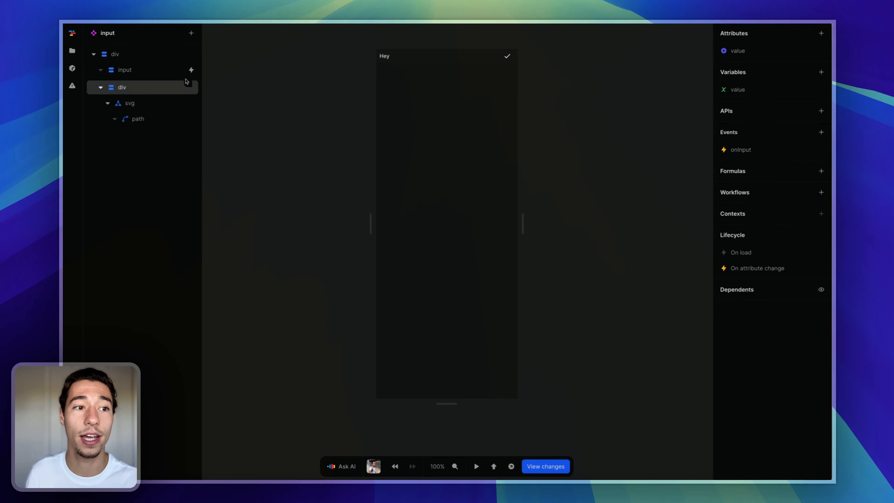
# - Check the formula behind the input element's value attribute
pyautogui.click(191, 69)
pyautogui.click(773, 32)
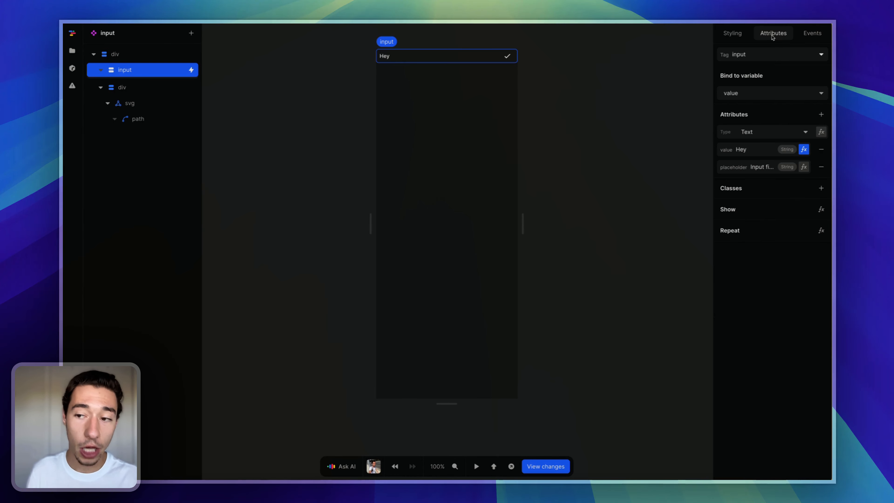
pyautogui.click(802, 149)
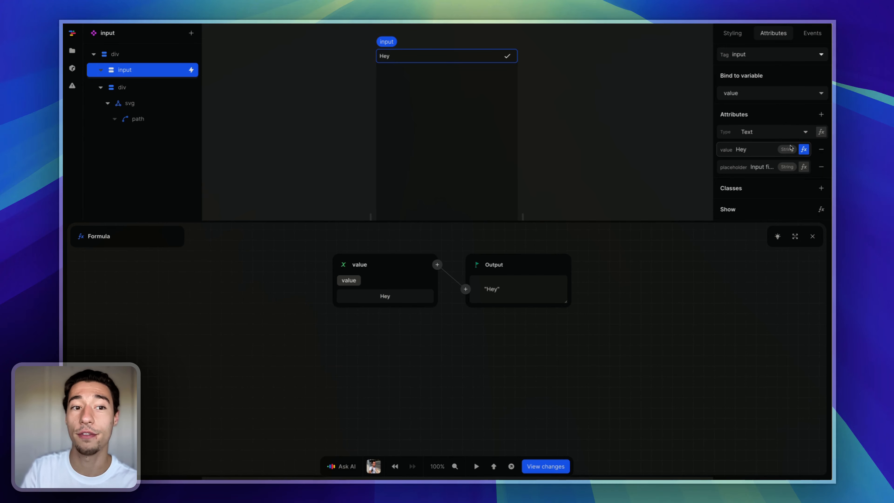
pyautogui.click(412, 279)
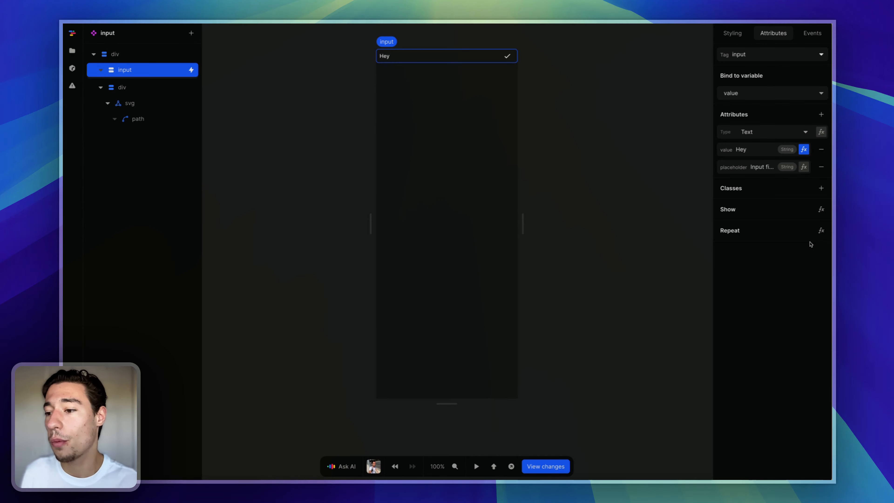
pyautogui.click(812, 235)
pyautogui.click(663, 239)
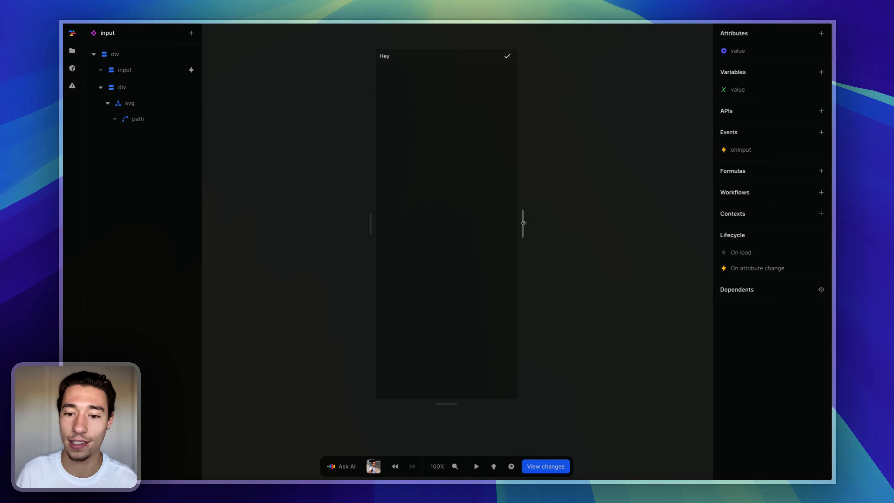
# - Widen the component's preview canvas and briefly run the component in test mode
pyautogui.moveTo(523, 222); pyautogui.dragTo(580, 228)
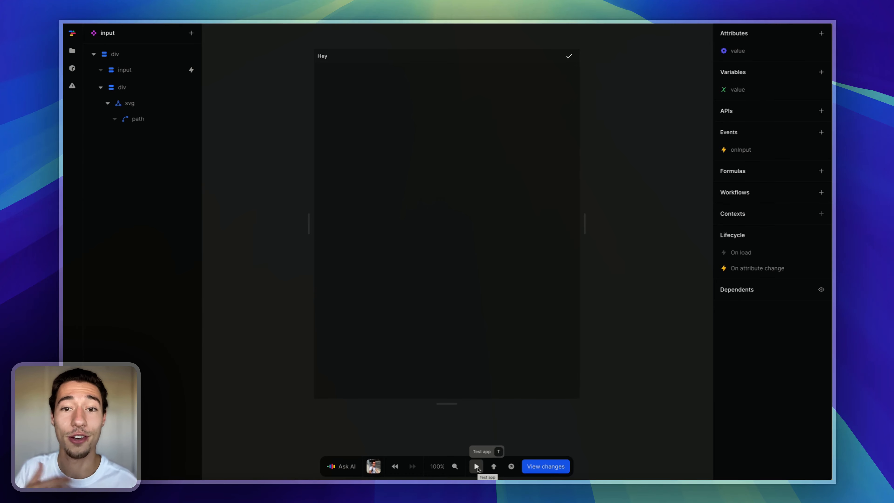
pyautogui.click(477, 466)
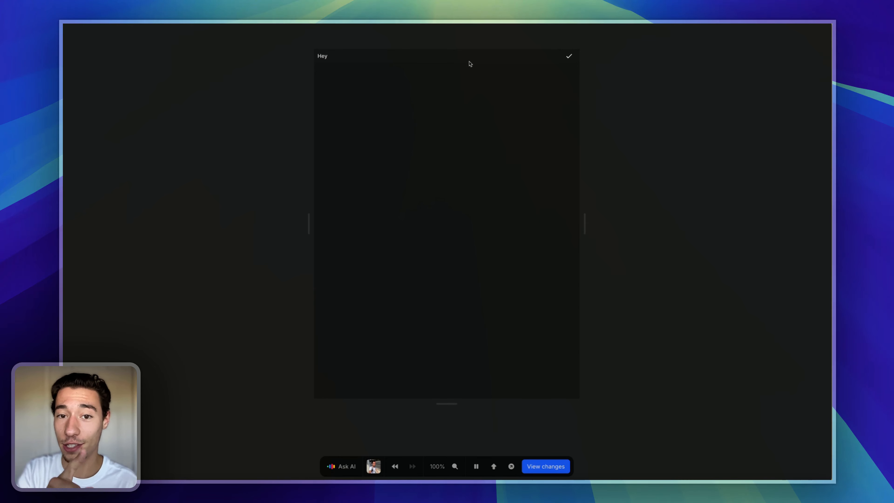
pyautogui.click(476, 466)
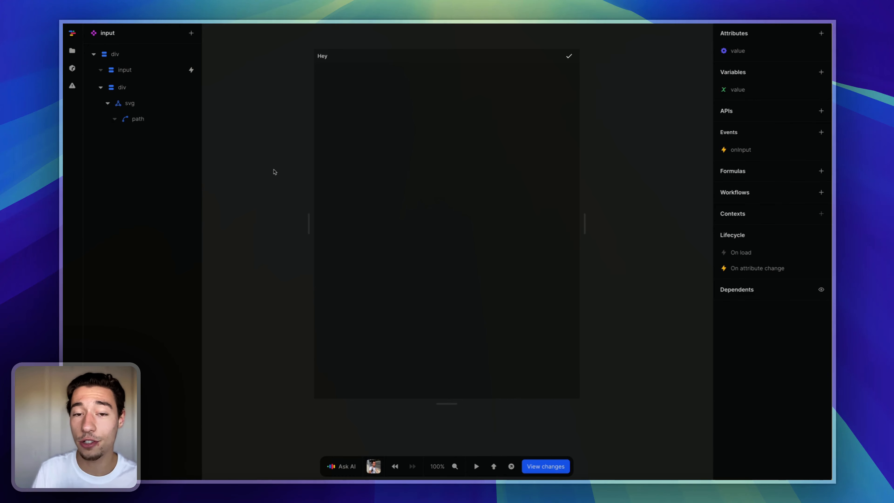
# - Open the value variable to check its initial and current values
pyautogui.click(737, 89)
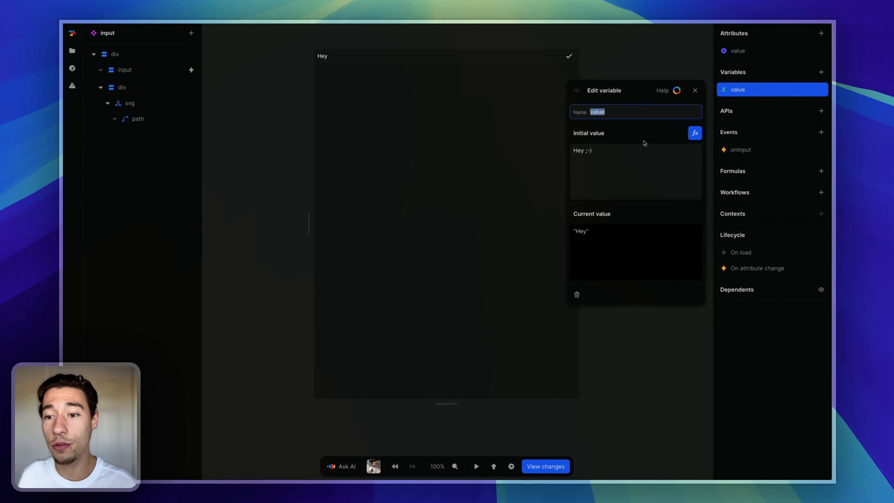
# - Add a show/hide formula to the checkmark icon's div that takes the Size of the value variable
pyautogui.click(695, 91)
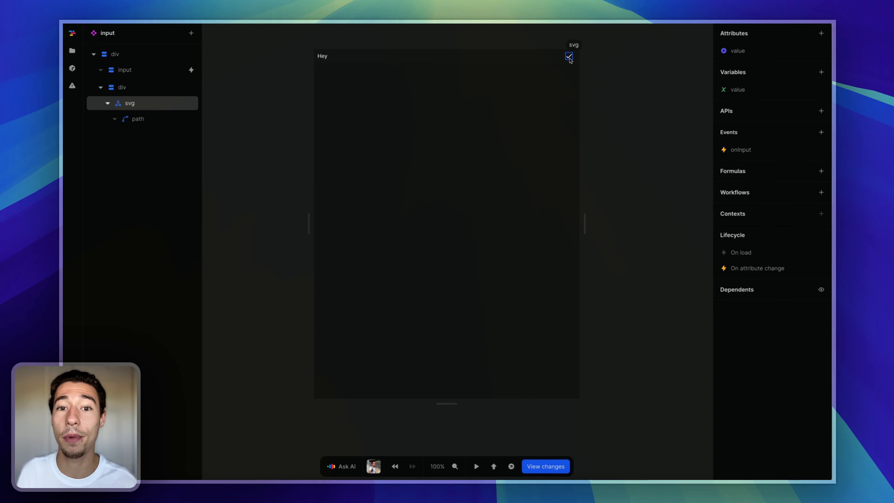
pyautogui.click(126, 92)
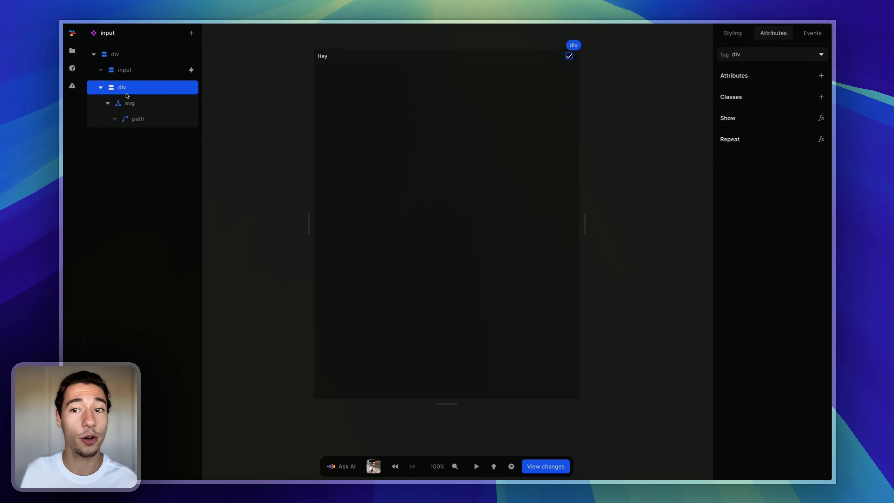
pyautogui.rightClick(125, 92)
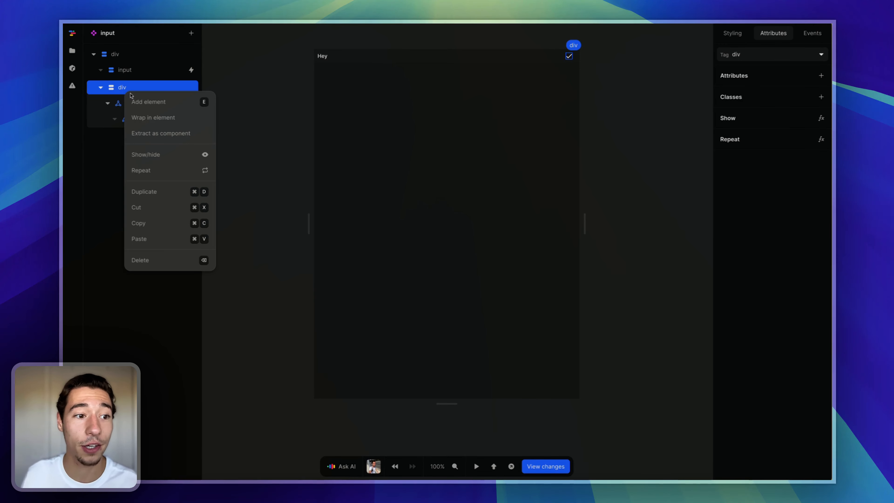
pyautogui.click(150, 160)
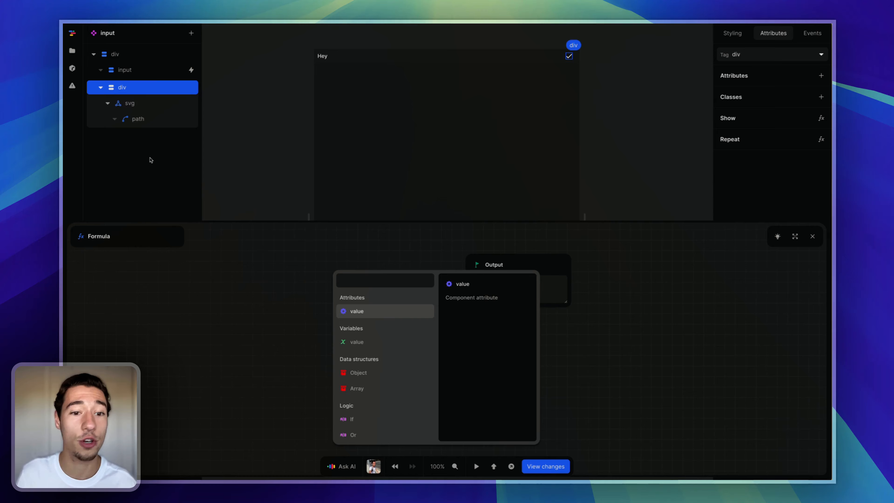
pyautogui.click(348, 342)
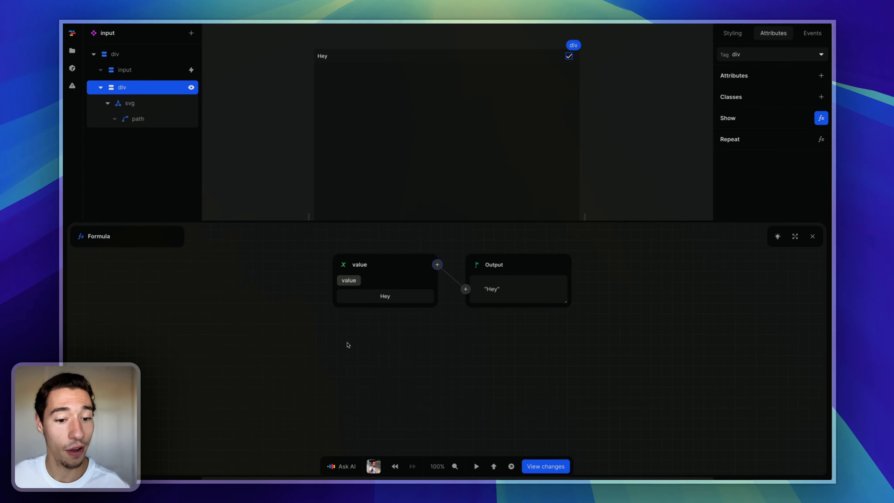
pyautogui.click(437, 264)
pyautogui.write('size')
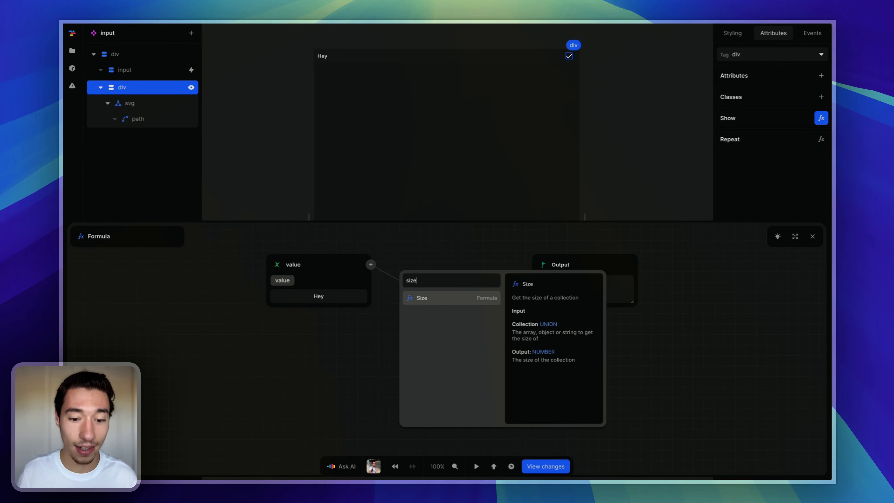
pyautogui.click(424, 303)
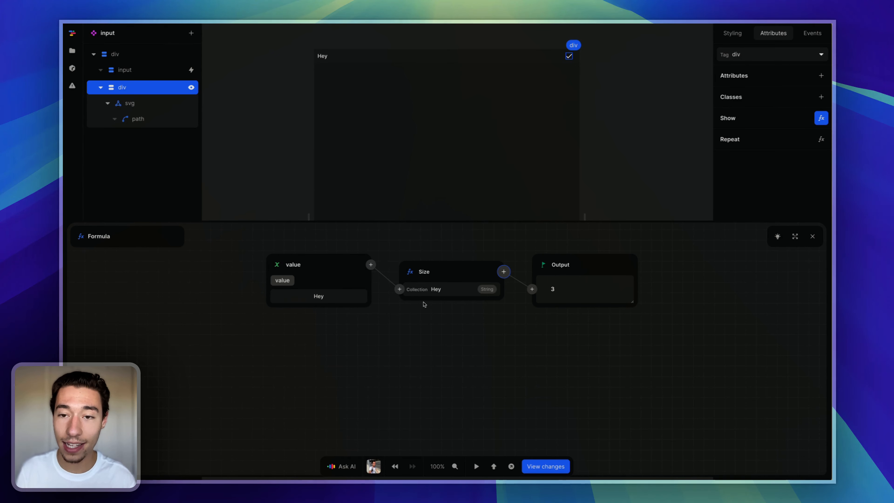
# - Complete the show formula with a Greater than comparison of the size against 4
pyautogui.click(504, 272)
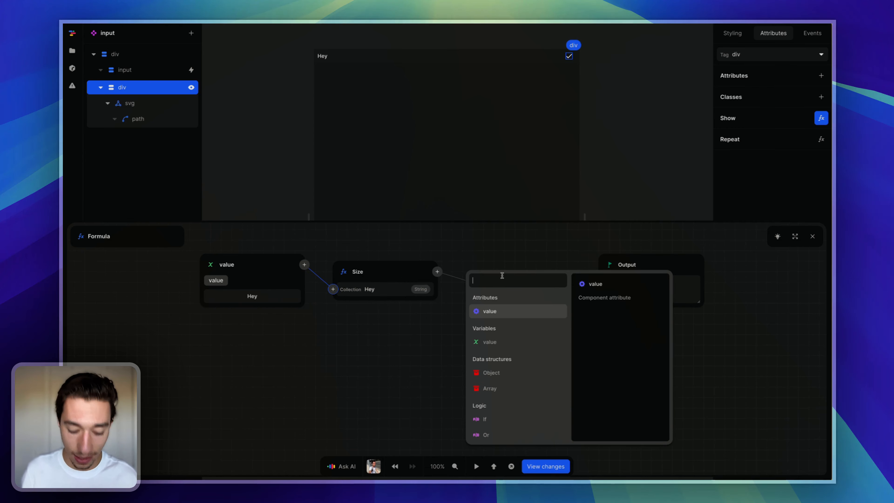
pyautogui.write('gr')
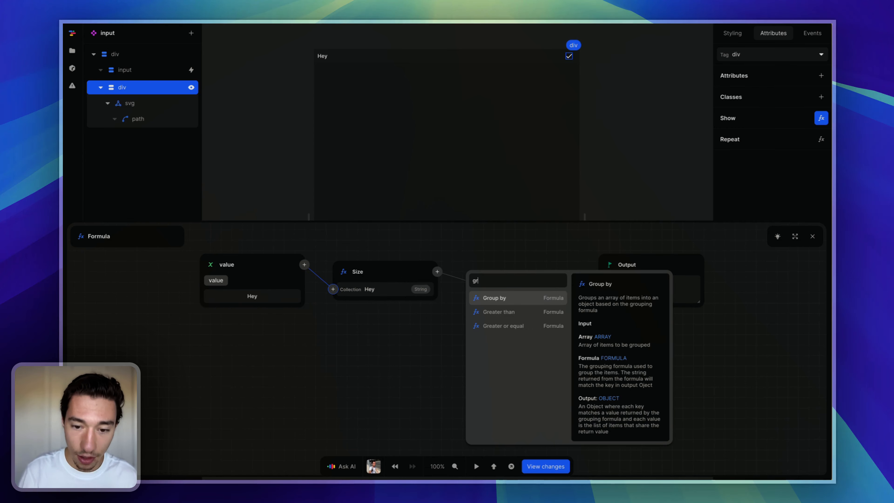
pyautogui.click(515, 313)
pyautogui.click(504, 305)
pyautogui.write('4')
pyautogui.click(503, 336)
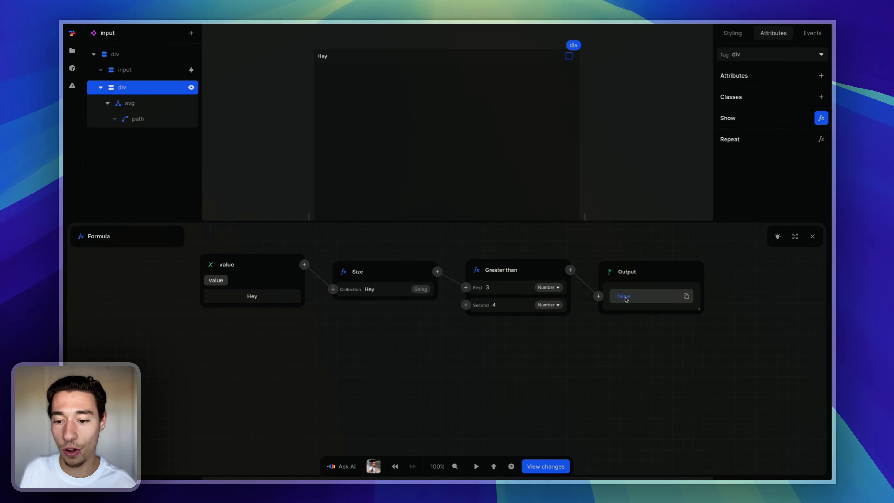
pyautogui.click(812, 236)
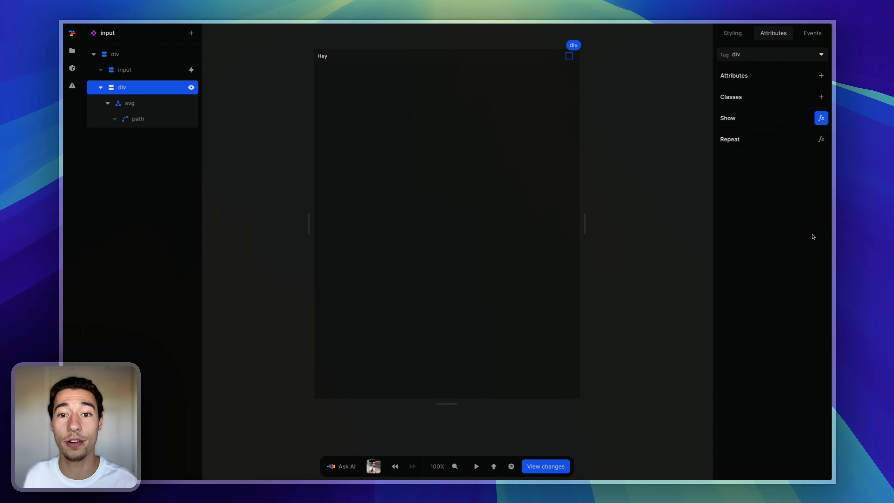
# - Test the component by replacing the input's text with 12345 to check when the checkmark shows
pyautogui.click(477, 467)
pyautogui.click(339, 52)
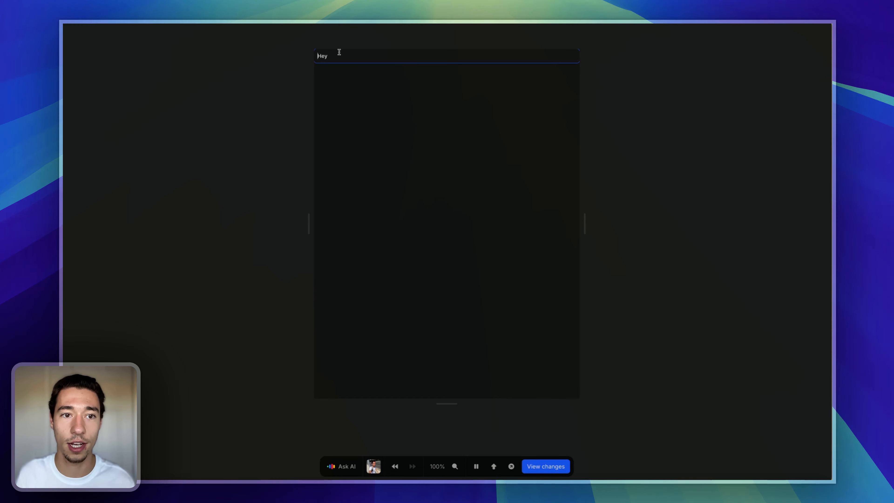
pyautogui.write('Hey')
pyautogui.press('super+a')
pyautogui.press('BackSpace')
pyautogui.write('1')
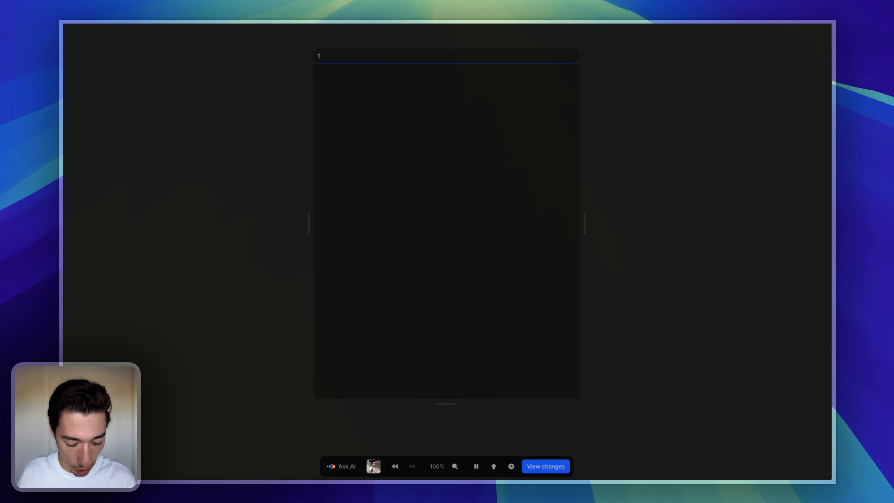
pyautogui.write('2345')
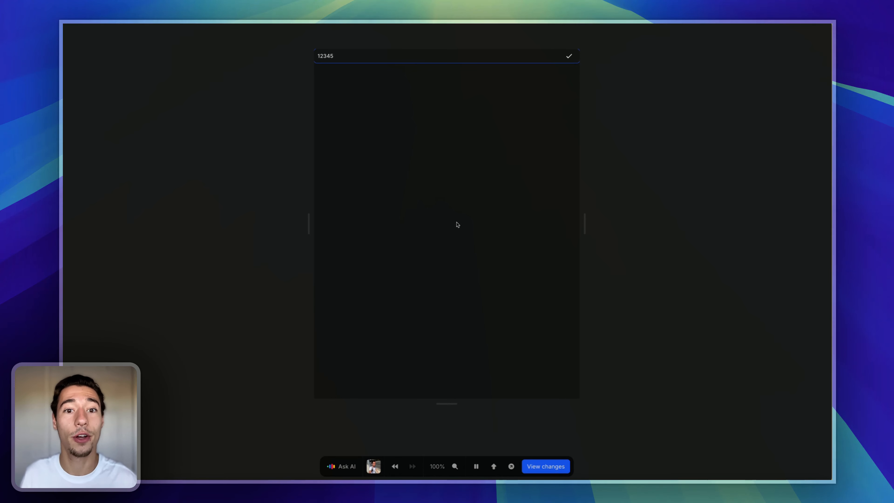
pyautogui.click(475, 466)
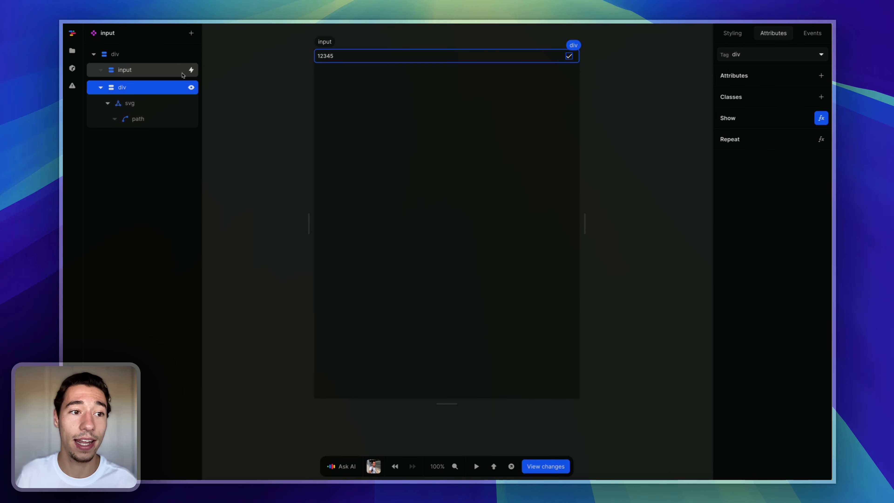
# - Review the input element's input event workflow and open the HomePage
pyautogui.click(191, 69)
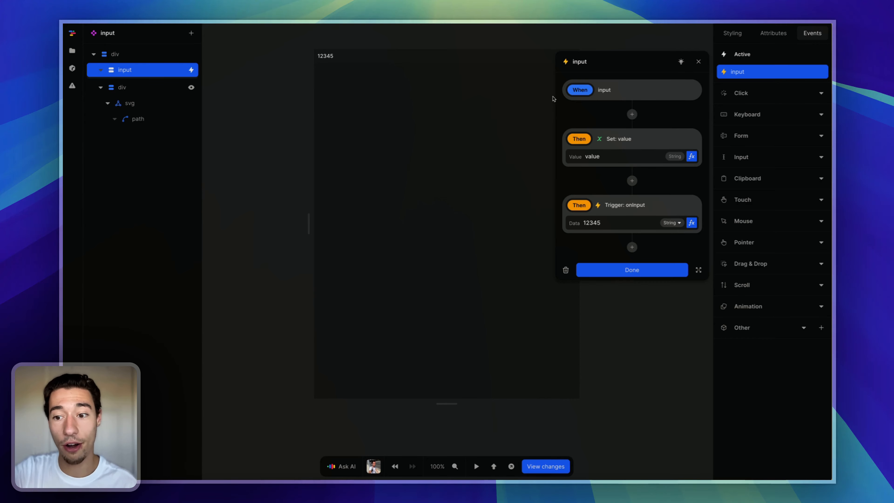
pyautogui.click(630, 270)
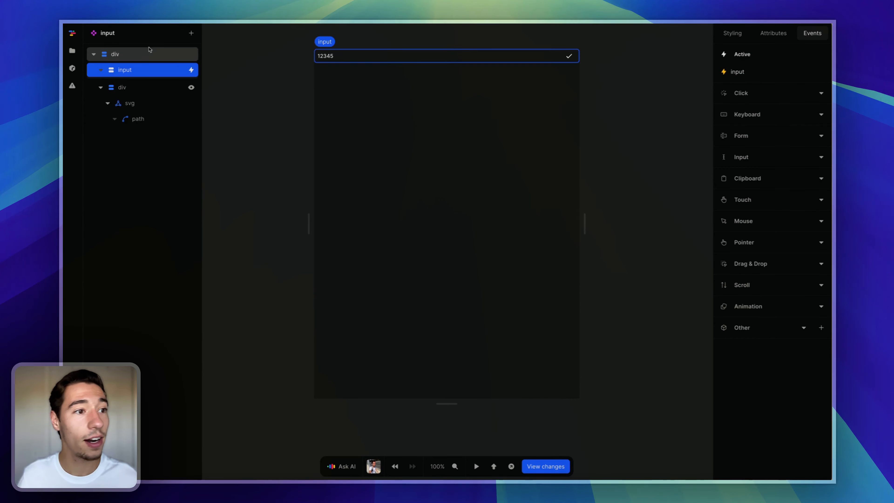
pyautogui.click(72, 50)
pyautogui.click(127, 131)
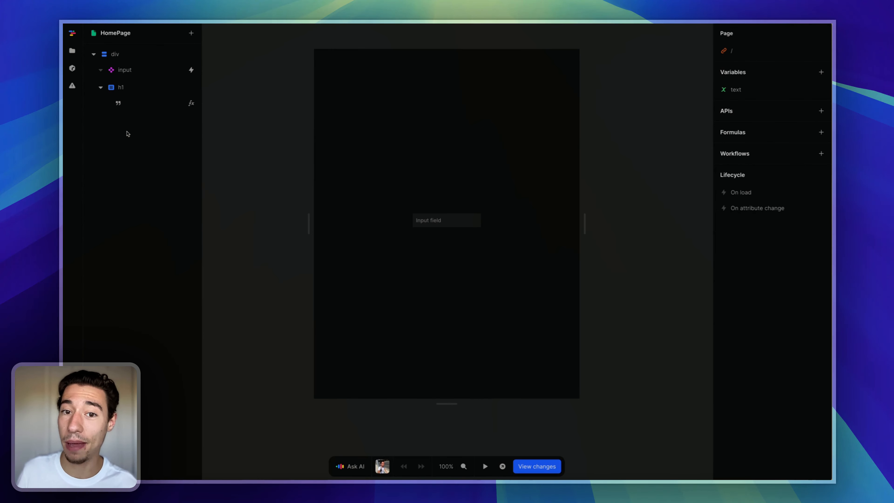
# - Widen the HomePage preview canvas and briefly run the page in test mode
pyautogui.click(450, 220)
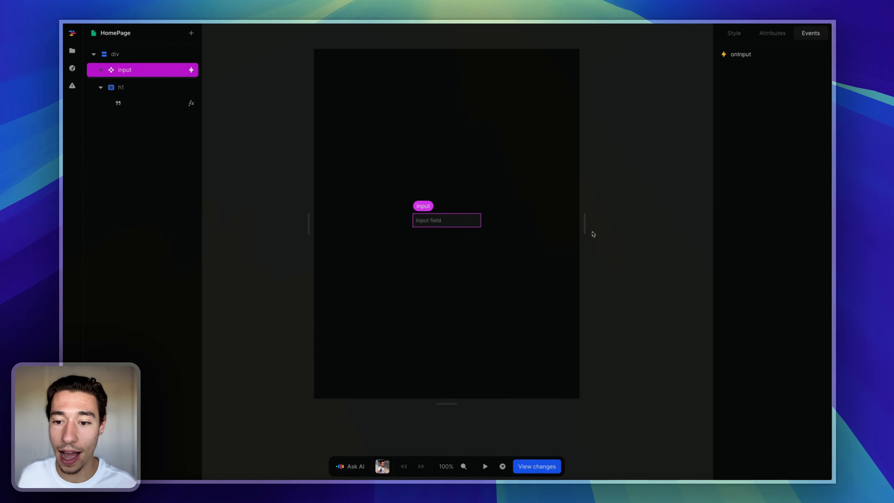
pyautogui.moveTo(605, 227); pyautogui.dragTo(622, 227)
pyautogui.click(475, 255)
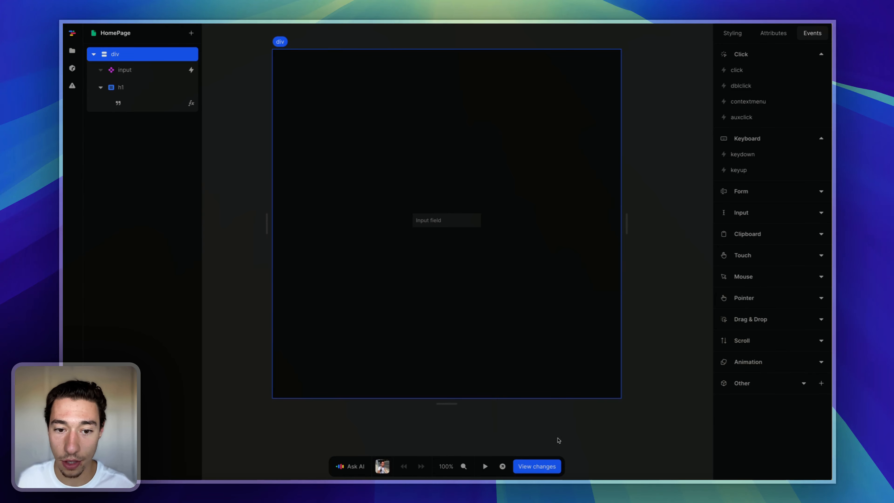
pyautogui.click(485, 466)
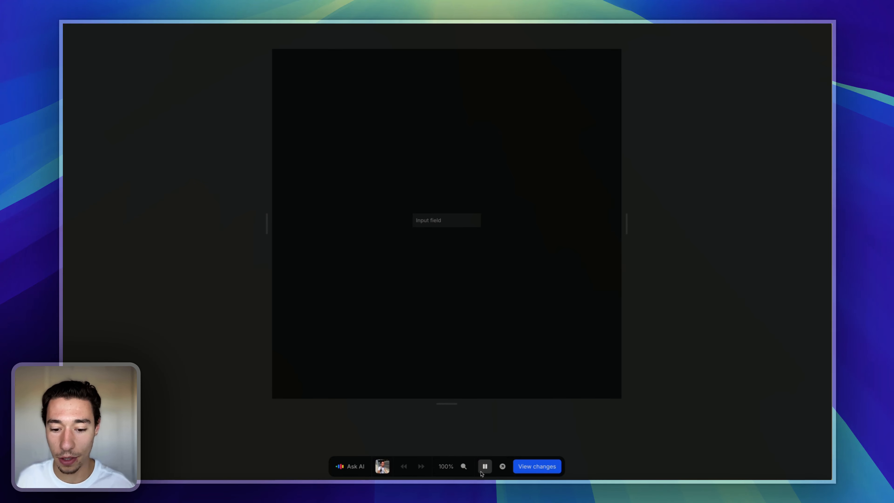
pyautogui.click(484, 466)
pyautogui.click(445, 222)
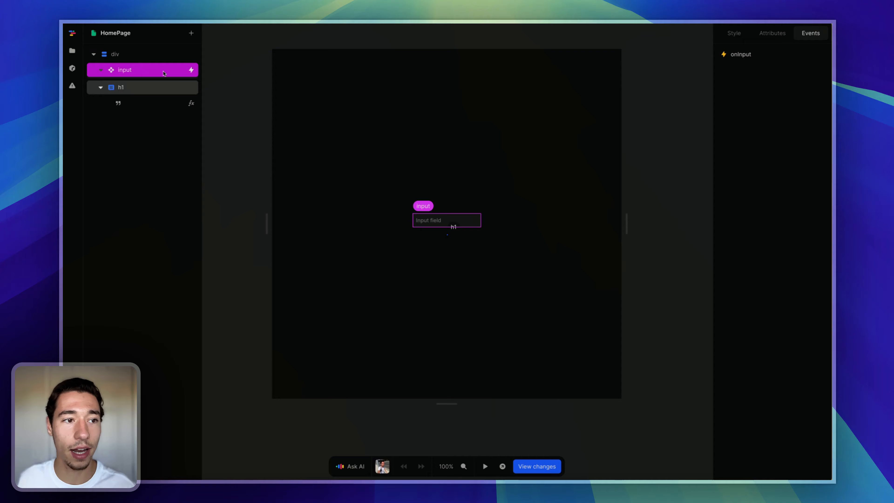
# - Open the input component and set its root div's Overflow X and Overflow Y to visible
pyautogui.doubleClick(131, 73)
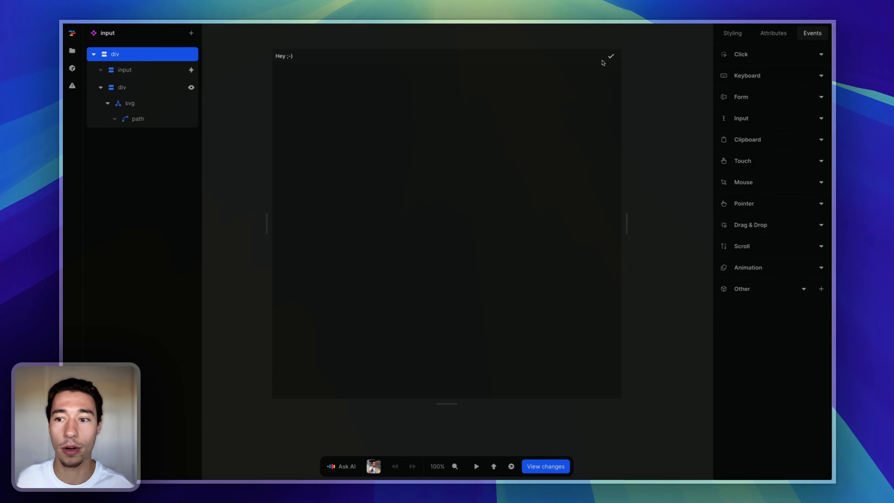
pyautogui.click(732, 33)
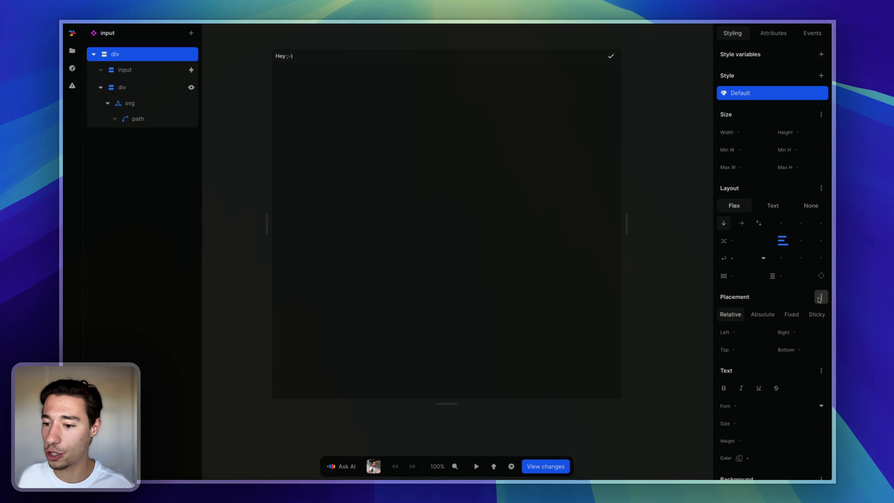
pyautogui.click(821, 188)
pyautogui.click(626, 222)
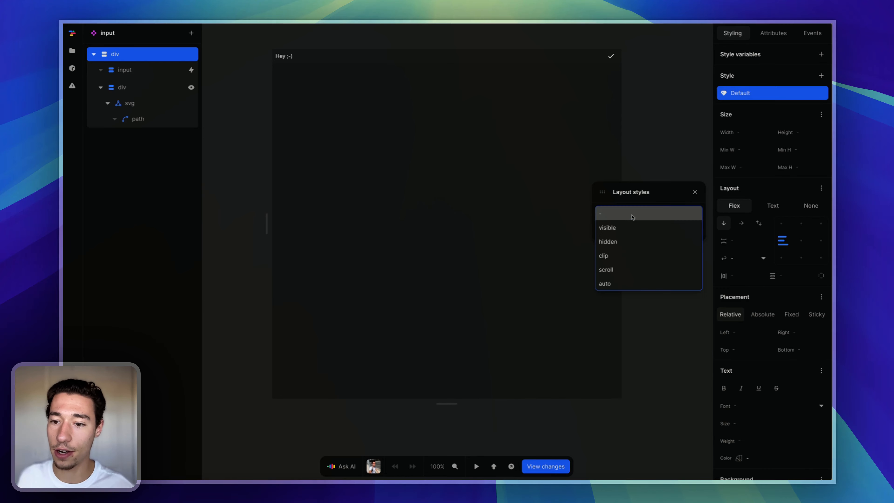
pyautogui.click(619, 228)
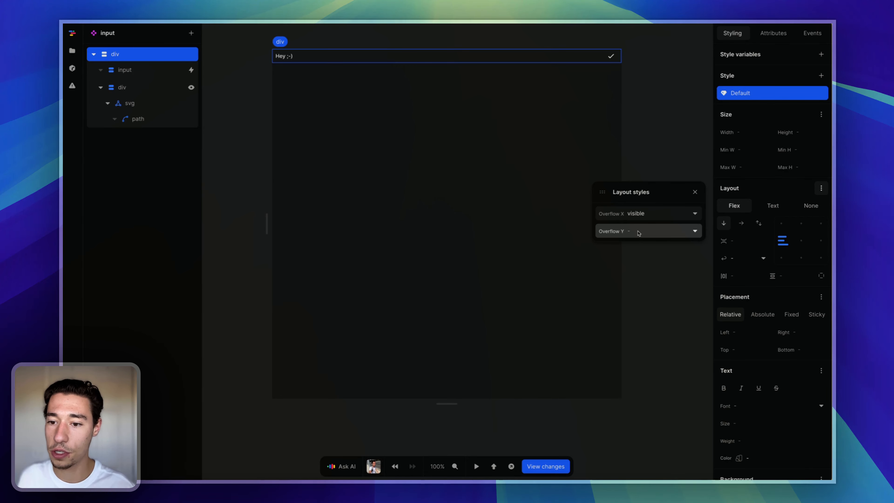
pyautogui.click(638, 231)
pyautogui.click(615, 247)
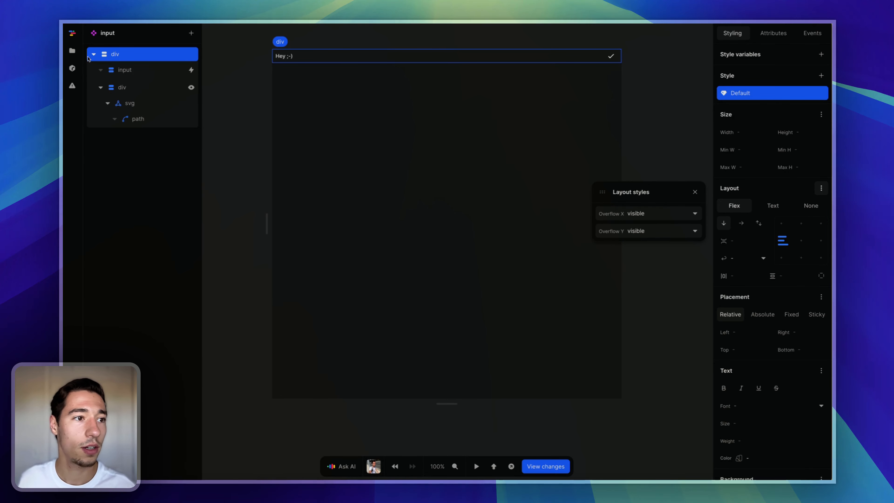
# - Return to the HomePage and inspect the input field up close on the canvas
pyautogui.click(94, 65)
pyautogui.click(72, 50)
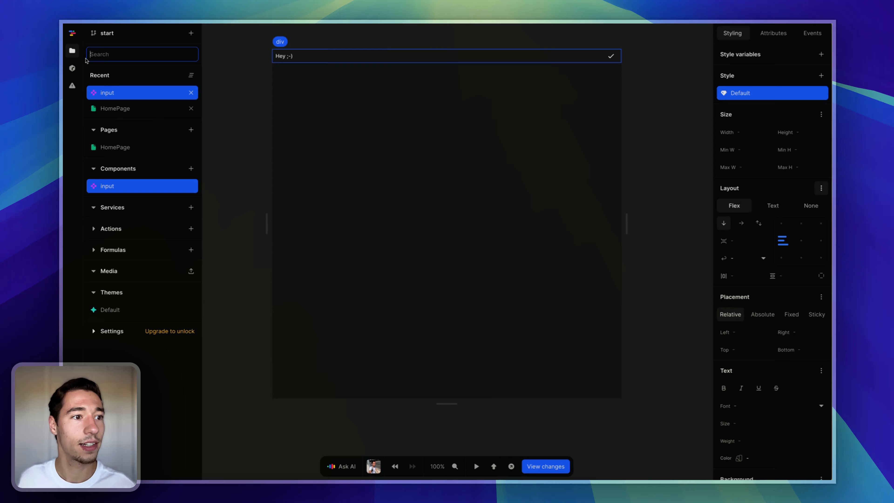
pyautogui.click(124, 113)
pyautogui.click(497, 279)
pyautogui.scroll(2, 498, 280)
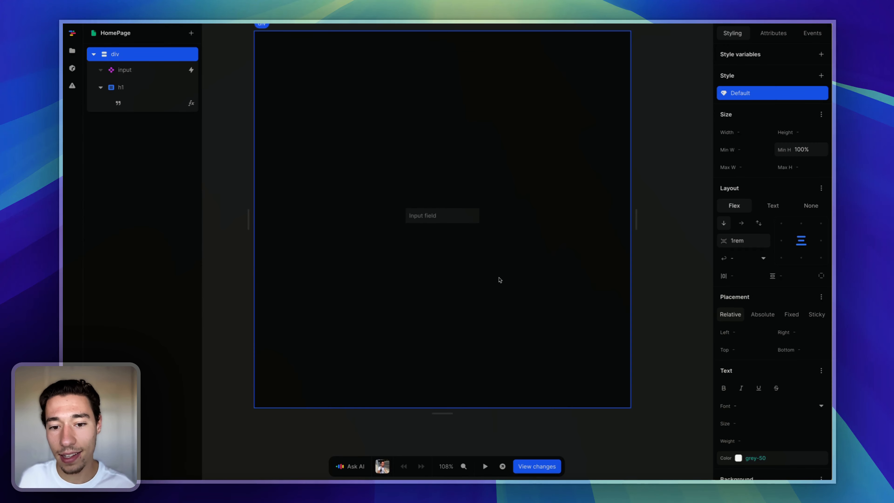
pyautogui.scroll(3, 500, 280)
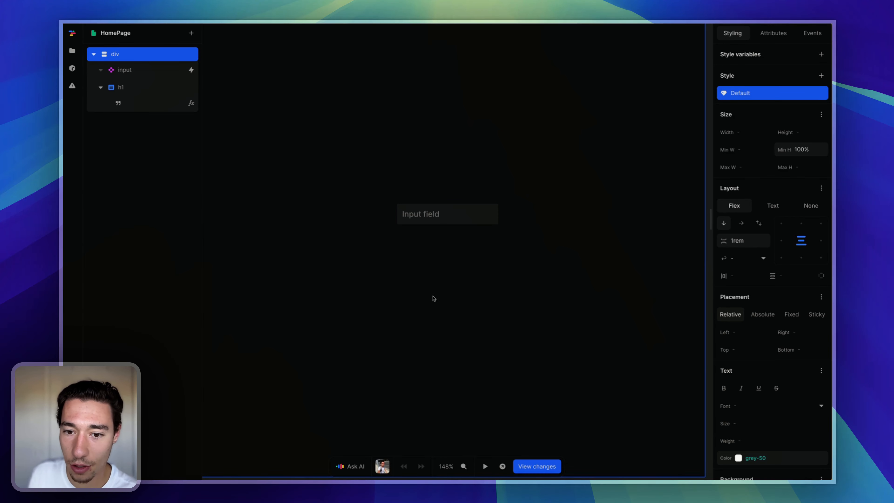
# - Open the input component and review the style settings of its root div
pyautogui.doubleClick(121, 70)
pyautogui.click(298, 60)
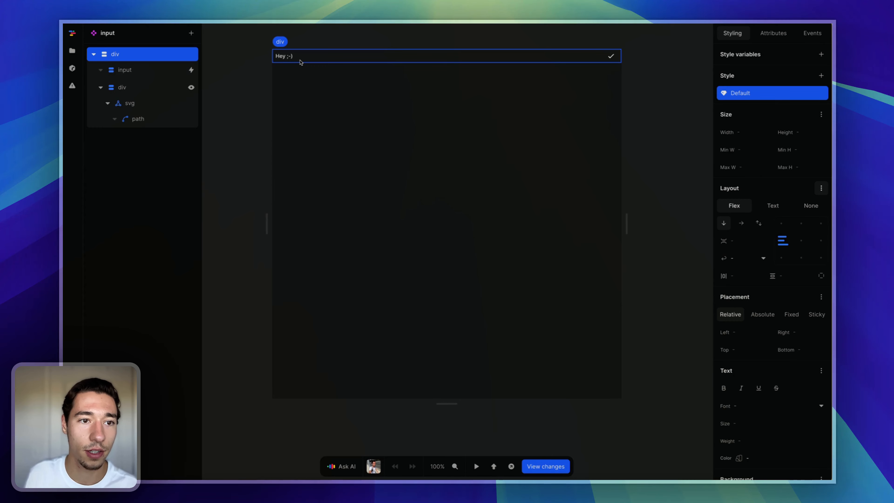
pyautogui.click(138, 73)
pyautogui.click(138, 56)
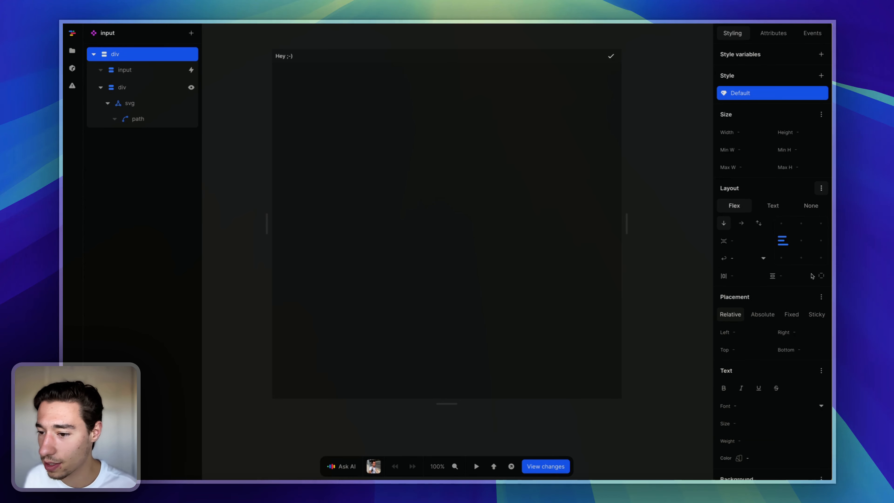
pyautogui.scroll(-5, 767, 284)
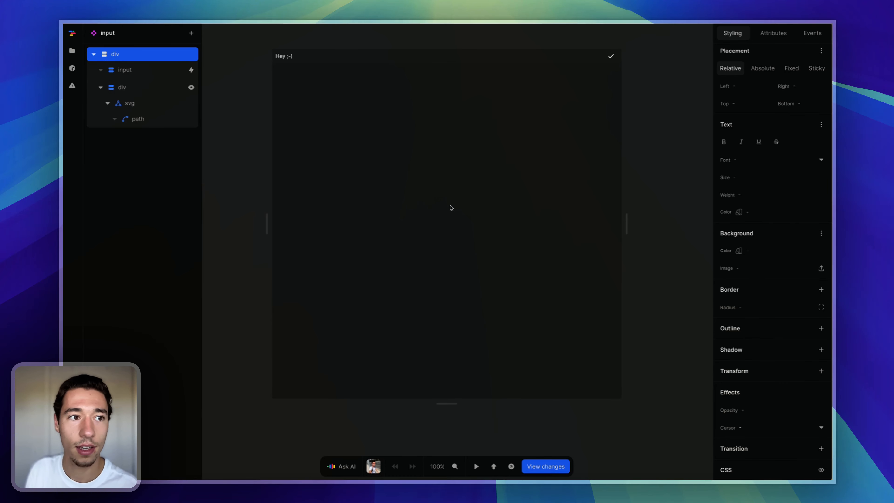
# - Open the HomePage and remove the grey-800 background color from the input component
pyautogui.click(72, 51)
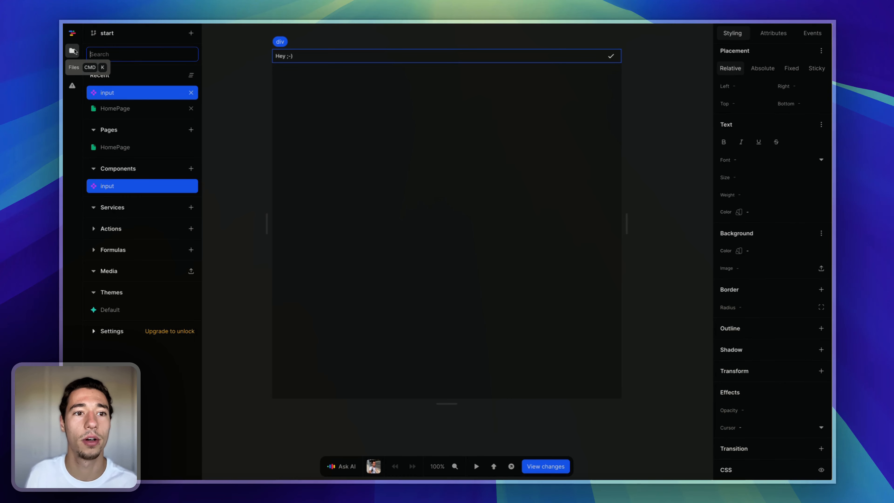
pyautogui.click(141, 109)
pyautogui.click(423, 218)
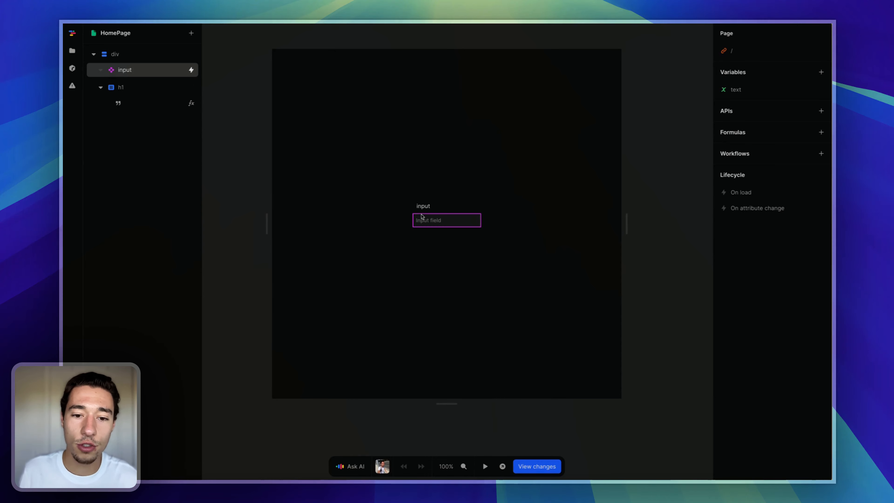
pyautogui.scroll(-5, 757, 253)
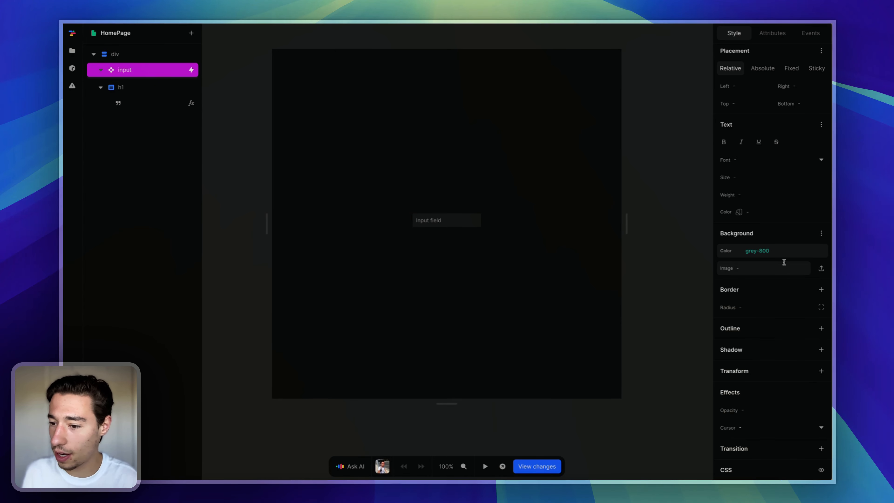
pyautogui.click(822, 251)
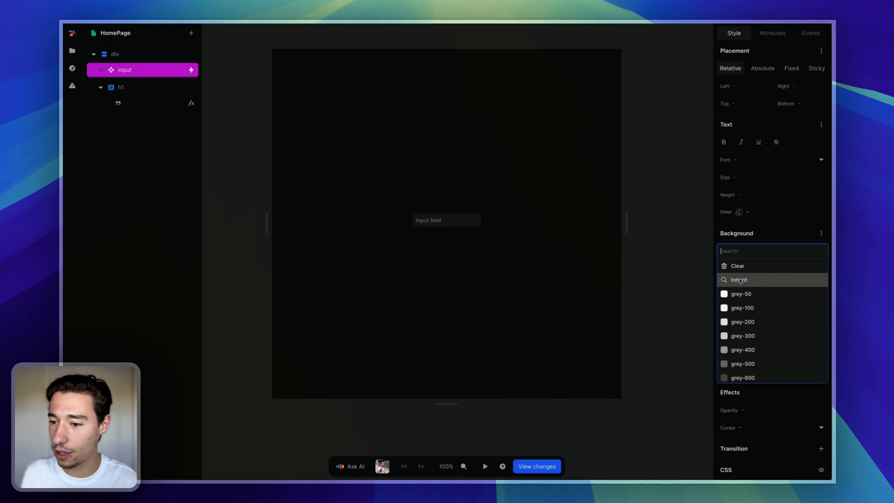
pyautogui.click(742, 280)
pyautogui.click(509, 270)
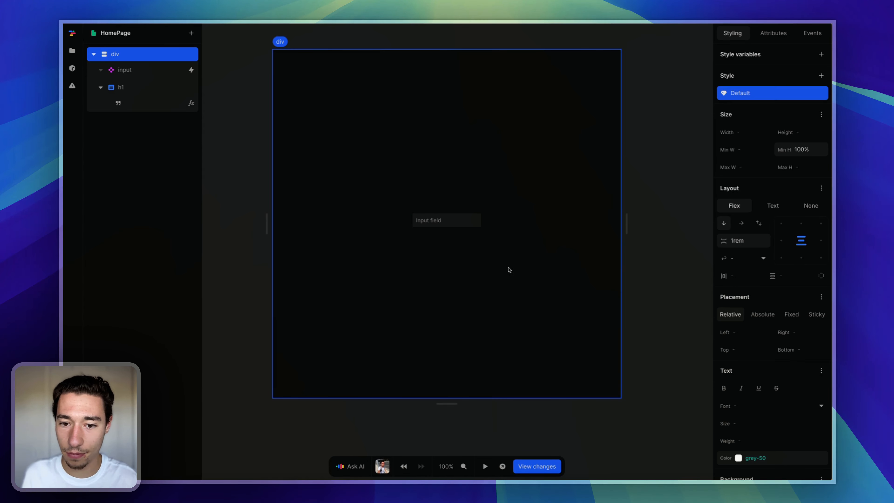
# - Set the background color of the input component on the HomePage to fully transparent #00000000
pyautogui.click(453, 221)
pyautogui.scroll(-5, 754, 245)
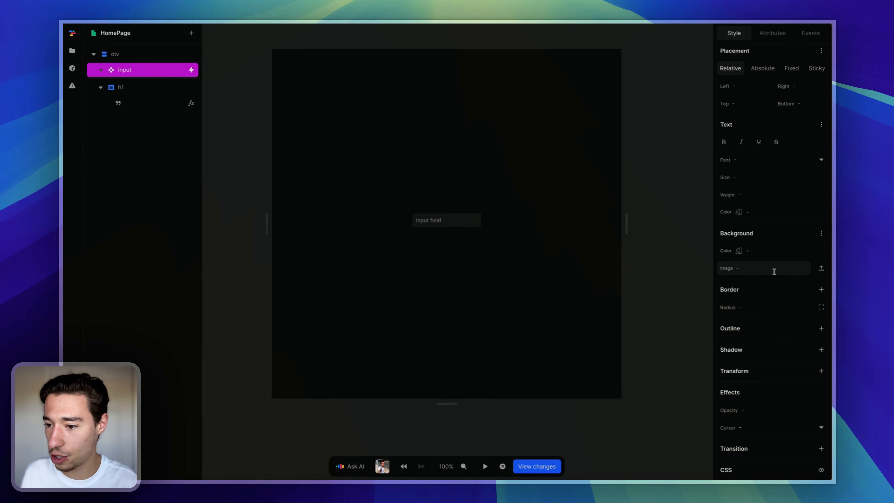
pyautogui.click(739, 250)
pyautogui.moveTo(747, 323); pyautogui.dragTo(667, 323)
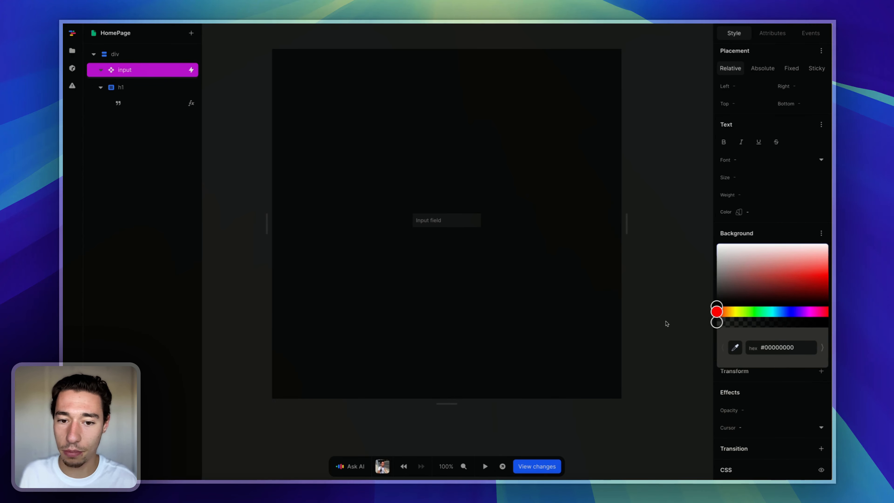
pyautogui.click(491, 298)
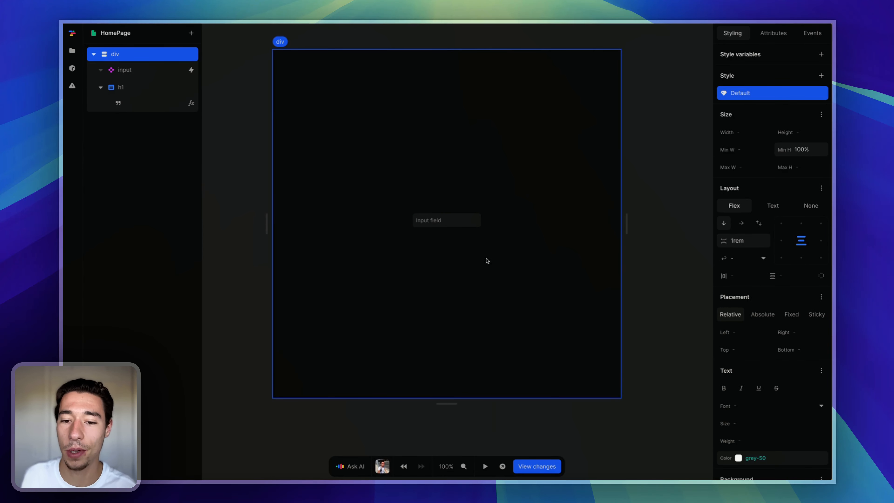
# - Test the page by entering text in the input field, shortening it to "fefe" and extending it to "fefedbhbb", and end the test
pyautogui.click(460, 223)
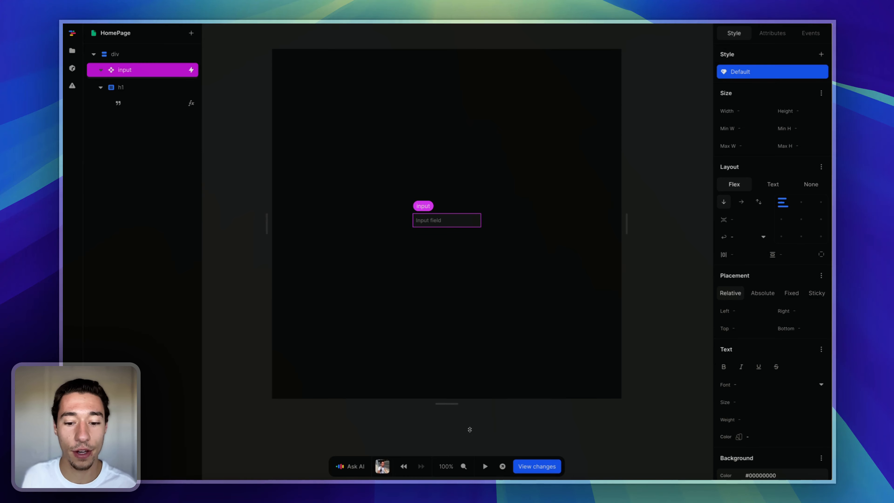
pyautogui.click(485, 466)
pyautogui.click(445, 222)
pyautogui.write('fefefevgege')
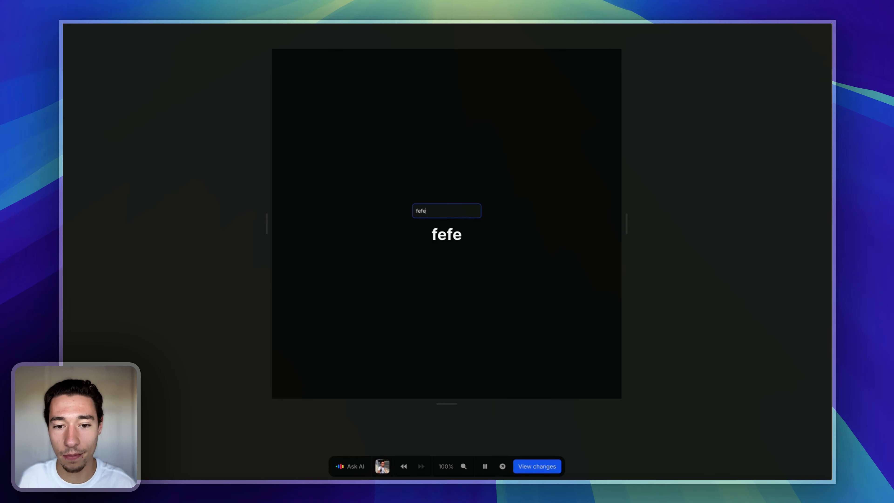
pyautogui.press('BackSpace')
pyautogui.press('BackSpace')
pyautogui.press('BackSpace')
pyautogui.press('BackSpace')
pyautogui.press('BackSpace')
pyautogui.press('BackSpace')
pyautogui.press('BackSpace')
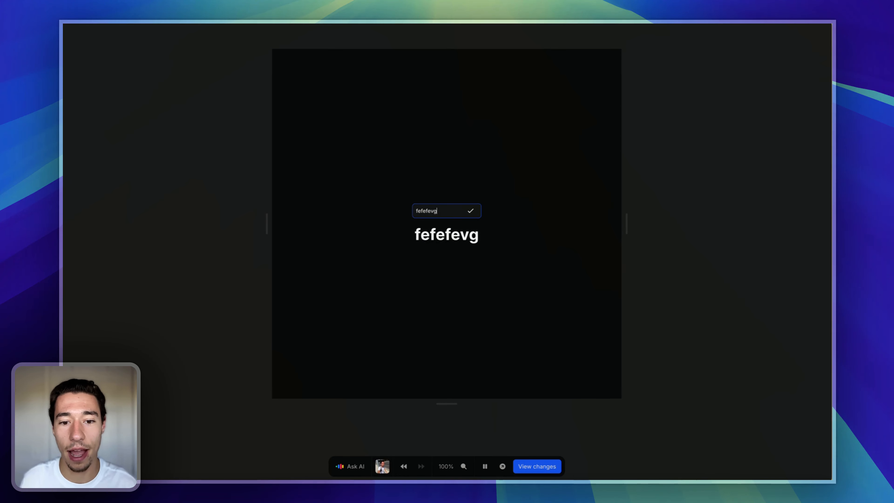
pyautogui.write('d')
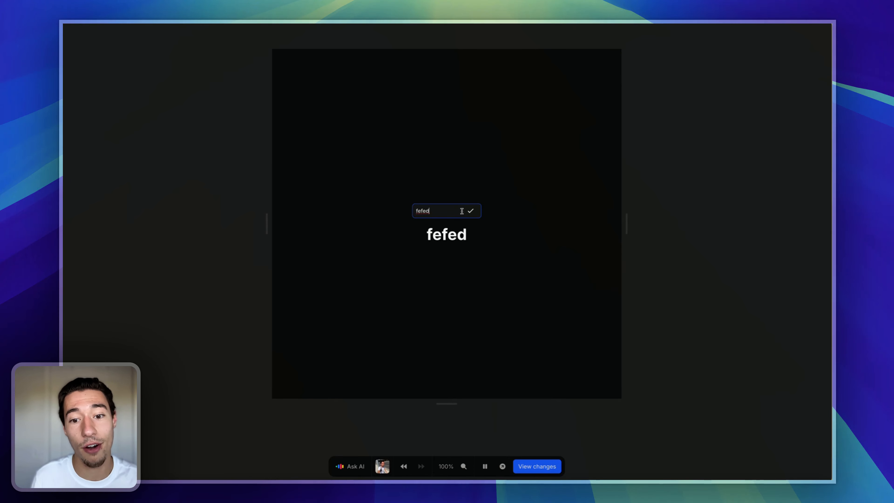
pyautogui.write('bhbb')
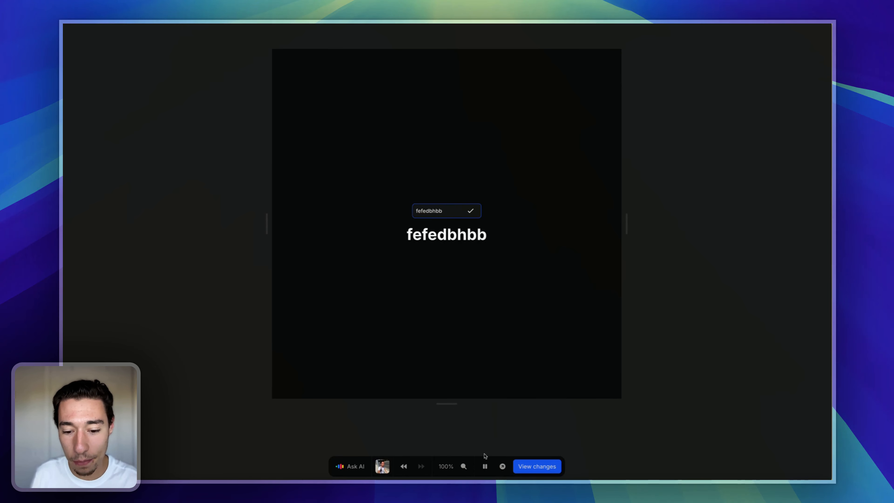
pyautogui.click(484, 465)
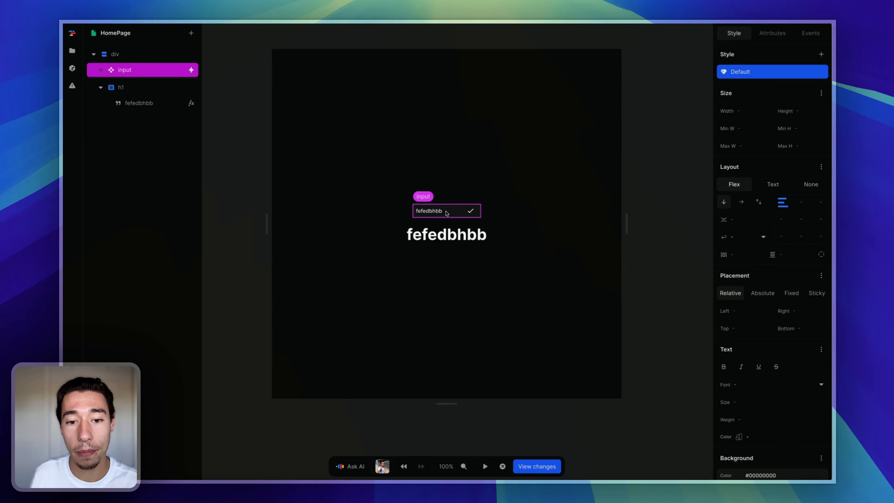
# - Review the input component's onInput event and the formula behind its Set: text value
pyautogui.click(824, 33)
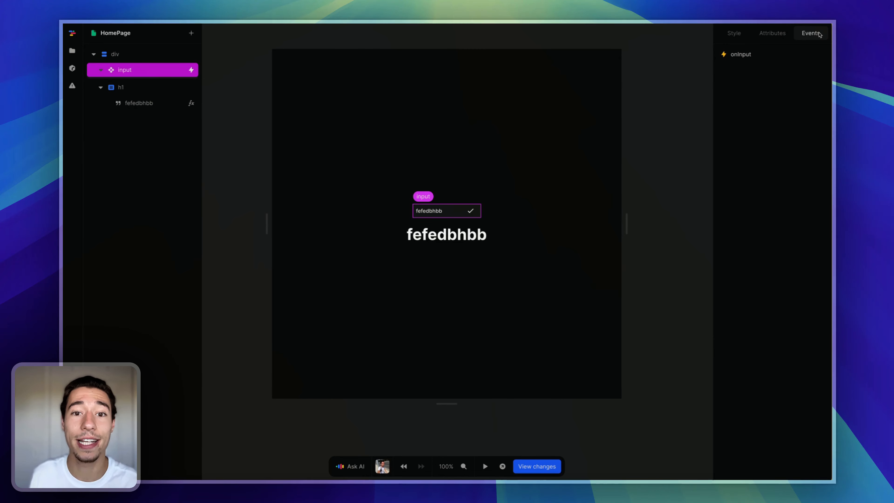
pyautogui.click(761, 57)
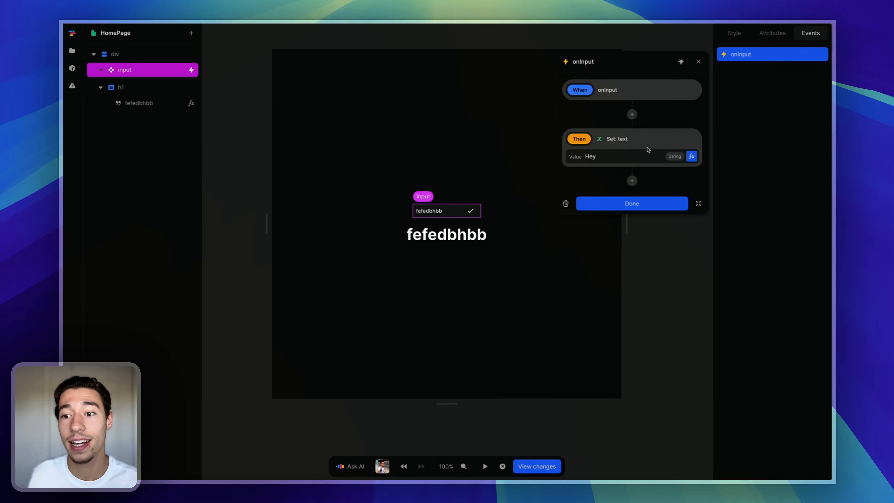
pyautogui.click(691, 156)
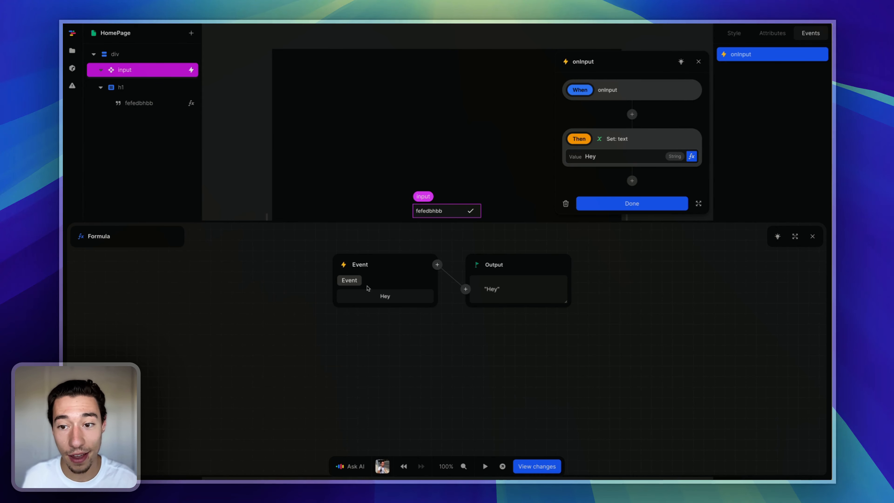
pyautogui.click(812, 236)
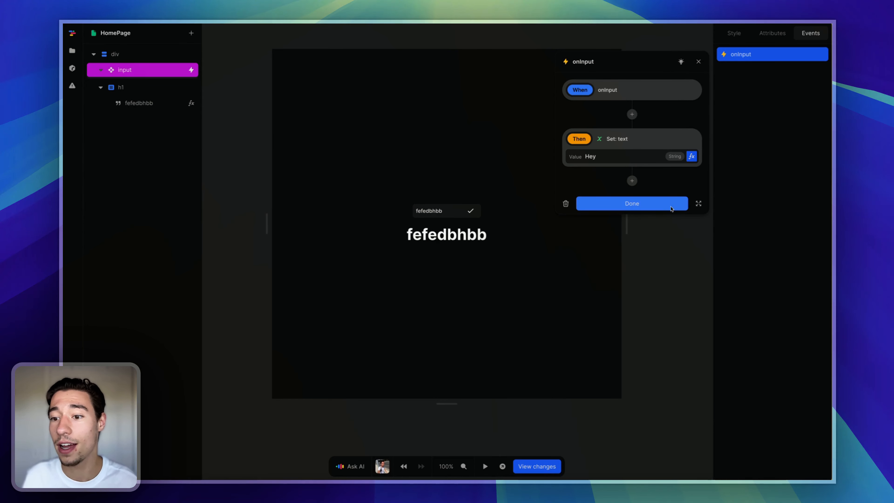
pyautogui.click(670, 208)
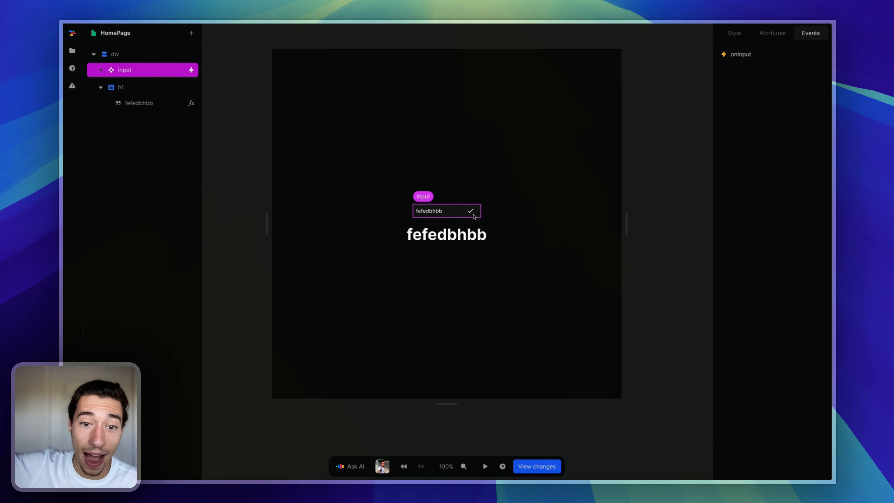
# - Inspect the formula bound to the input component's value attribute
pyautogui.click(776, 36)
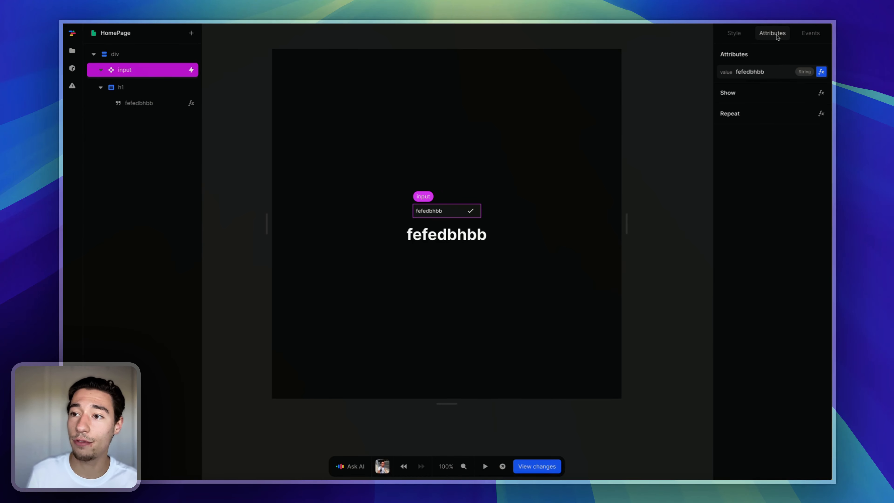
pyautogui.click(820, 71)
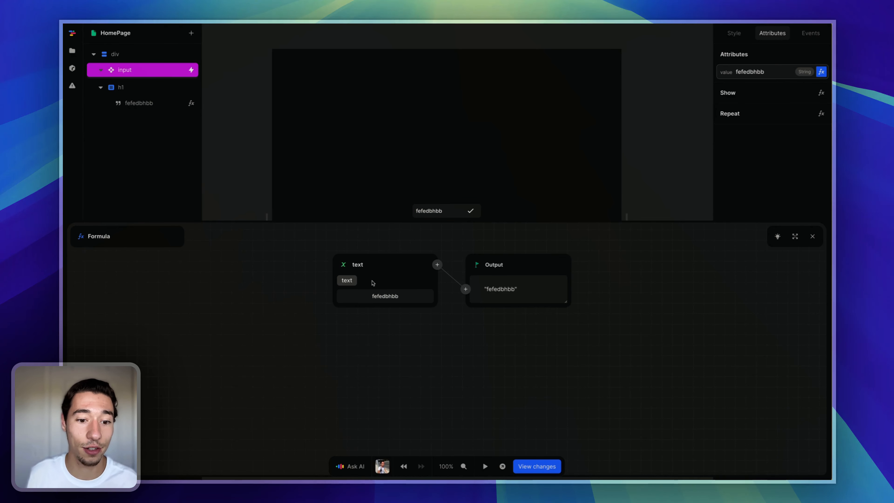
pyautogui.click(812, 236)
# - Set the initial value of the page's text variable to "Hey ;-)"
pyautogui.click(680, 145)
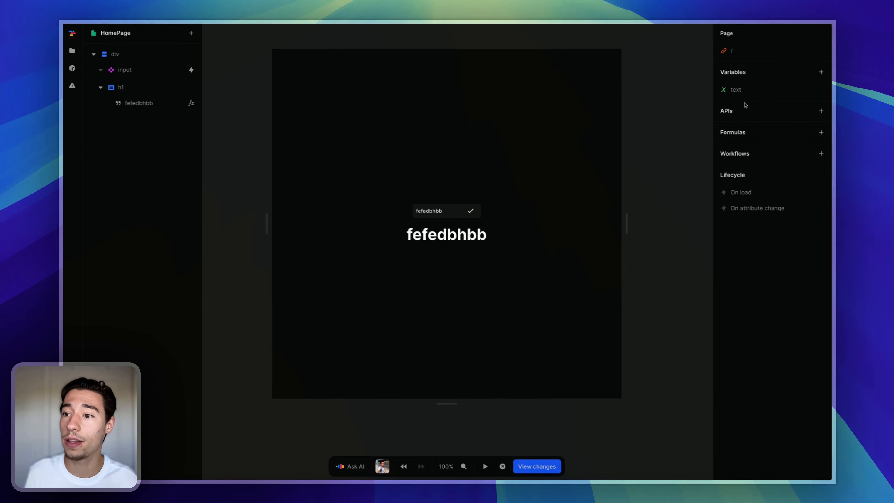
pyautogui.click(752, 93)
pyautogui.click(629, 170)
pyautogui.write('Hey ;-)')
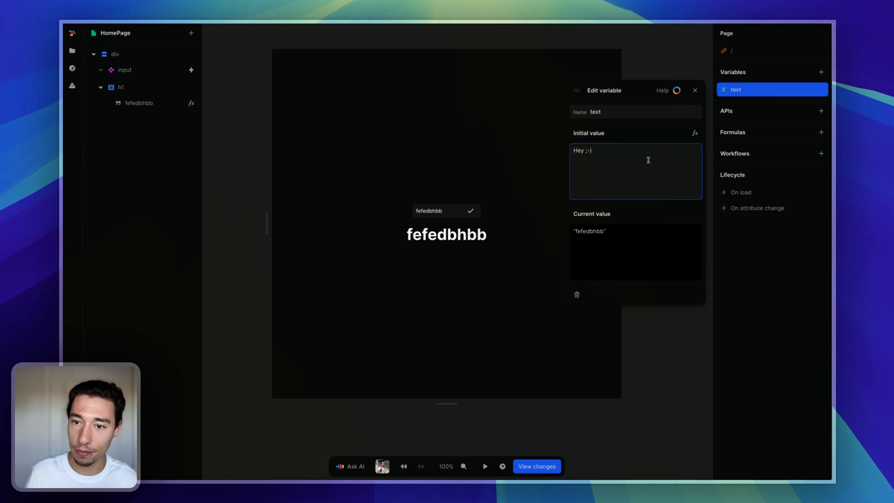
pyautogui.click(548, 186)
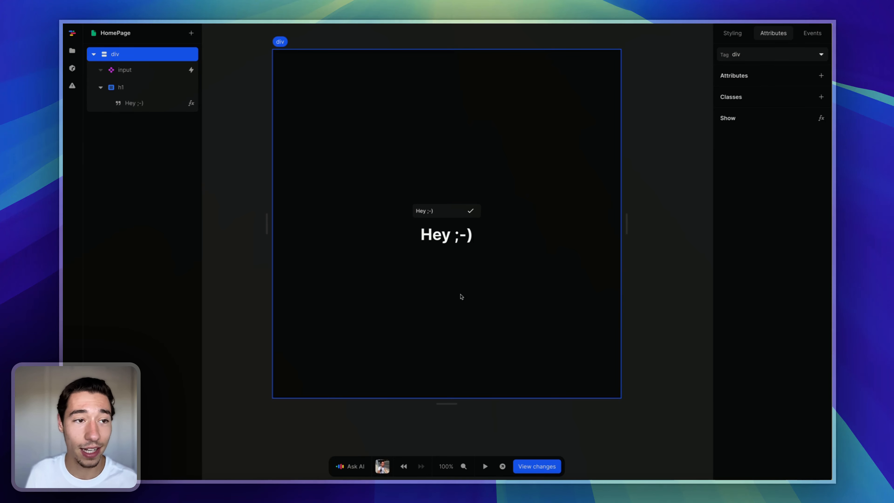
# - Add a Button element to the HomePage's root div, below the heading
pyautogui.click(191, 32)
pyautogui.write('bu')
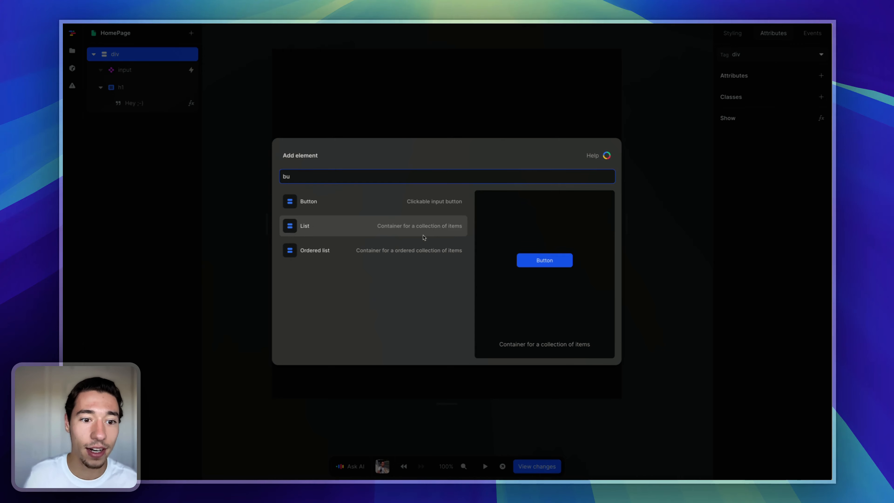
pyautogui.click(340, 207)
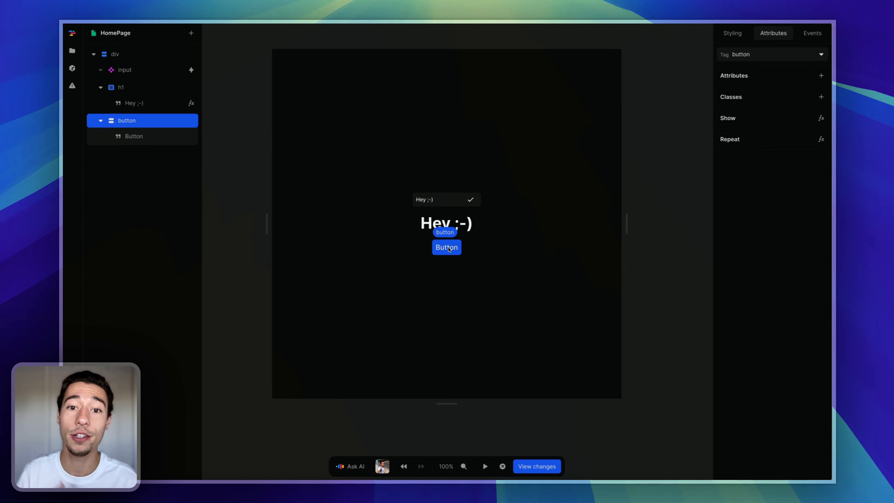
# - Replace the new button's label with "Change"
pyautogui.scroll(3, 682, 174)
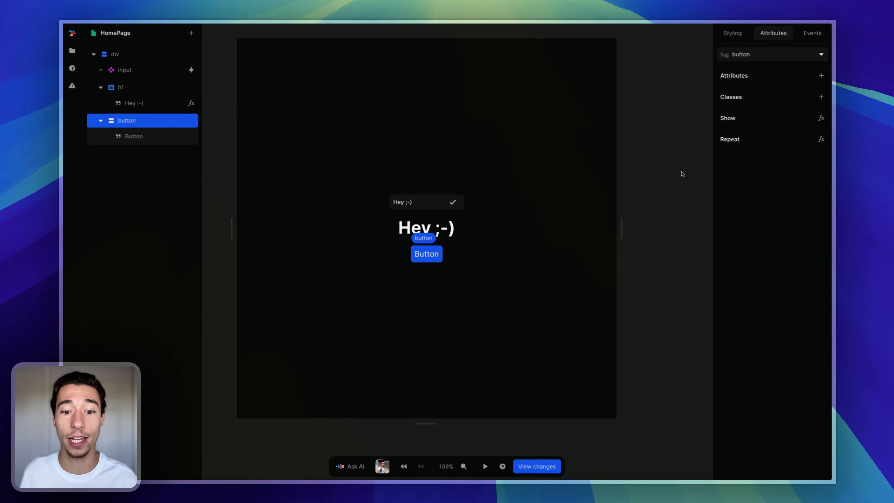
pyautogui.doubleClick(449, 262)
pyautogui.write('C')
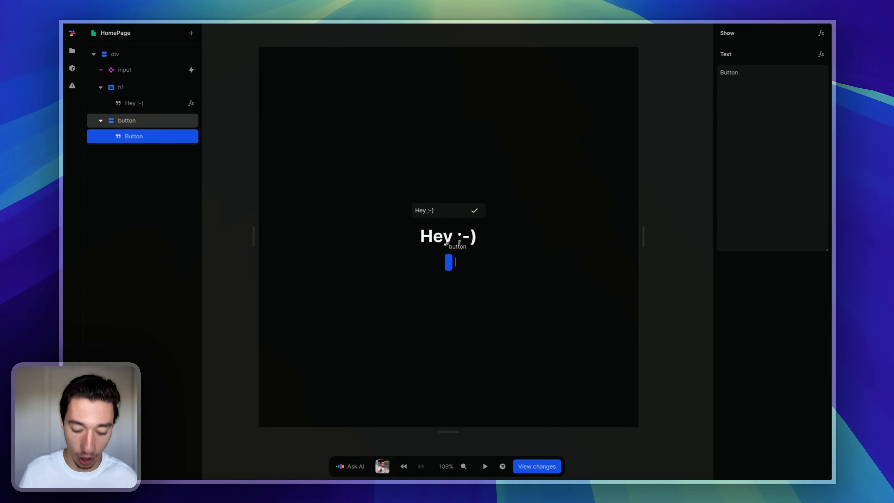
pyautogui.write('Hange')
pyautogui.press('BackSpace')
pyautogui.press('BackSpace')
pyautogui.press('BackSpace')
pyautogui.press('BackSpace')
pyautogui.press('BackSpace')
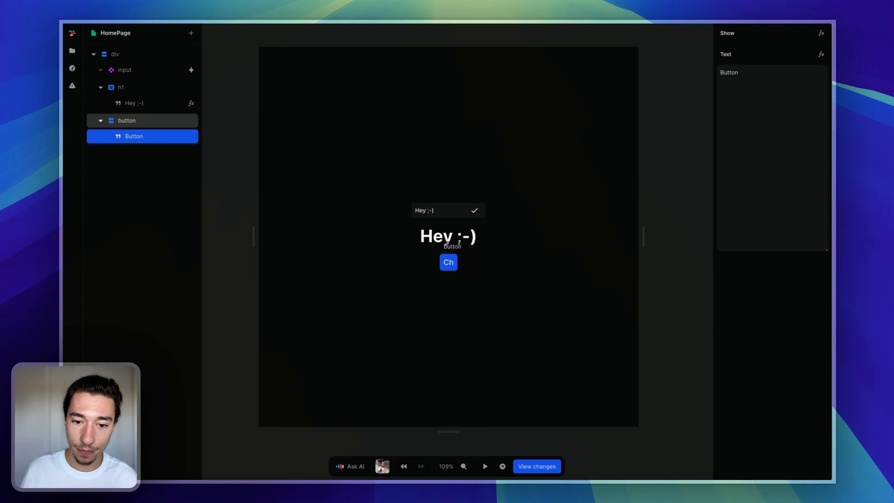
pyautogui.write('hange')
pyautogui.click(469, 285)
# - Give the Change button a click event with a Set: text action
pyautogui.click(448, 263)
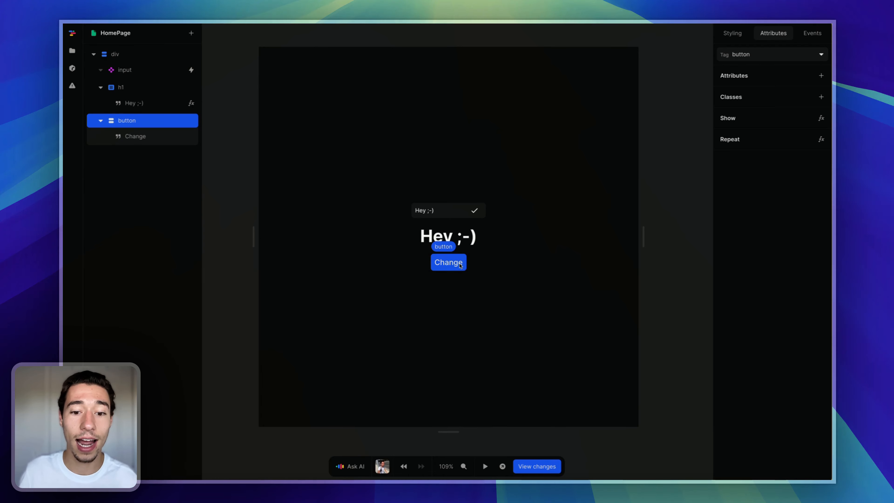
pyautogui.click(810, 33)
pyautogui.click(771, 70)
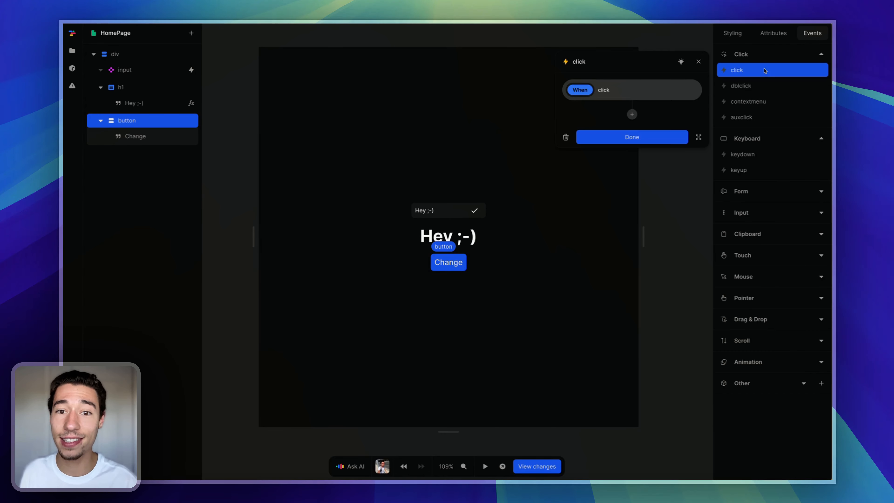
pyautogui.click(632, 114)
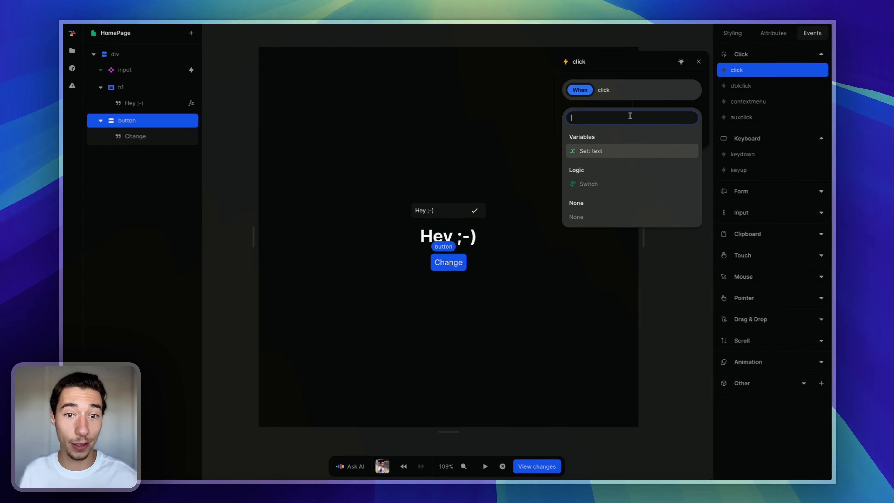
pyautogui.click(620, 155)
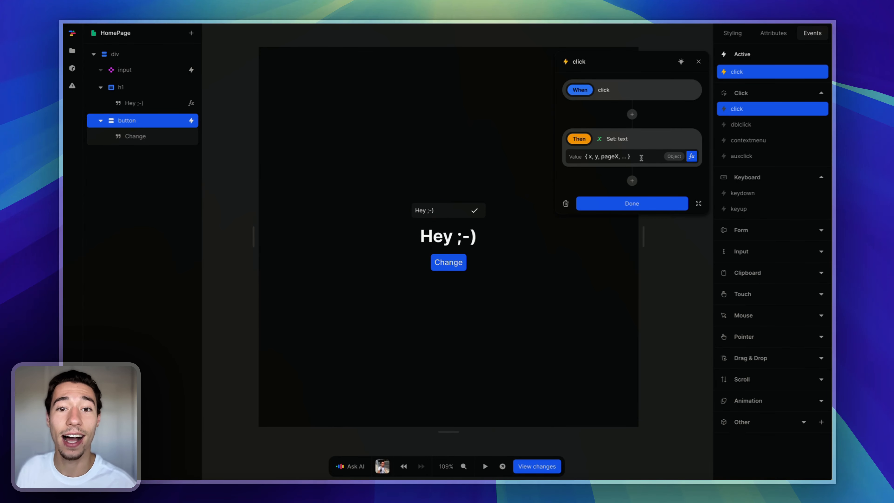
# - Set the Set: text action's value in the Change button's click event to "Join NCPC!" and finish editing the event
pyautogui.click(691, 156)
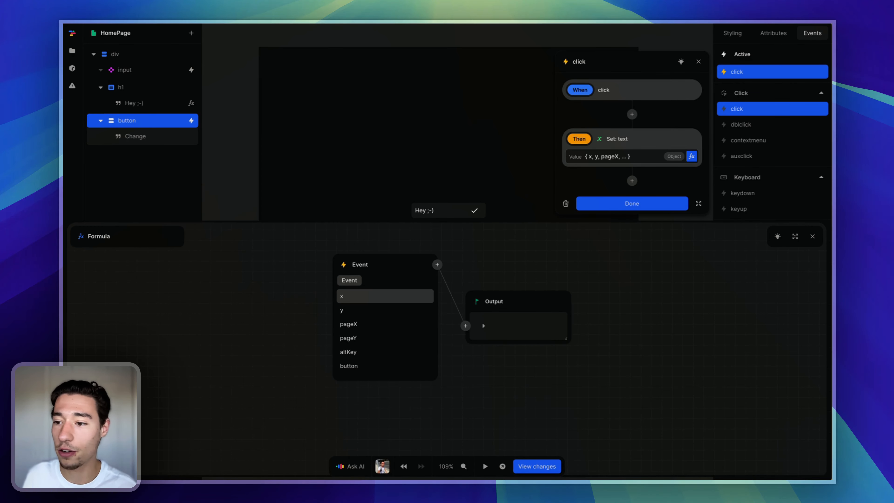
pyautogui.click(812, 236)
pyautogui.click(634, 155)
pyautogui.press('BackSpace')
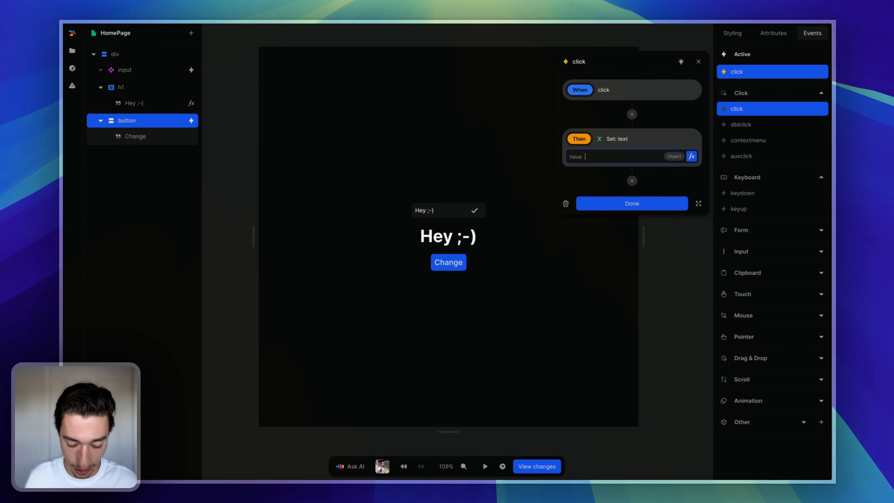
pyautogui.write('Join')
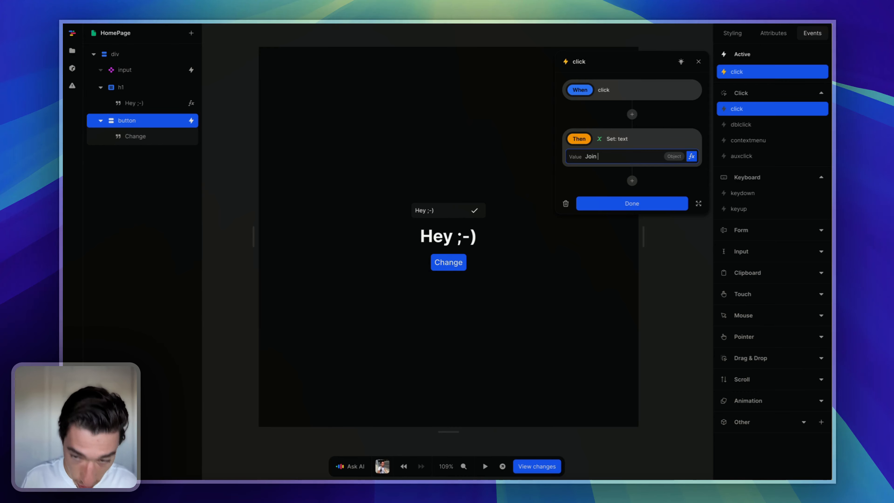
pyautogui.write(' NCPC')
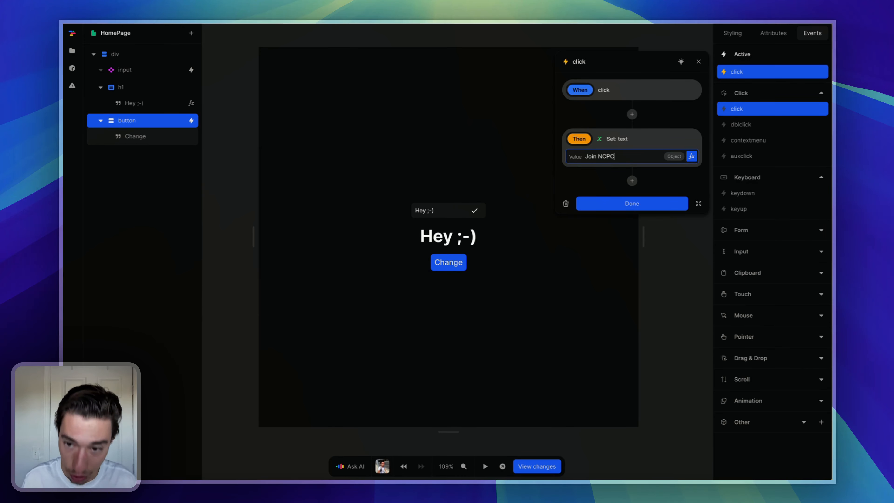
pyautogui.write('!')
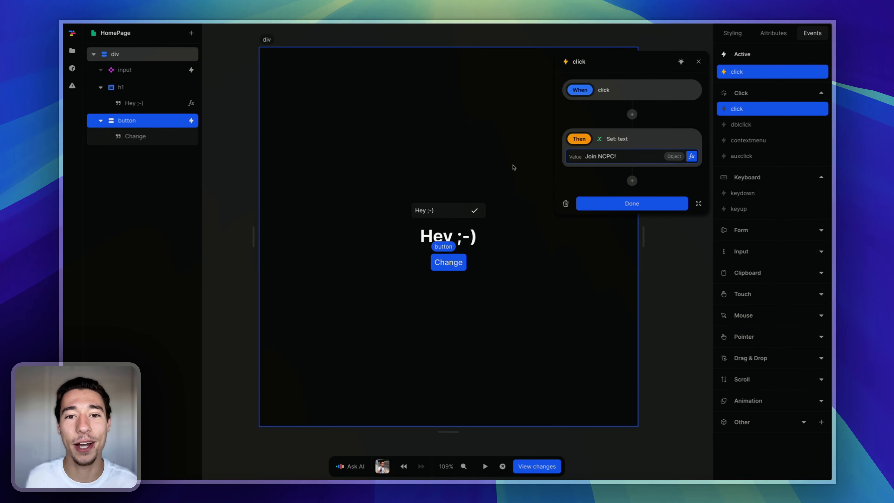
pyautogui.click(584, 170)
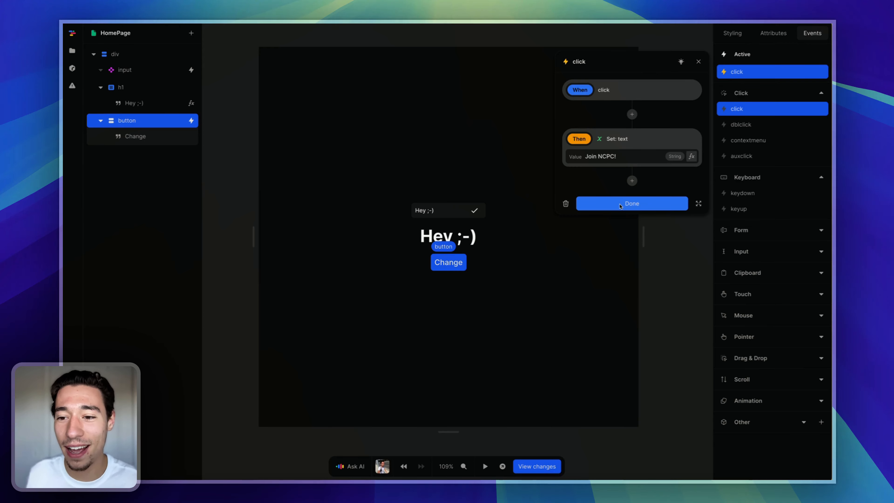
pyautogui.click(620, 204)
# - Check the HomePage in preview mode and examine the page's text variable
pyautogui.click(485, 467)
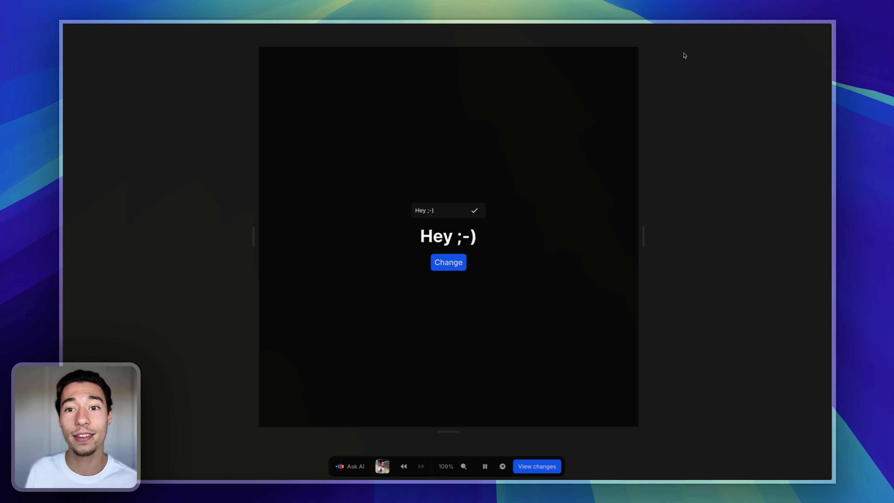
pyautogui.click(485, 466)
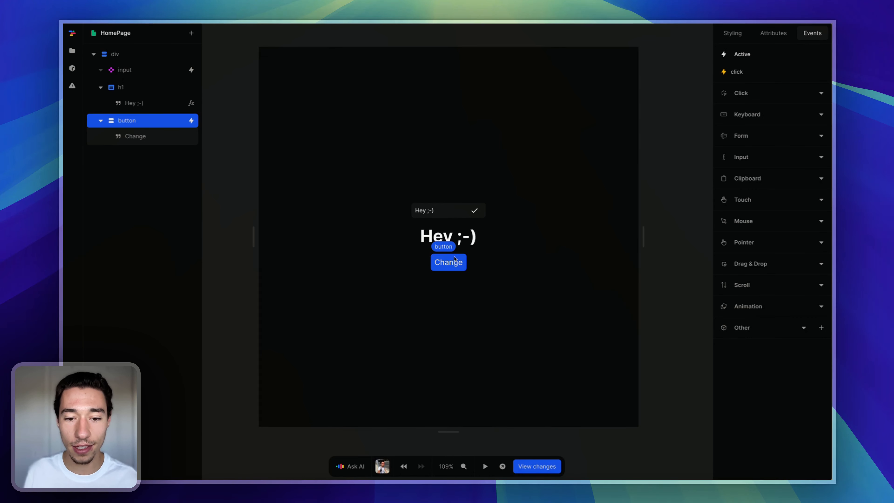
pyautogui.click(668, 117)
pyautogui.click(739, 89)
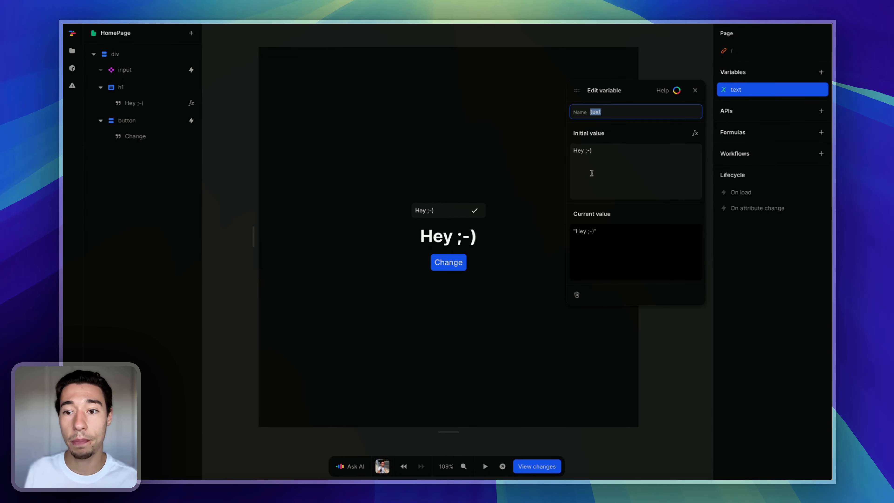
pyautogui.click(762, 88)
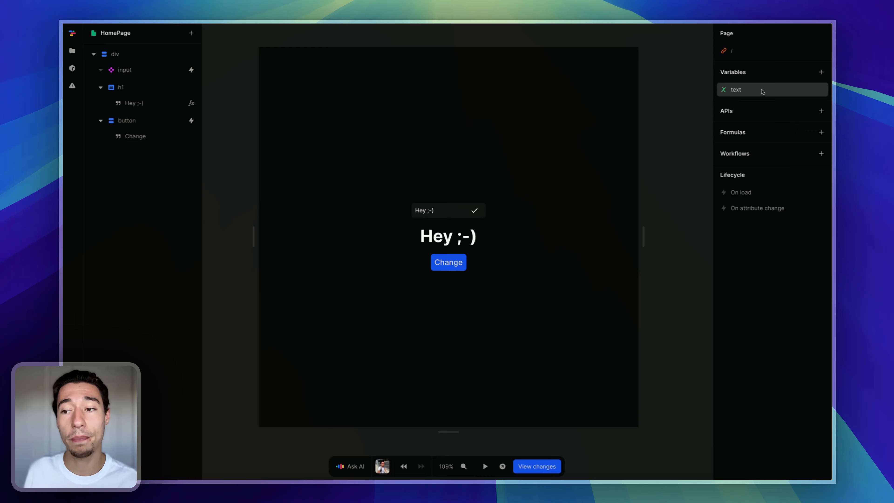
pyautogui.click(738, 90)
# - Inspect the formula bound to the value attribute of the input component on the HomePage
pyautogui.click(460, 212)
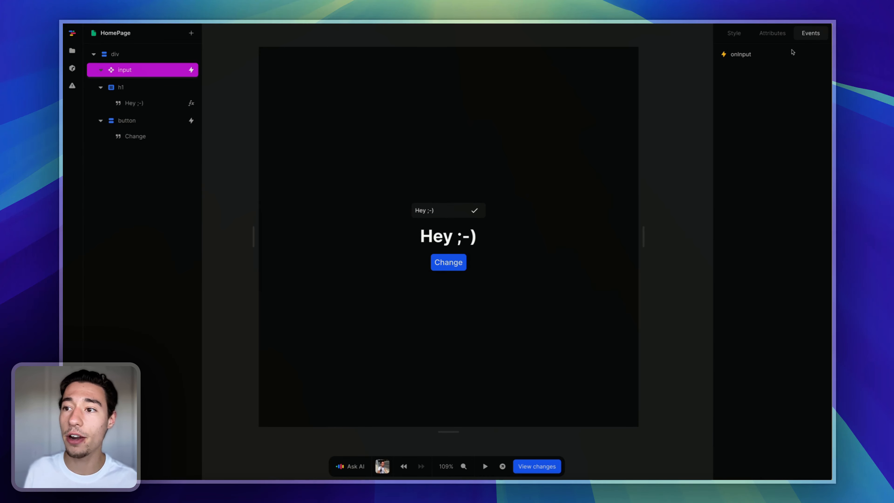
pyautogui.click(782, 34)
pyautogui.click(745, 72)
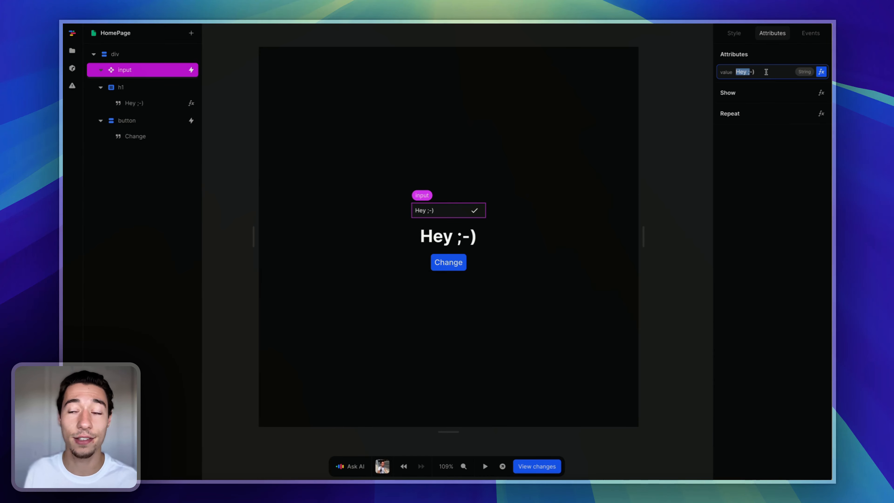
pyautogui.click(822, 72)
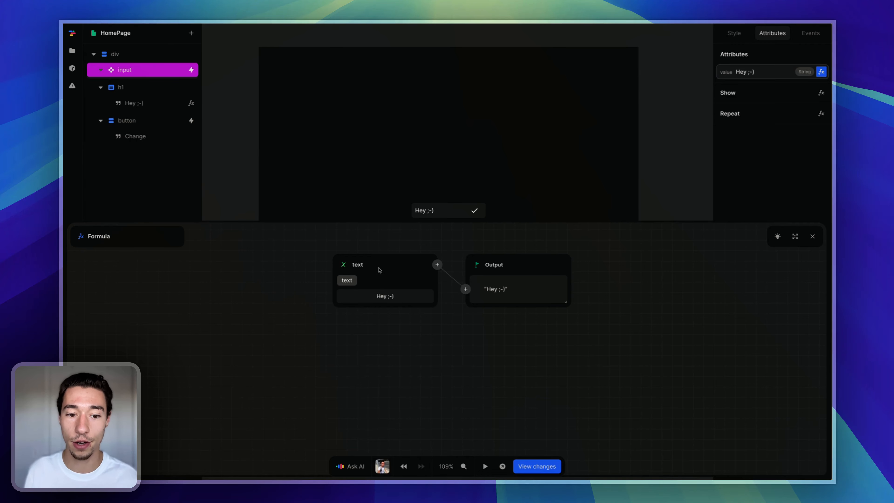
pyautogui.click(812, 236)
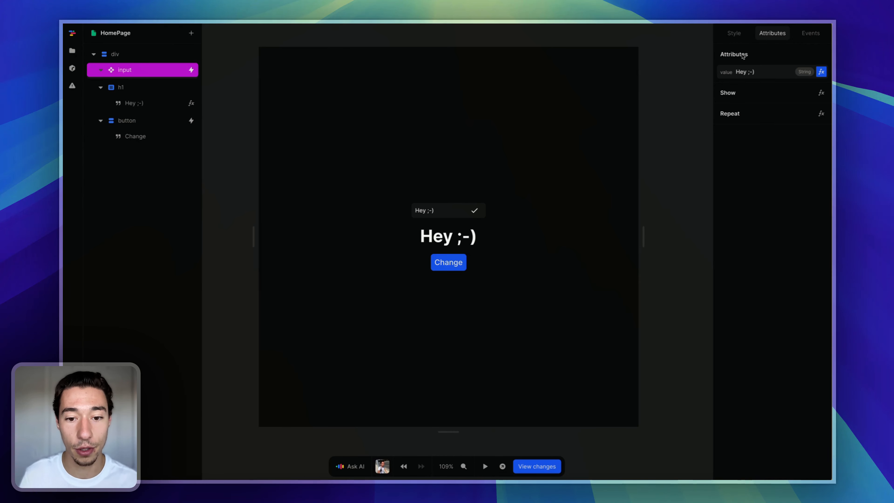
# - Open the input component and examine its value variable and the formula in its On attribute change action
pyautogui.doubleClick(449, 209)
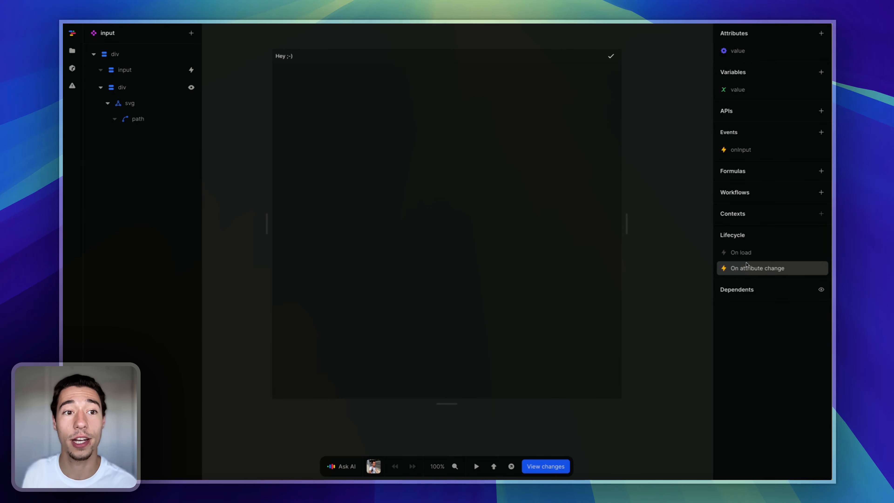
pyautogui.click(756, 268)
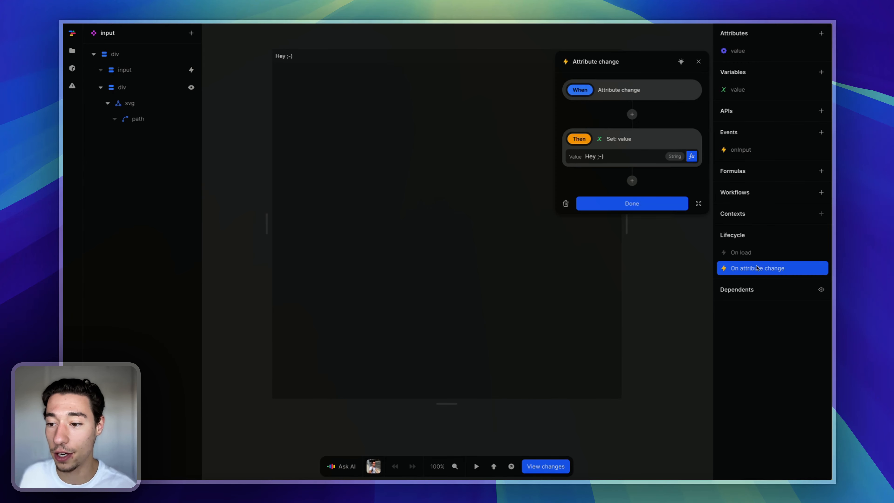
pyautogui.click(661, 144)
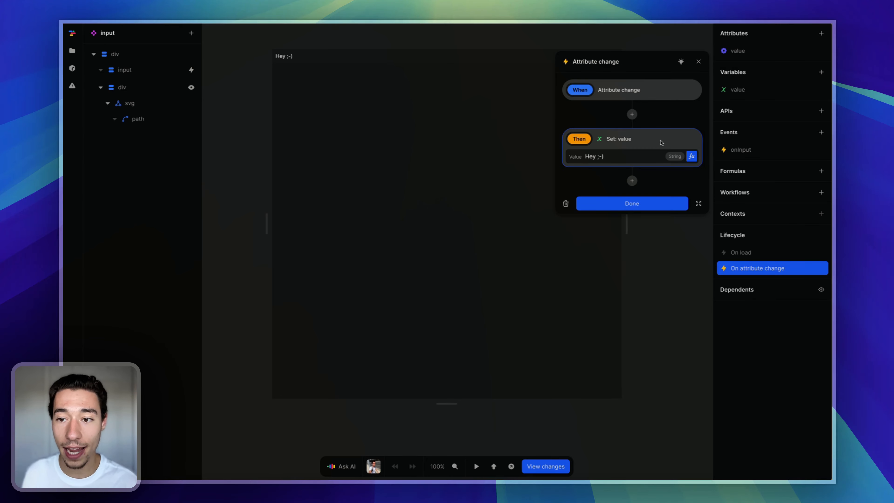
pyautogui.click(738, 89)
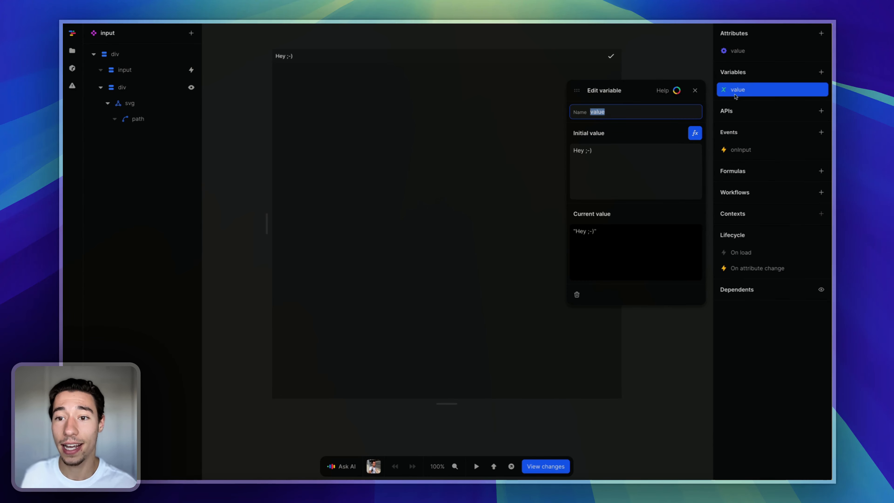
pyautogui.click(694, 91)
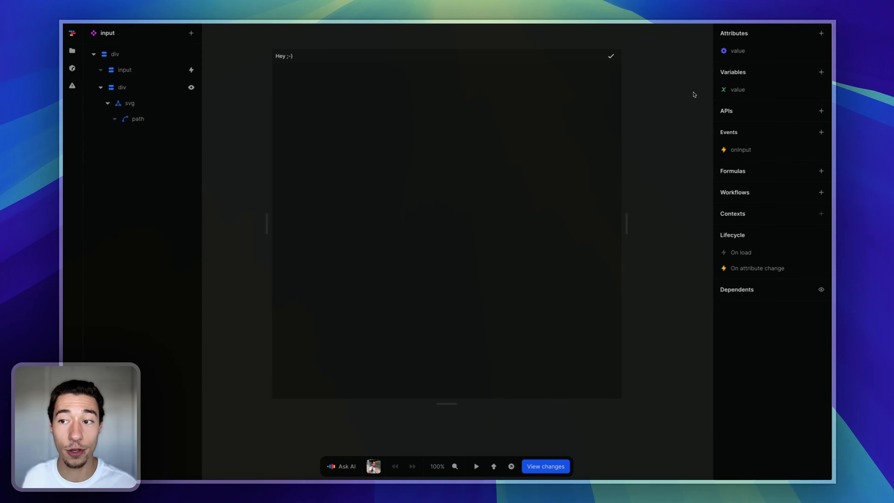
pyautogui.click(757, 268)
pyautogui.click(691, 156)
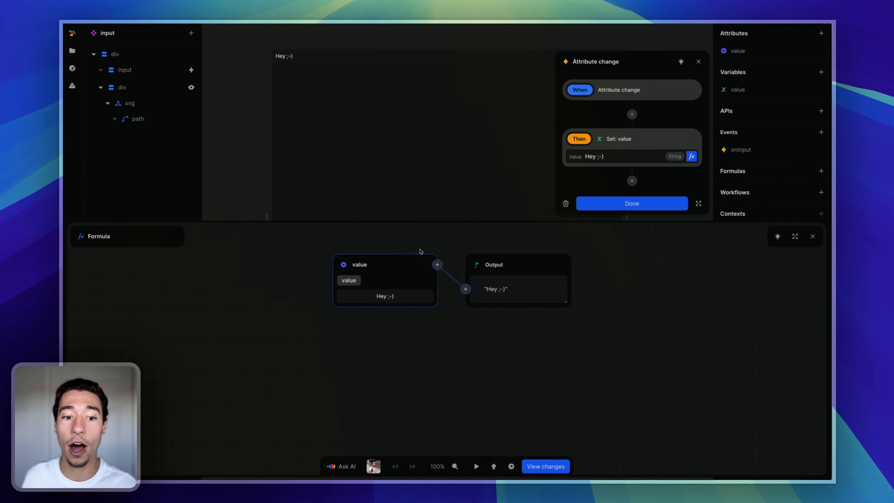
pyautogui.click(812, 236)
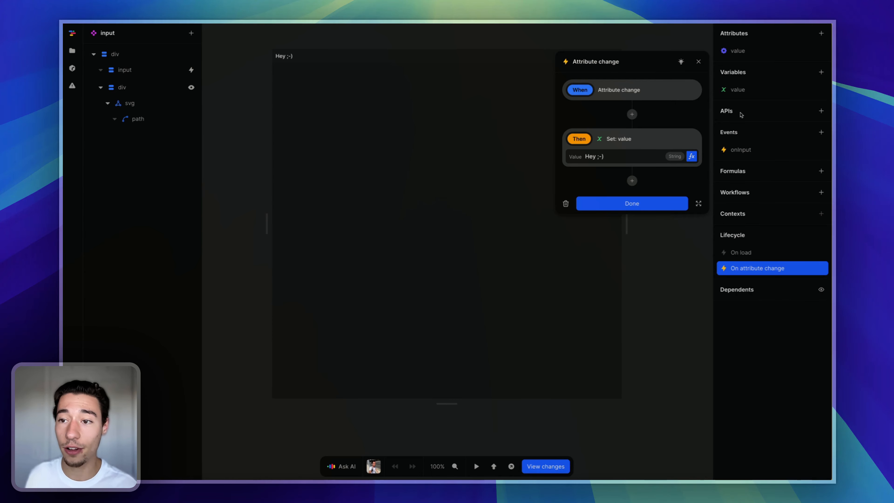
# - Review the component's value attribute and value variable, plus the value formula of its inner input element
pyautogui.click(770, 53)
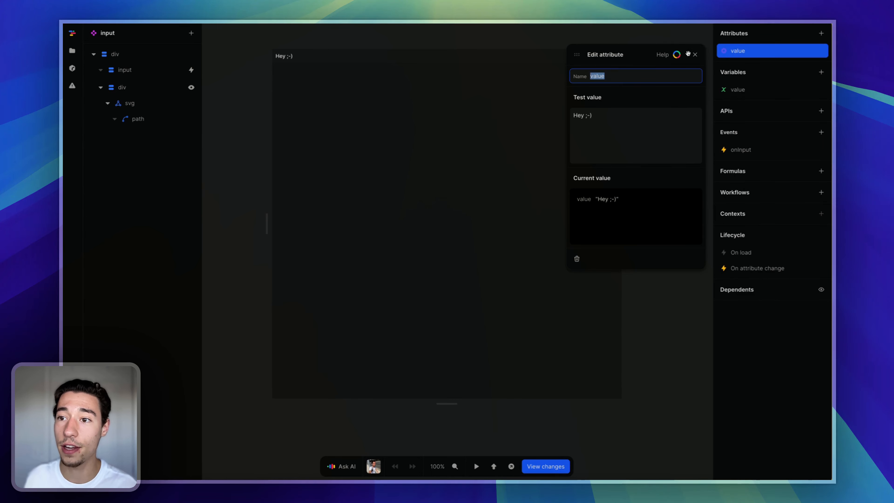
pyautogui.click(695, 55)
pyautogui.click(770, 89)
pyautogui.click(693, 91)
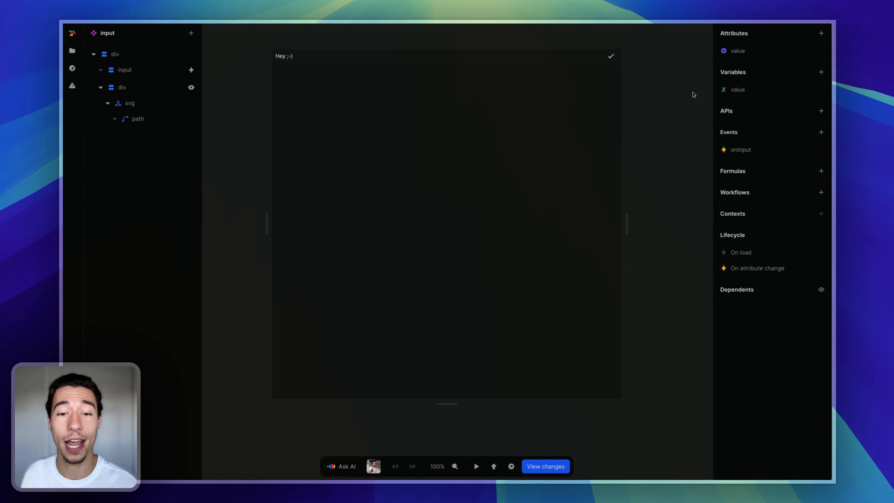
pyautogui.click(354, 57)
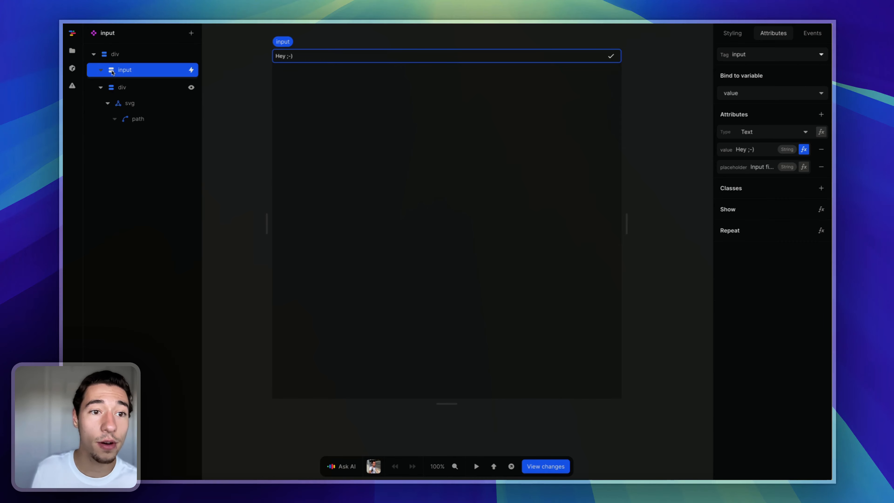
pyautogui.click(803, 149)
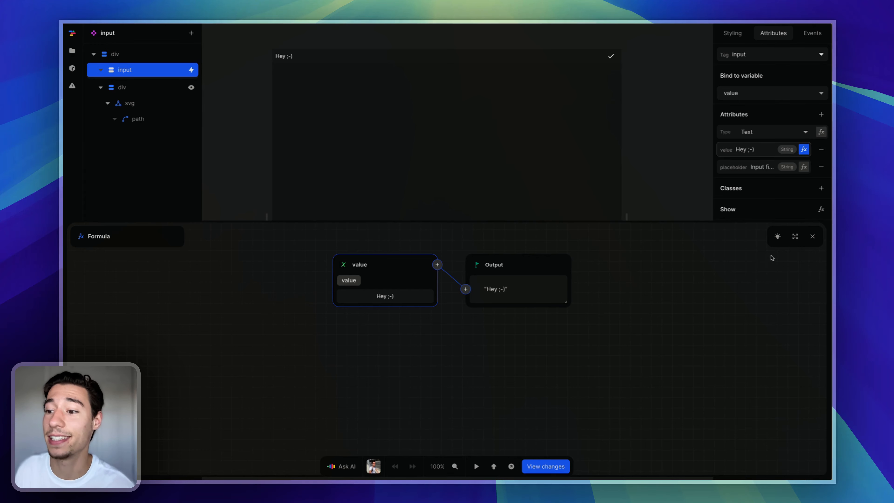
pyautogui.click(810, 238)
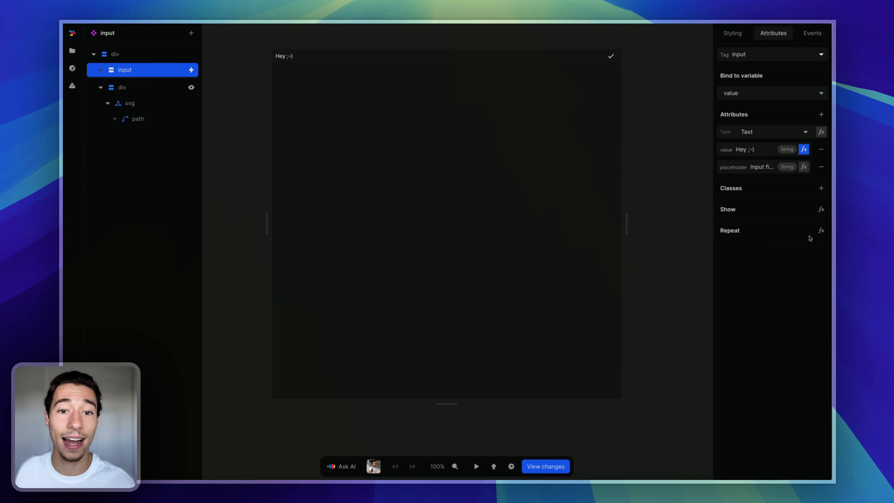
# - Return to the HomePage and test the Change button in preview mode
pyautogui.click(73, 50)
pyautogui.click(149, 112)
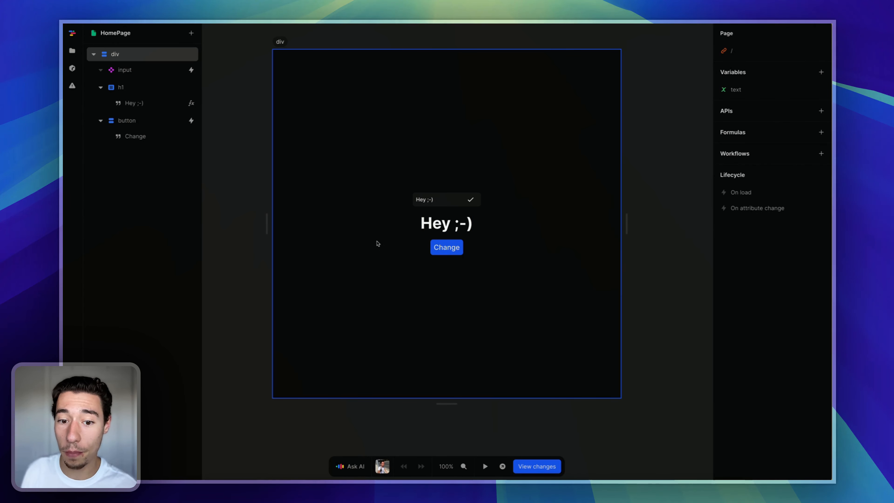
pyautogui.click(485, 466)
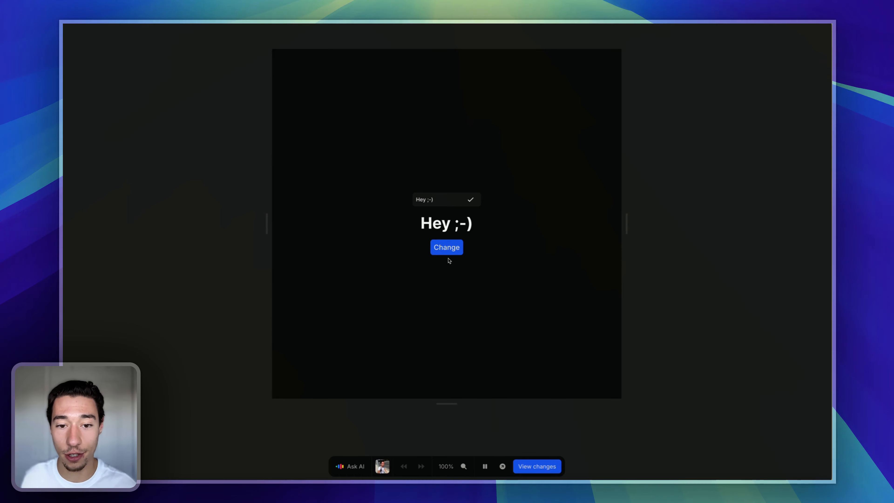
pyautogui.click(449, 251)
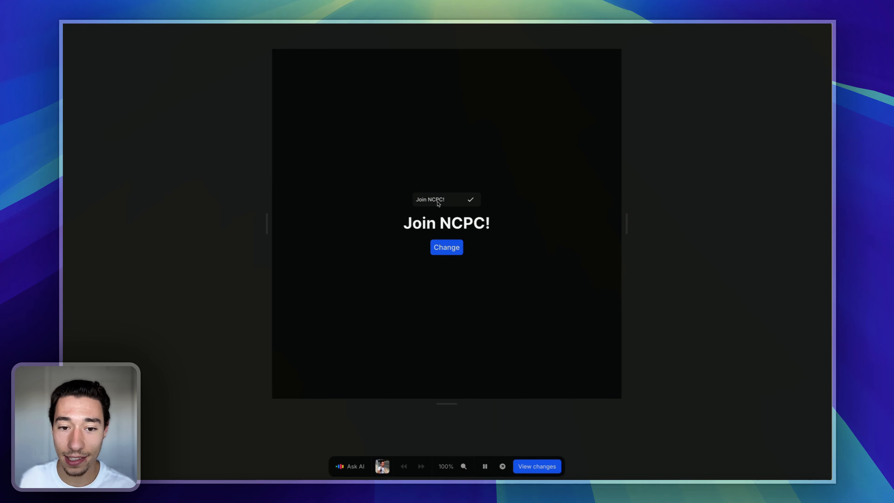
pyautogui.click(485, 466)
pyautogui.click(485, 466)
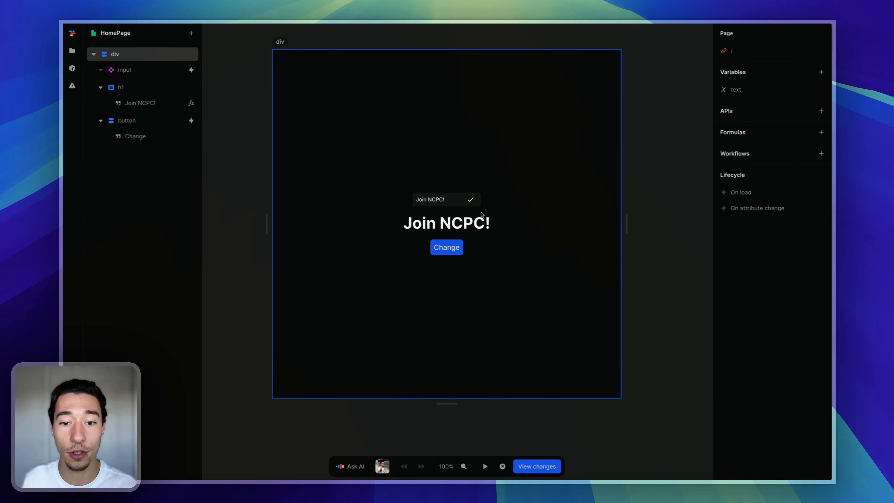
# - Examine the input component's onInput event on the HomePage and the formula supplying its Set: text action
pyautogui.click(433, 199)
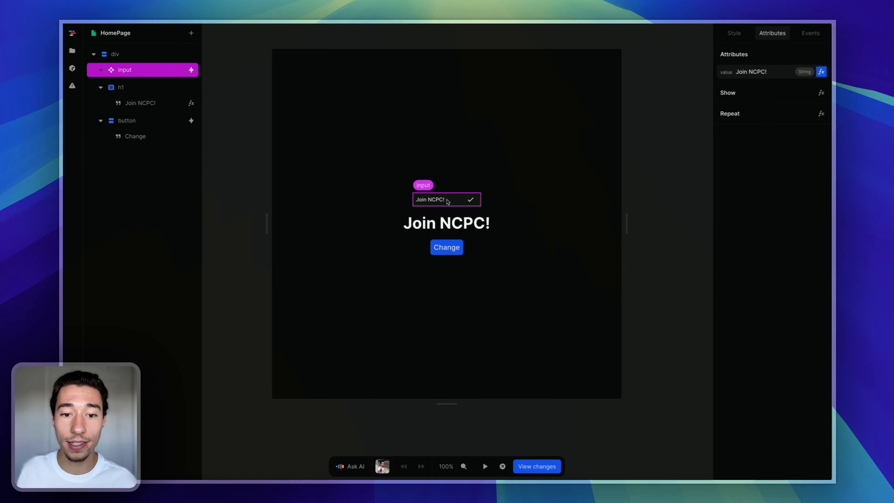
pyautogui.click(811, 33)
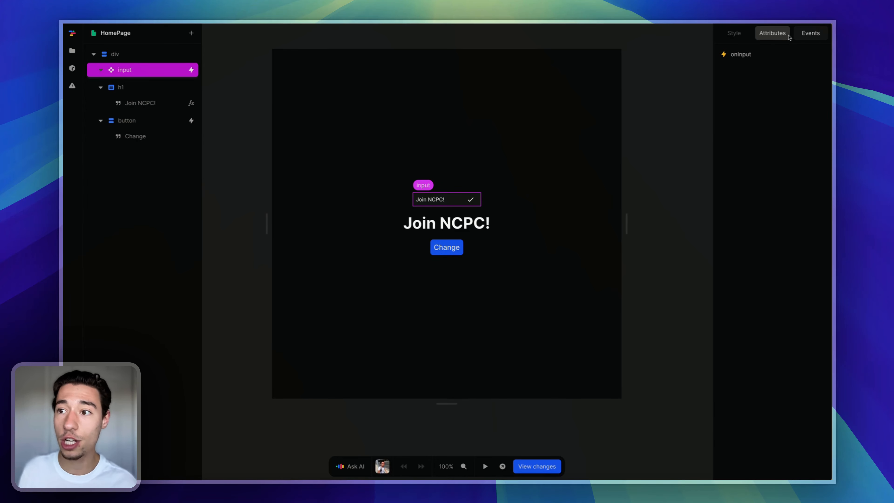
pyautogui.click(772, 33)
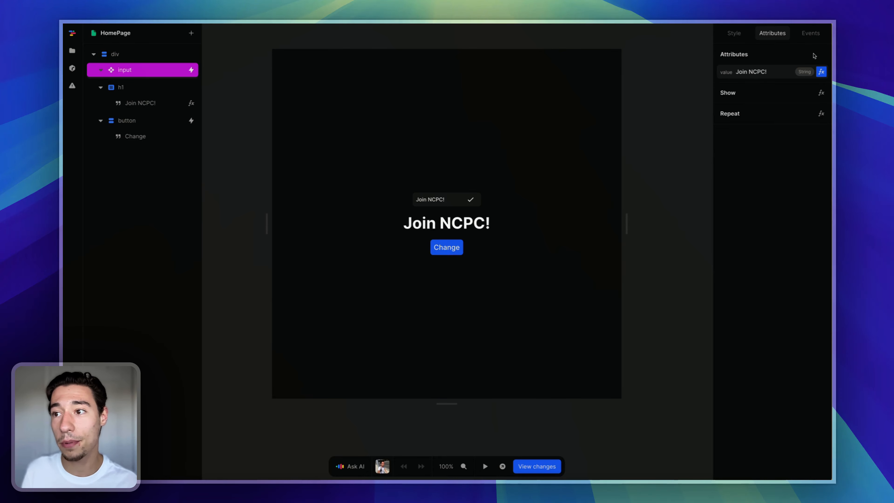
pyautogui.click(810, 32)
pyautogui.click(739, 57)
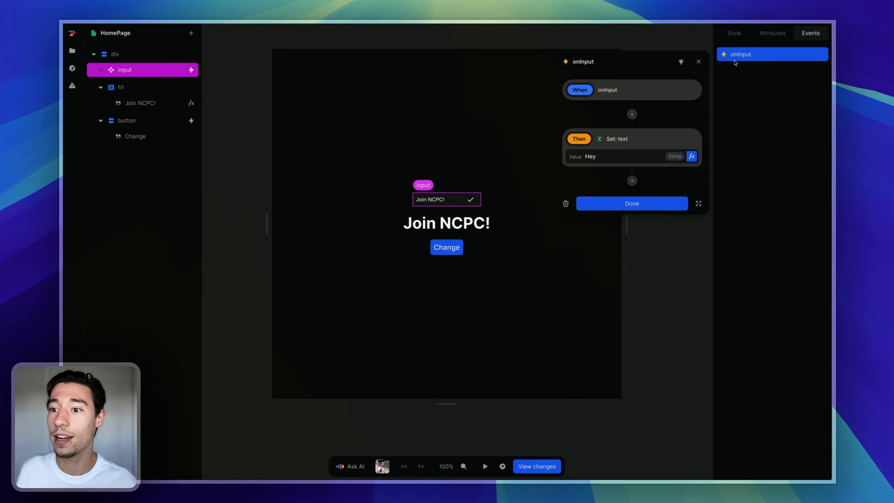
pyautogui.click(692, 157)
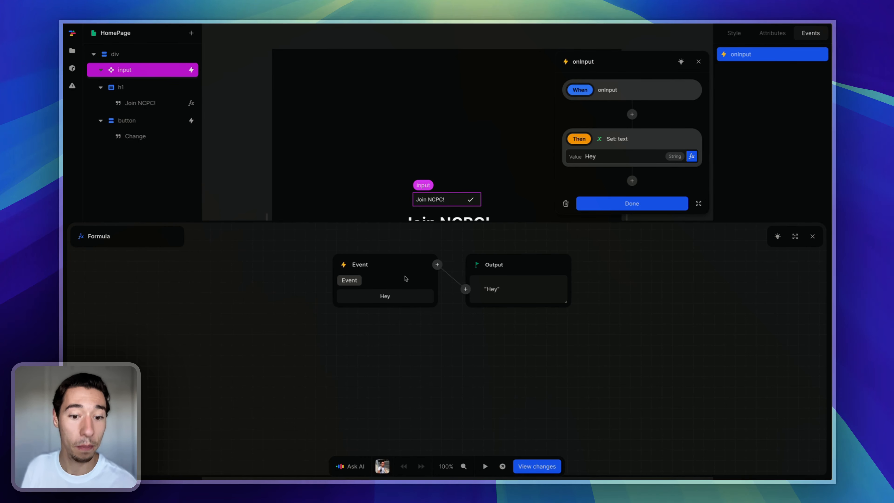
# - Examine the formula supplying the h1 heading's text and the HomePage's text variable, then reselect the input component
pyautogui.click(813, 237)
pyautogui.click(497, 225)
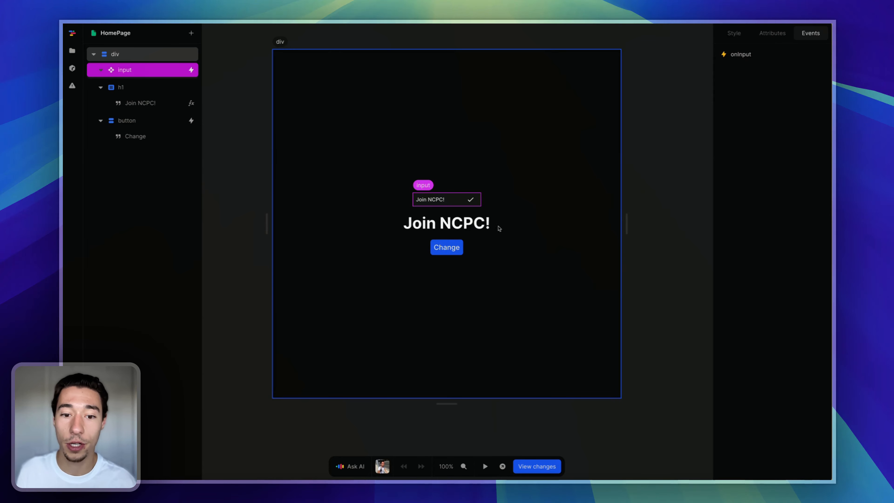
pyautogui.click(475, 227)
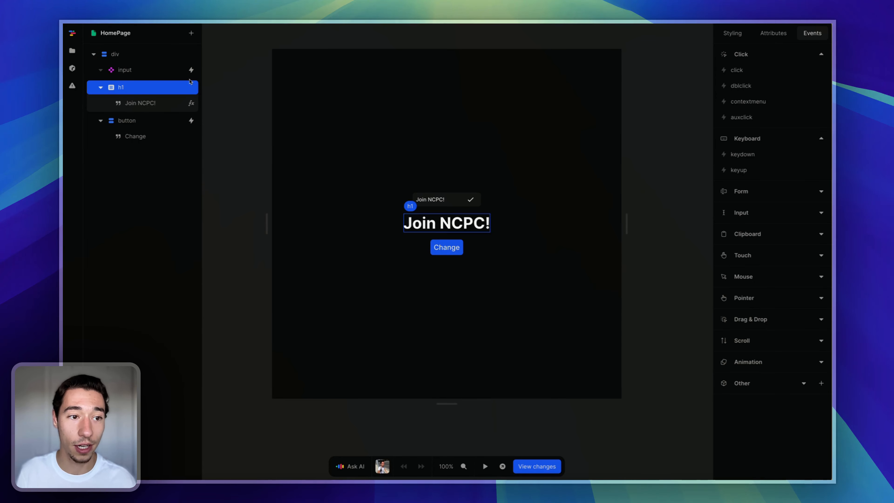
pyautogui.click(191, 103)
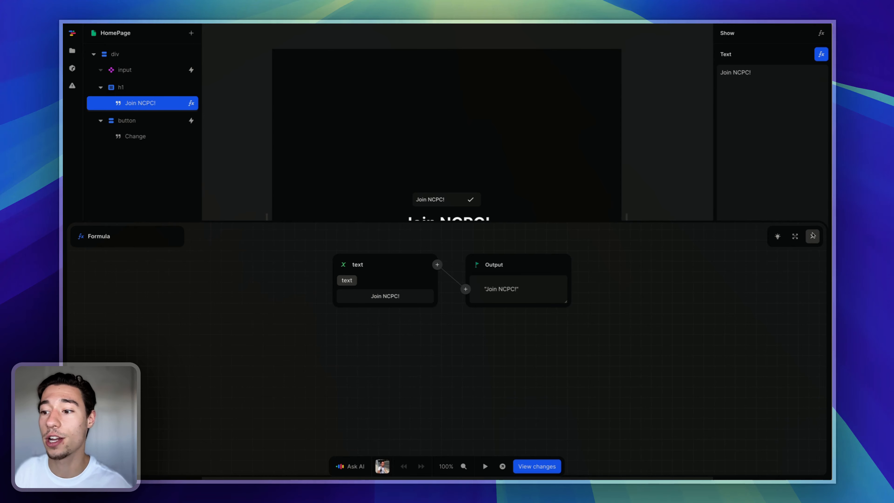
pyautogui.click(812, 237)
pyautogui.click(449, 199)
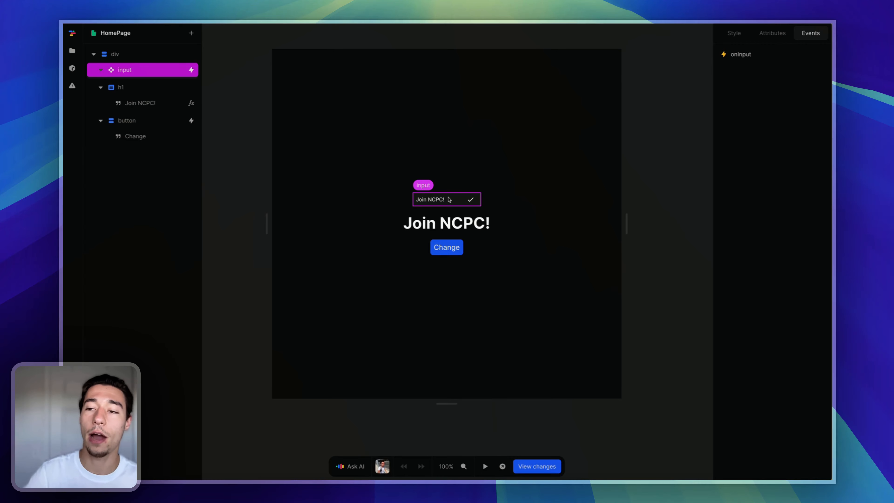
pyautogui.click(664, 107)
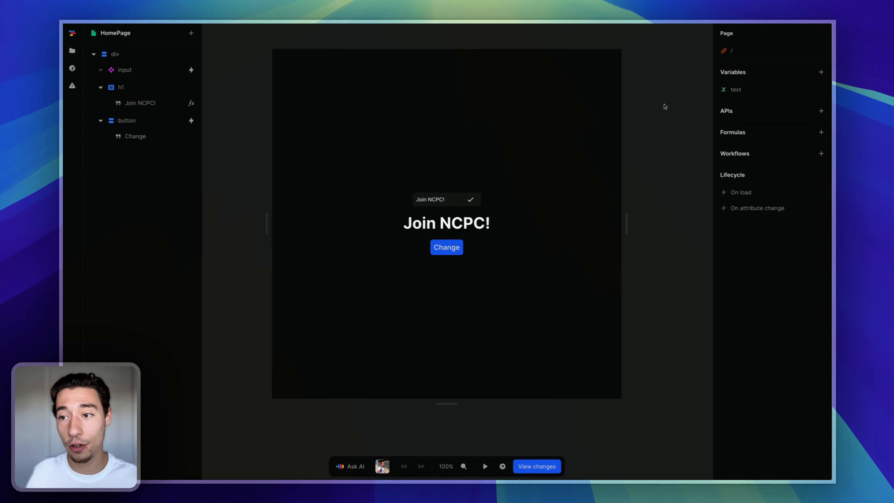
pyautogui.click(734, 90)
pyautogui.click(695, 90)
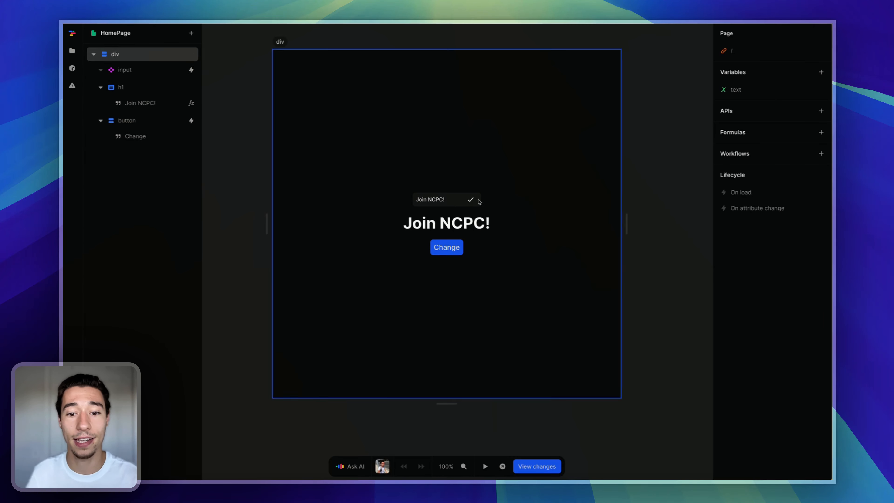
pyautogui.click(478, 200)
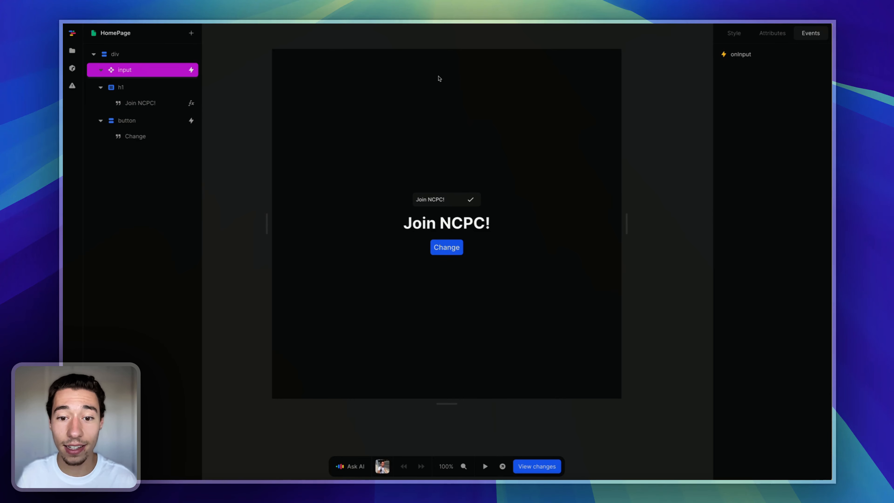
pyautogui.scroll(1, 556, 168)
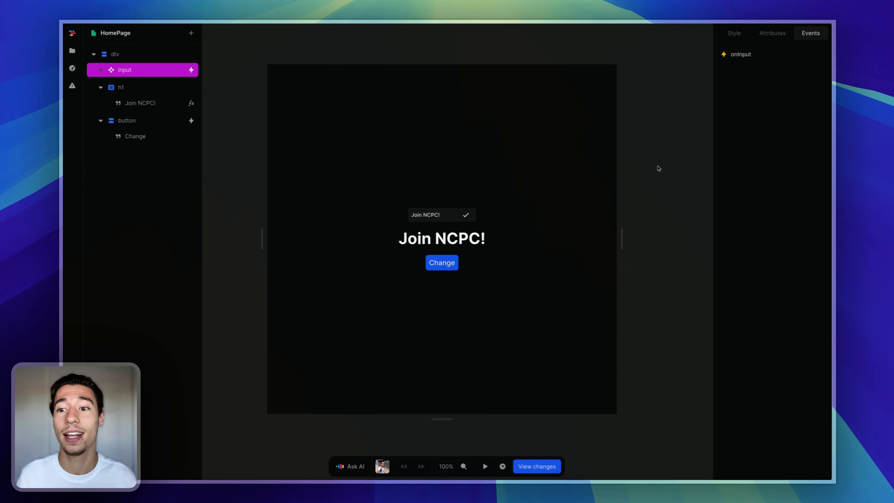
pyautogui.scroll(3, 658, 169)
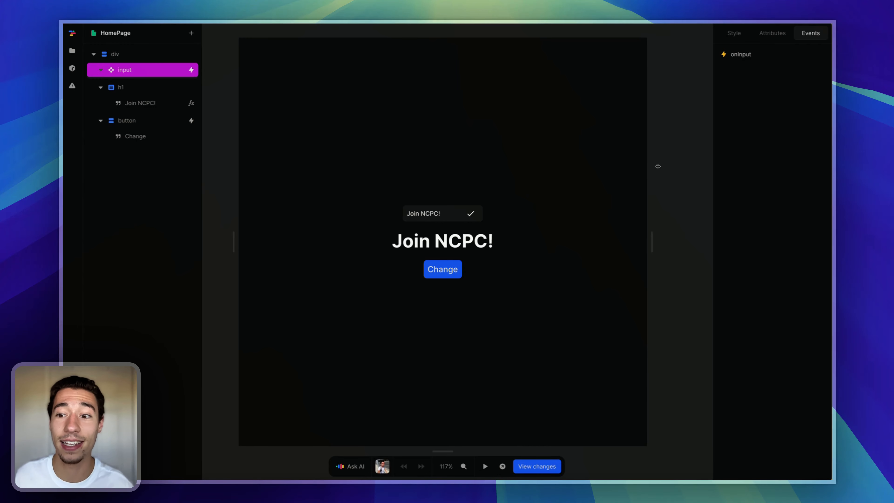
pyautogui.hscroll(-1, 658, 166)
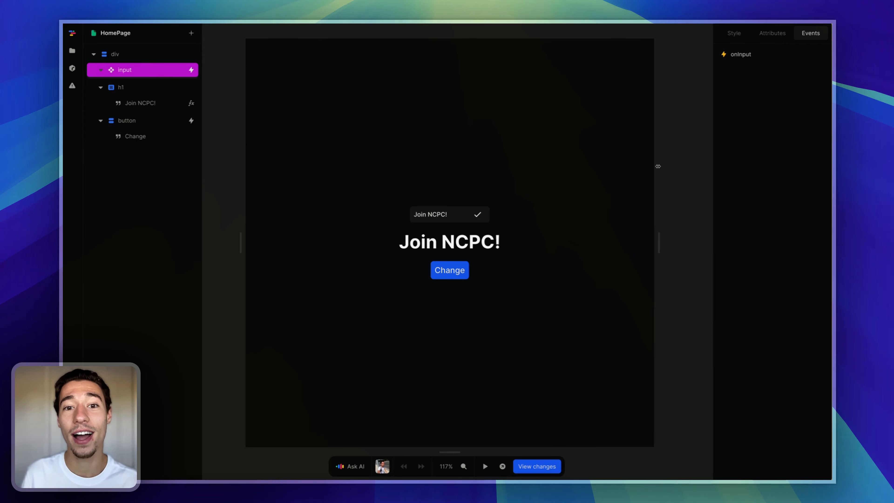
pyautogui.click(588, 163)
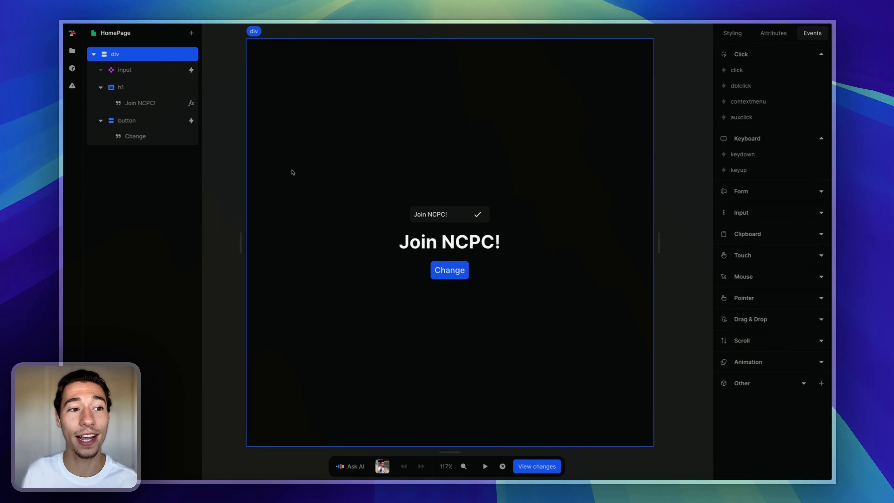
pyautogui.click(221, 164)
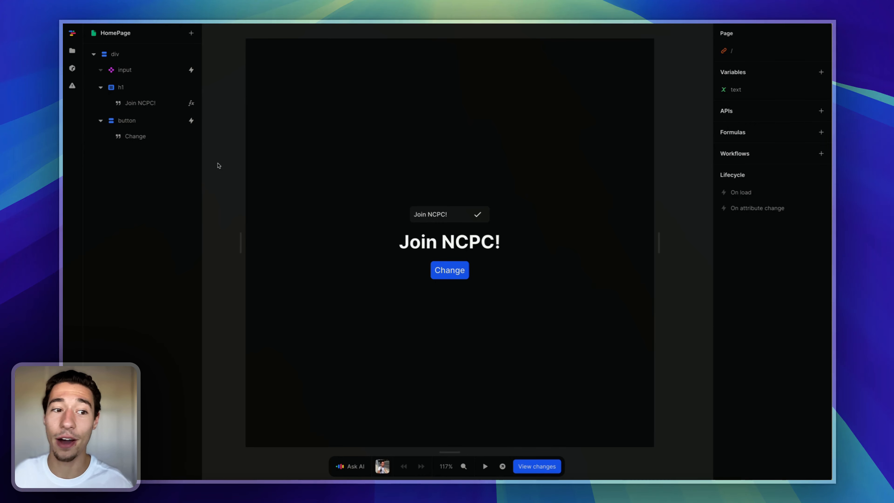
# - Open nocodeprocode.com in a new browser tab
pyautogui.press('super+t')
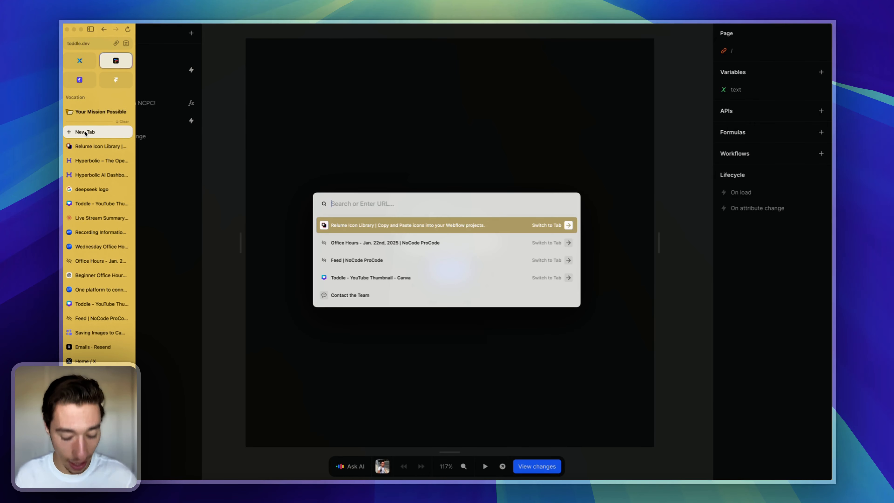
pyautogui.write('h')
pyautogui.press('BackSpace')
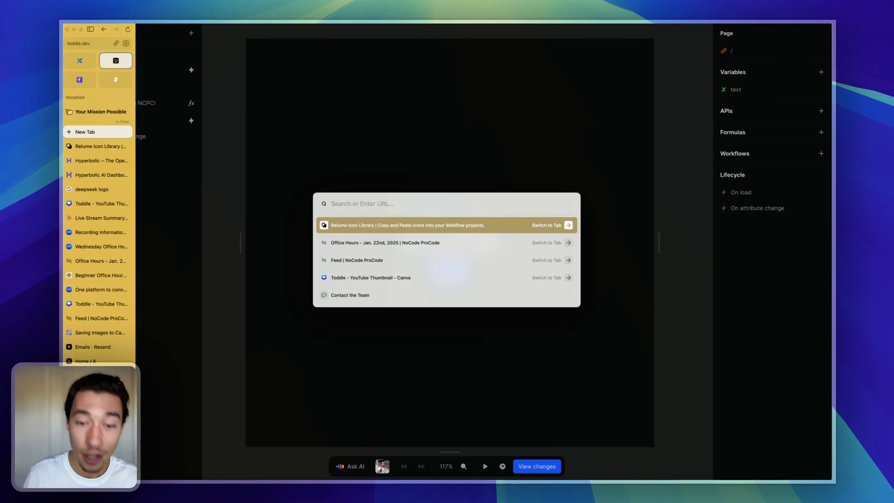
pyautogui.write('no')
pyautogui.press('Right')
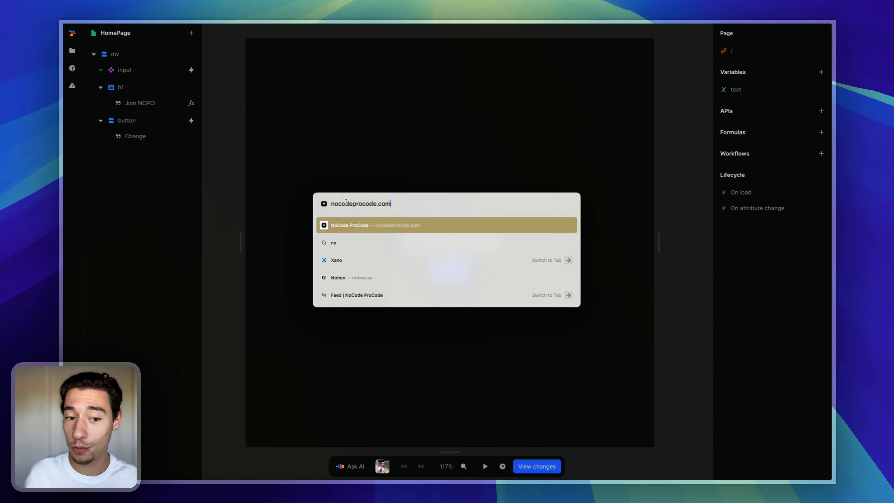
pyautogui.click(378, 206)
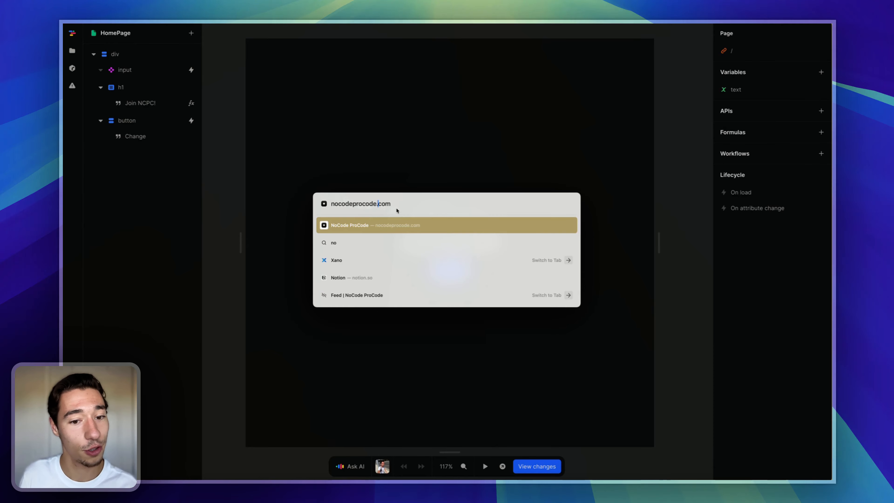
pyautogui.press('Return')
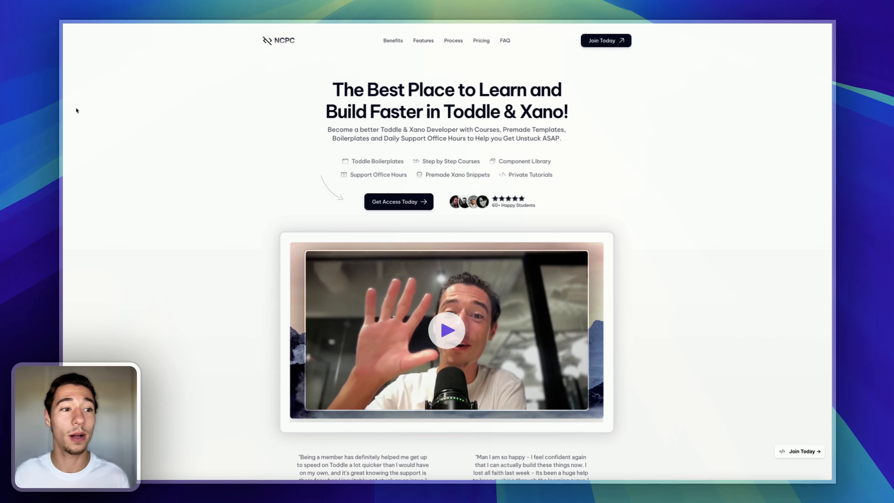
# - Open terime.com in a new browser tab and generate a design from the prompt "confirm modal with banner image"
pyautogui.moveTo(66, 106)
pyautogui.click(85, 131)
pyautogui.write('to')
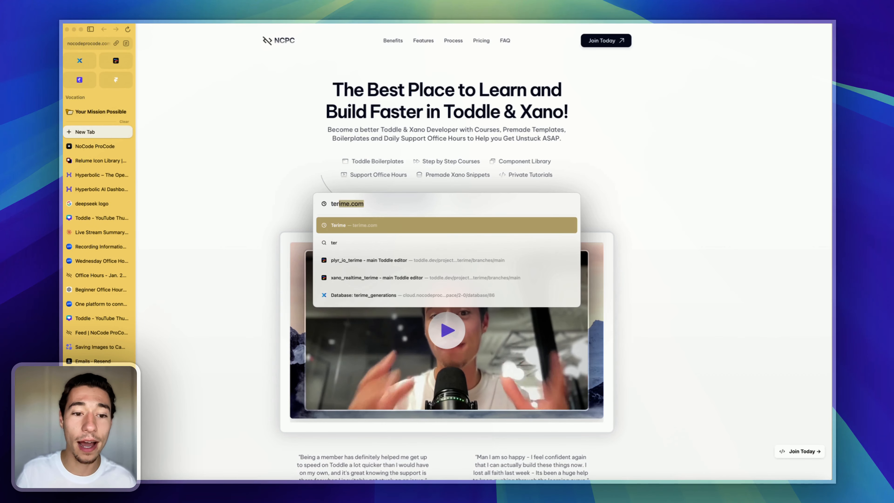
pyautogui.press('Return')
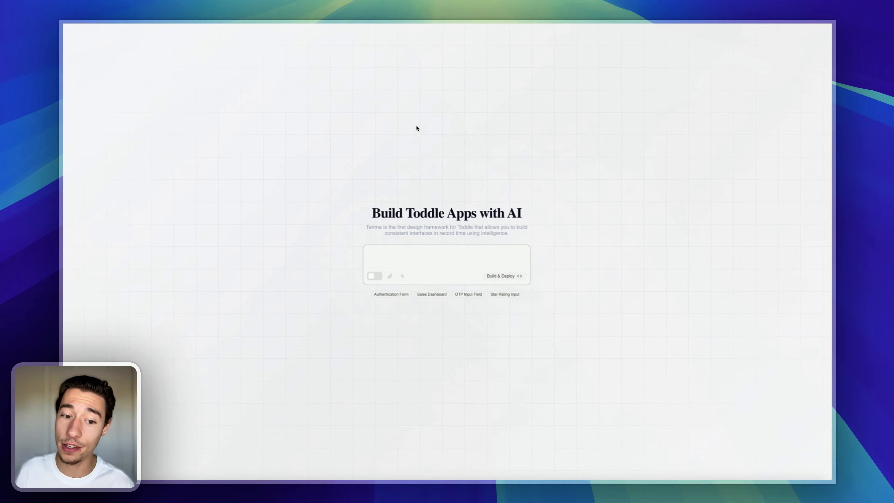
pyautogui.click(390, 253)
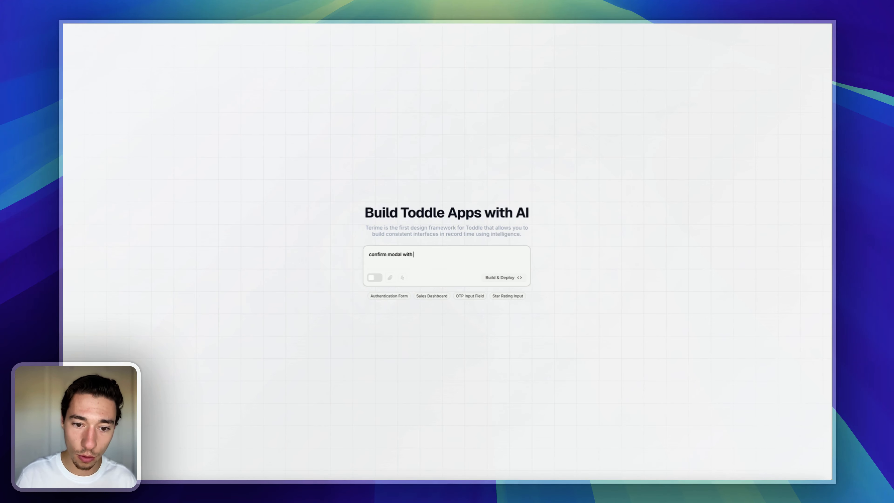
pyautogui.write('bann')
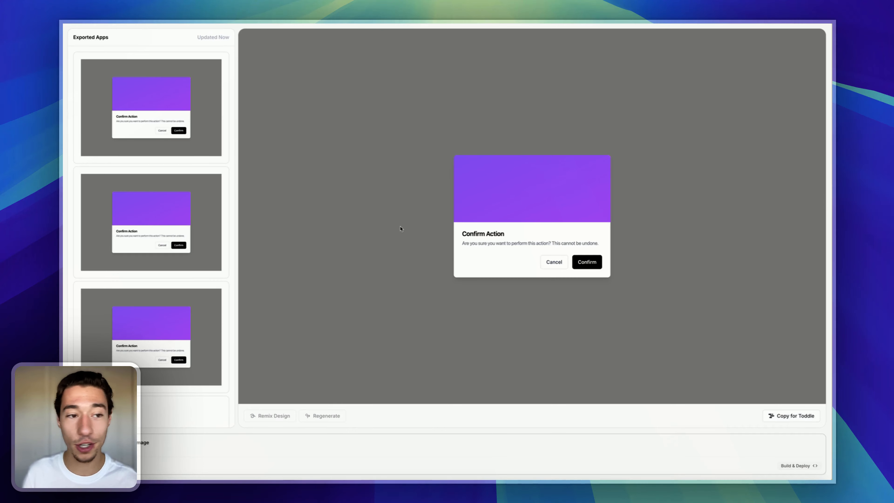
# - Switch back to the Toddle editor and paste the copied confirm modal into the HomePage's root div
pyautogui.moveTo(64, 60)
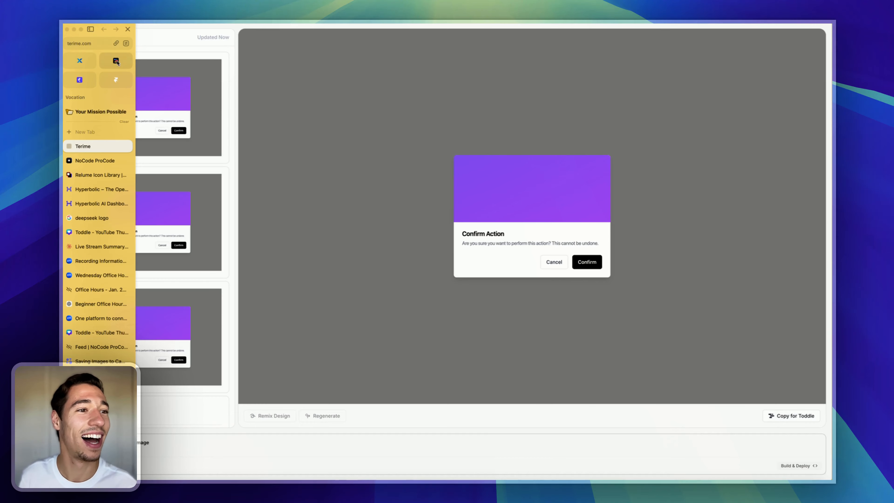
pyautogui.click(115, 61)
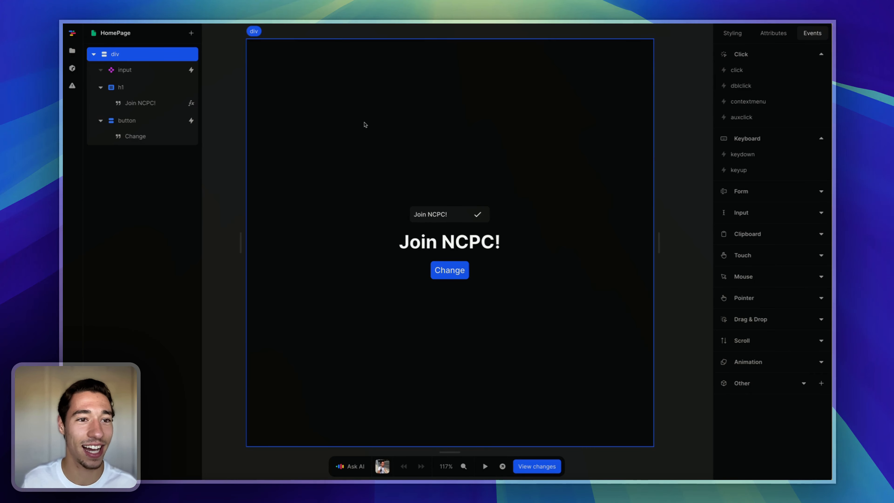
pyautogui.press('super+v')
pyautogui.scroll(-2, 343, 170)
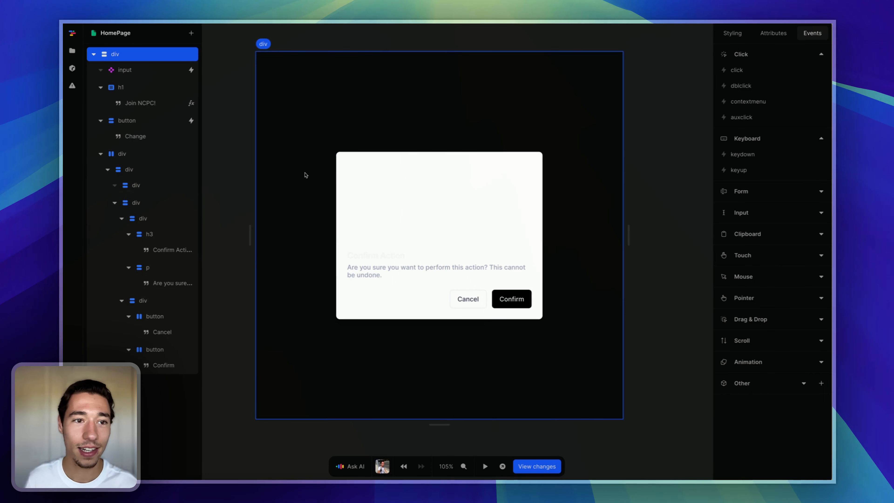
# - Set the text color of the pasted modal's outermost div to #000000
pyautogui.click(130, 154)
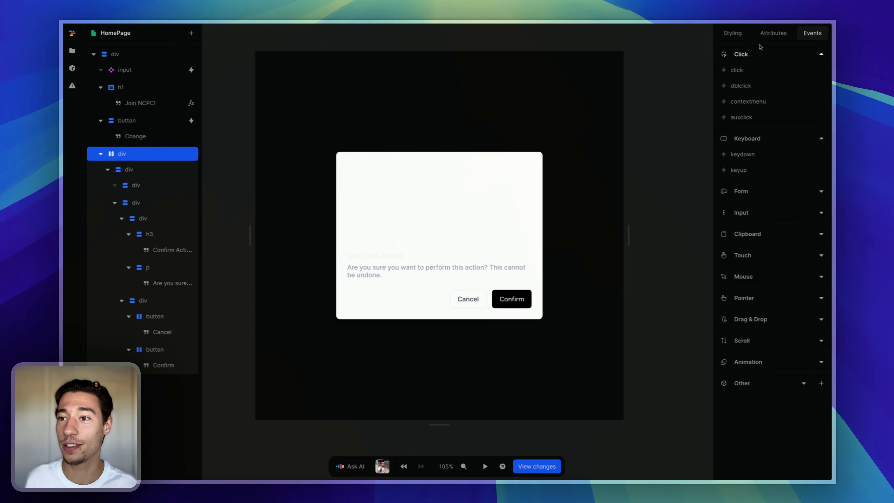
pyautogui.click(732, 33)
pyautogui.scroll(-8, 742, 134)
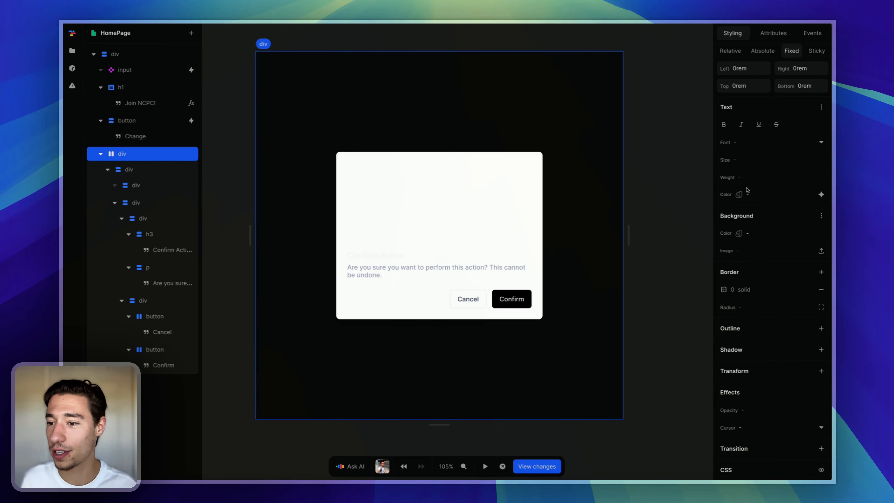
pyautogui.click(739, 195)
pyautogui.moveTo(747, 231); pyautogui.dragTo(694, 269)
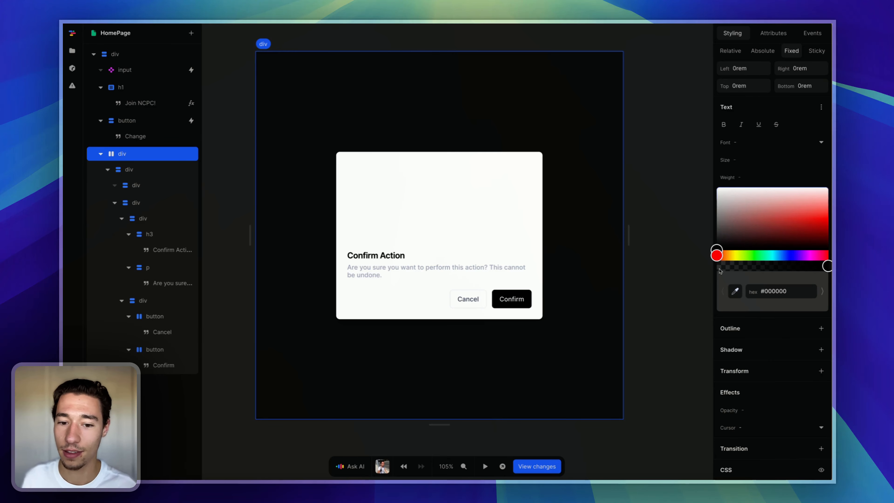
pyautogui.click(121, 172)
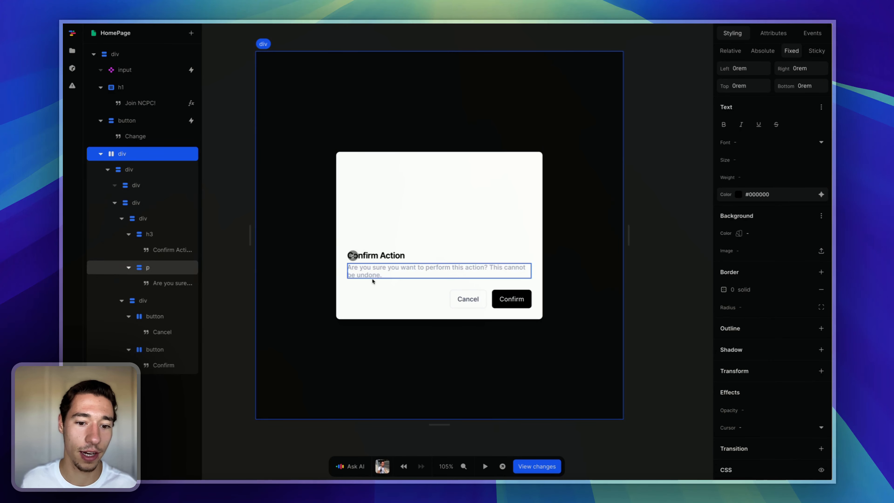
pyautogui.click(378, 294)
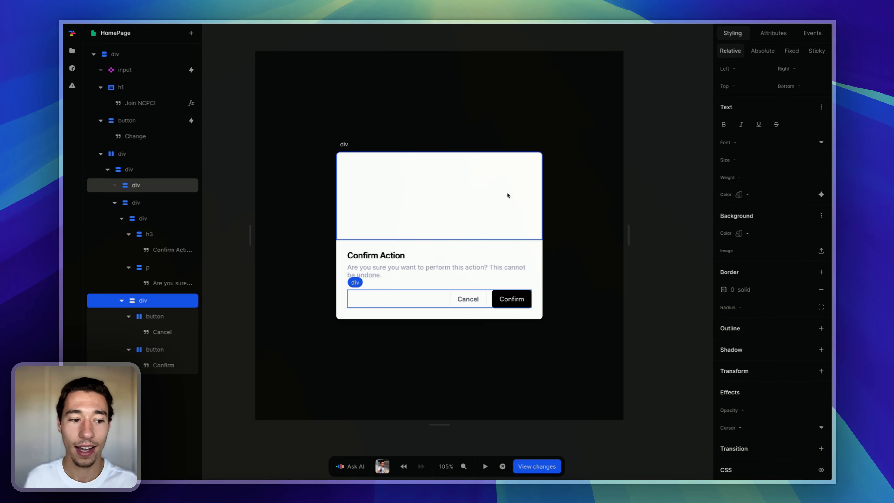
# - Remove the gradient background image from the modal's banner div and set its background color to grey-200
pyautogui.click(493, 199)
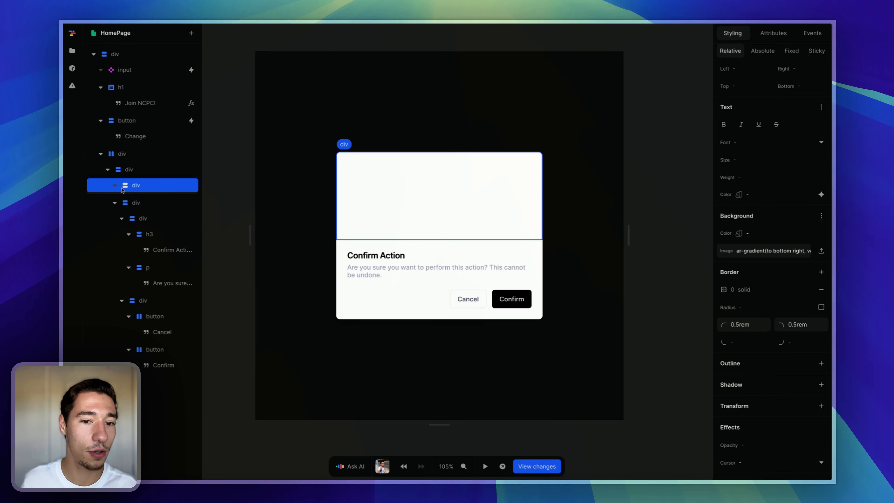
pyautogui.tripleClick(772, 251)
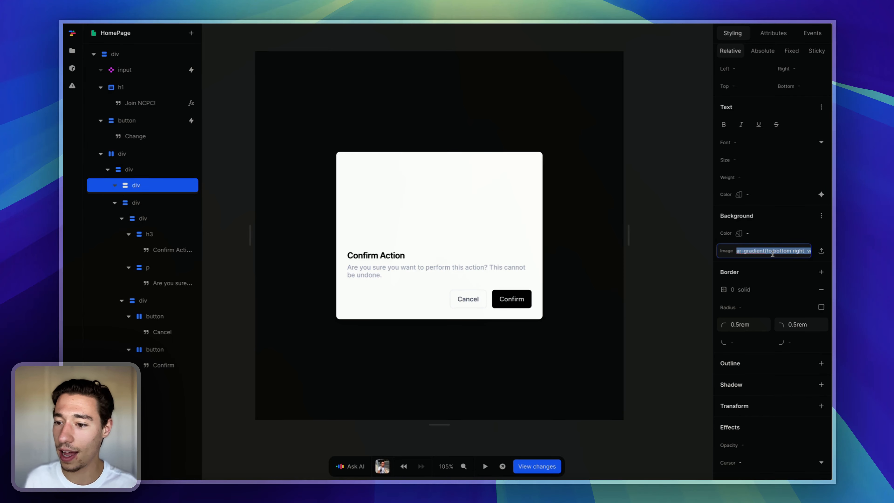
pyautogui.press('BackSpace')
pyautogui.click(819, 233)
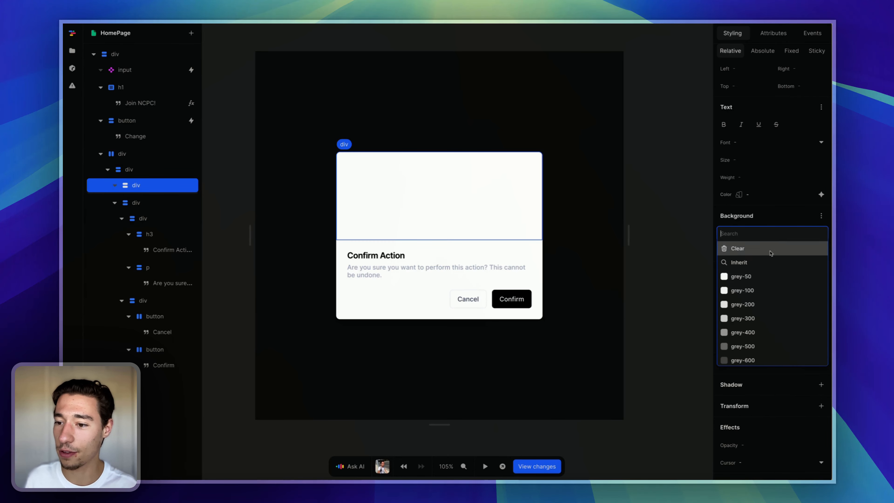
pyautogui.click(752, 305)
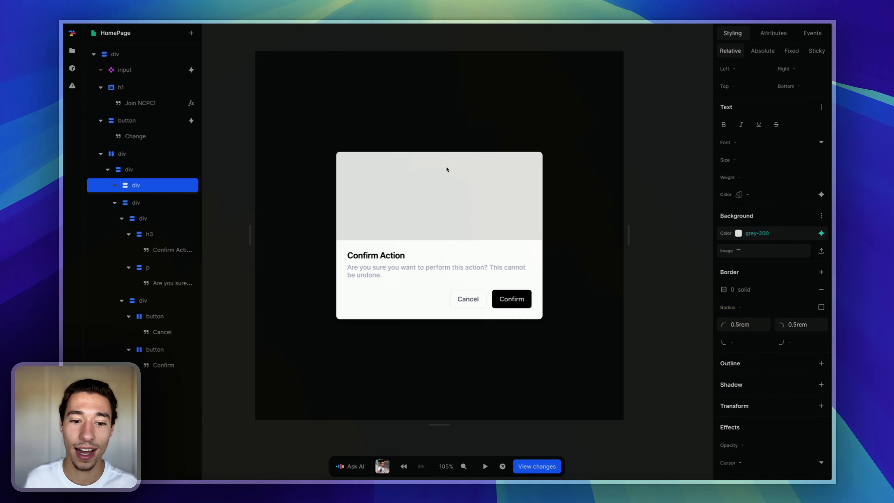
# - Examine the styling of the modal's Cancel and Confirm buttons
pyautogui.click(469, 306)
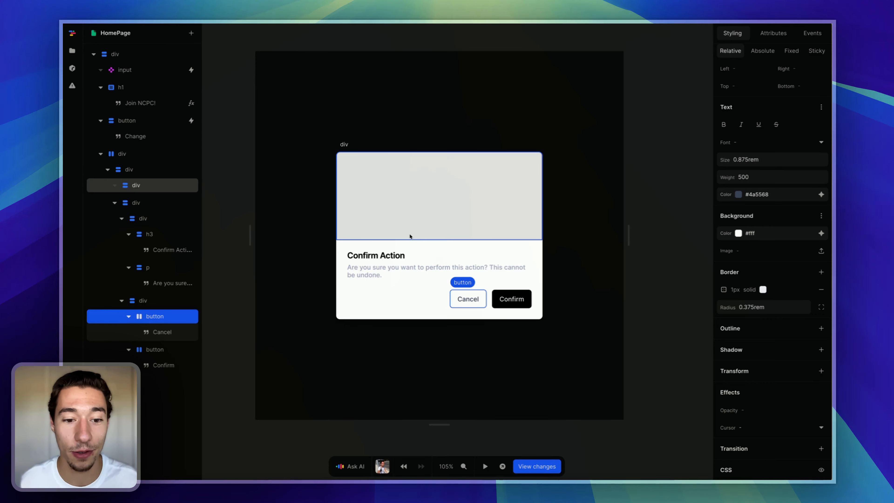
pyautogui.click(523, 300)
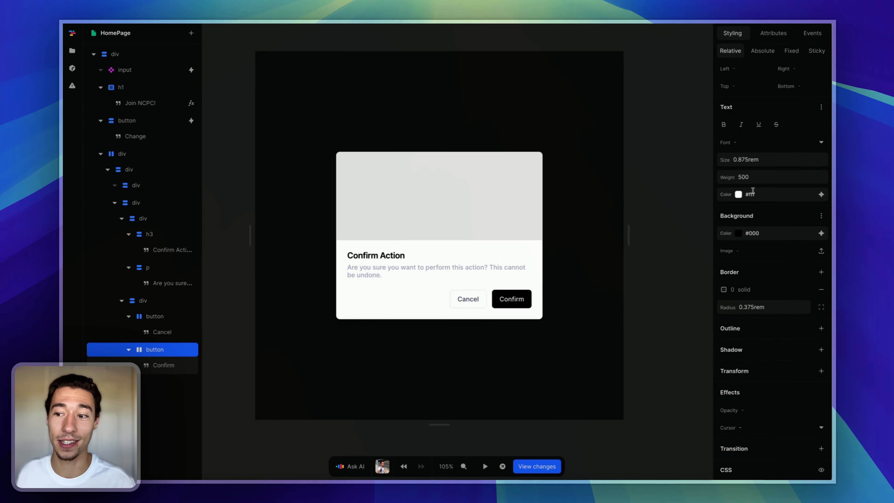
# - Examine the Confirm button's font size unit, the Cancel button's styling and the div that holds both buttons
pyautogui.click(760, 160)
pyautogui.moveTo(760, 163); pyautogui.dragTo(749, 159)
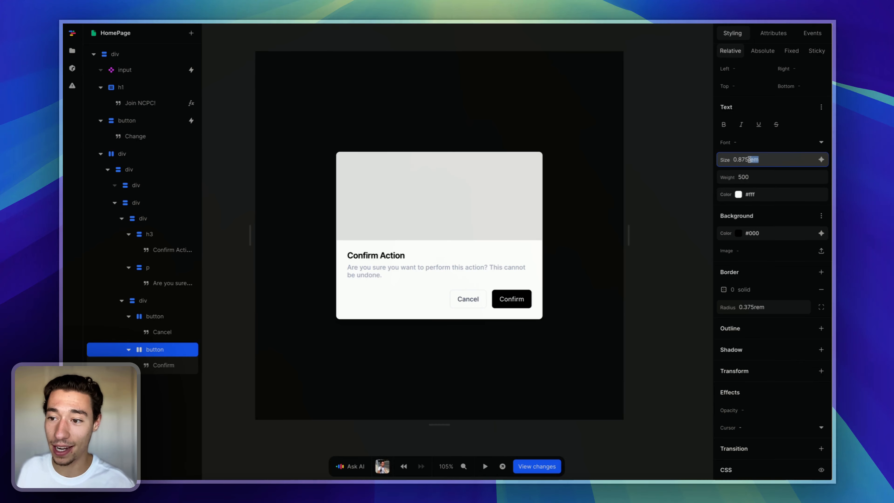
pyautogui.click(668, 204)
pyautogui.click(467, 300)
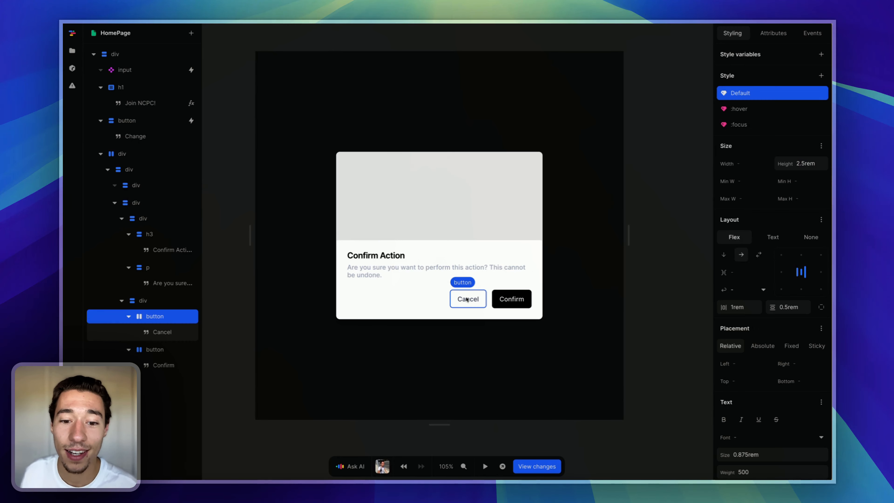
pyautogui.click(403, 300)
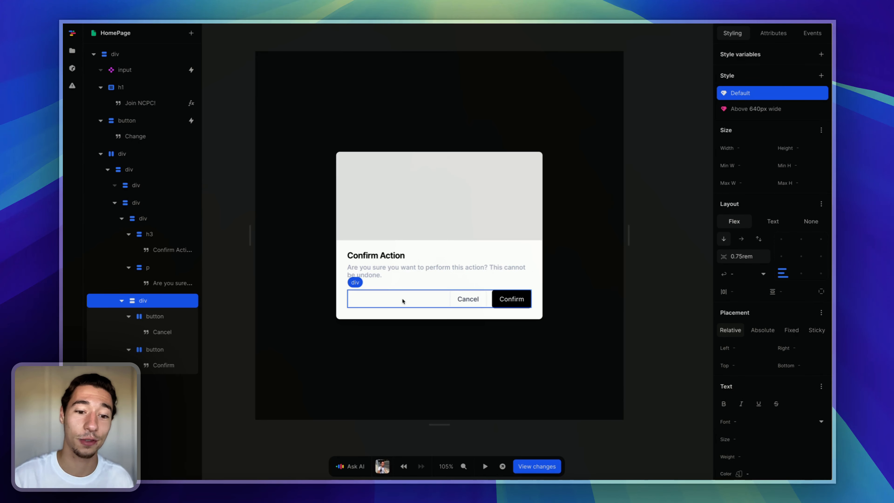
# - Examine the styling of the modal's content div, heading, description paragraph and button row
pyautogui.click(384, 248)
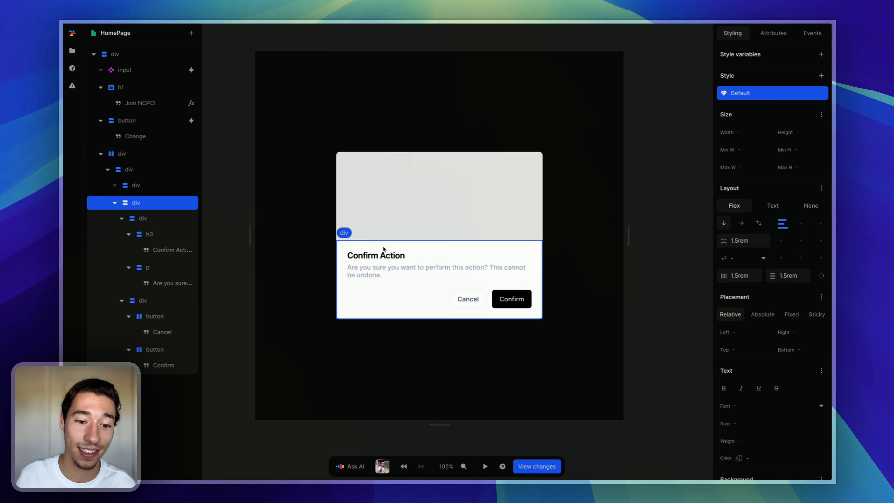
pyautogui.click(383, 262)
pyautogui.click(378, 258)
pyautogui.click(376, 270)
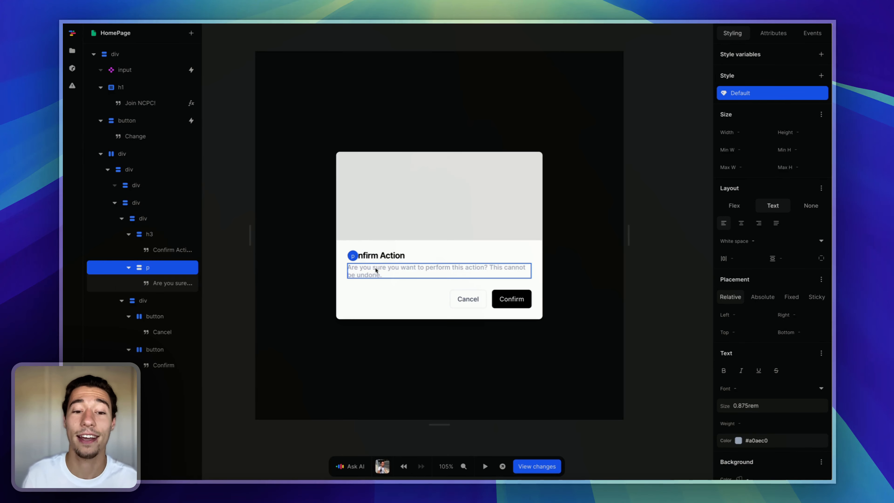
pyautogui.click(397, 258)
pyautogui.click(391, 269)
pyautogui.click(467, 286)
pyautogui.click(428, 299)
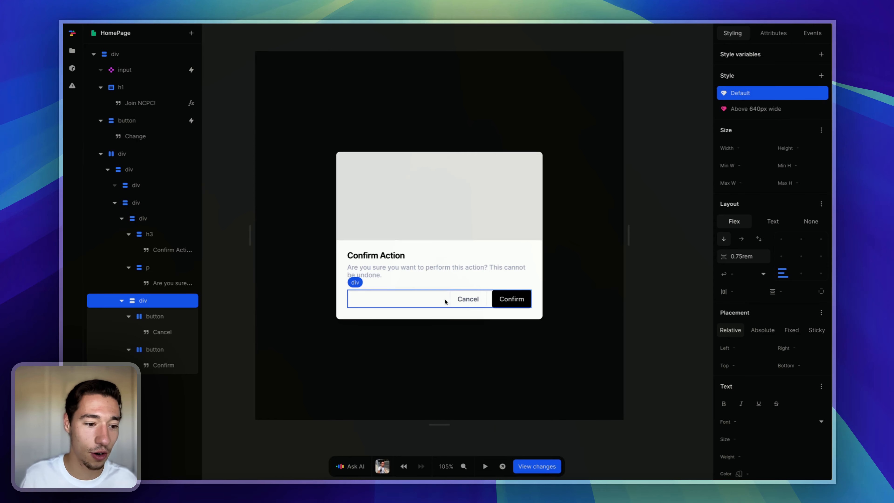
pyautogui.click(482, 302)
pyautogui.click(428, 297)
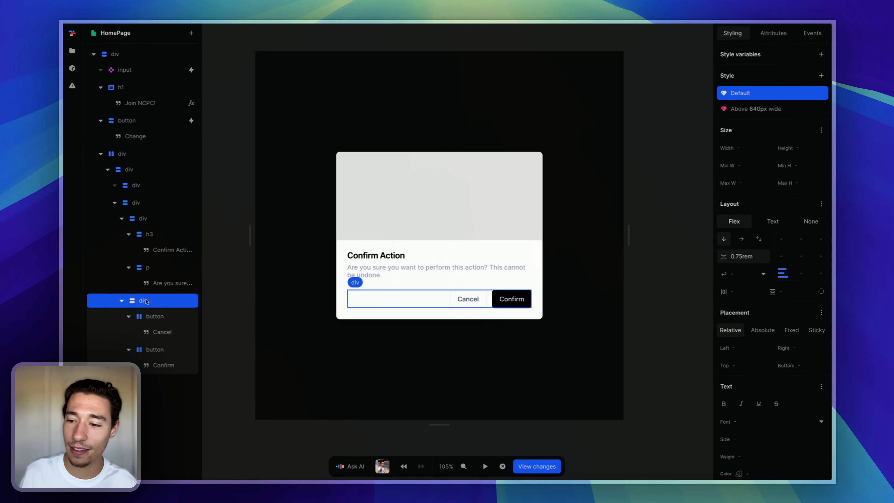
# - Compare the button row's Default and Above 640px wide styles, and narrow the preview canvas to about 723 px
pyautogui.click(780, 110)
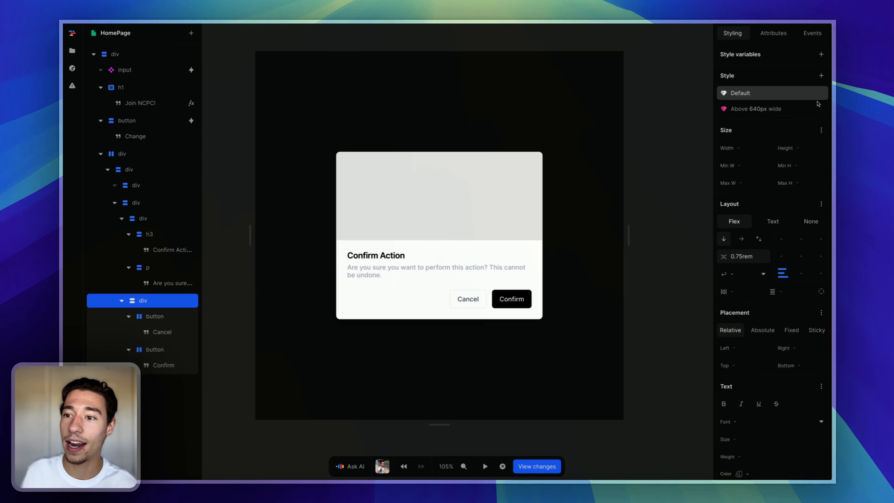
pyautogui.click(774, 93)
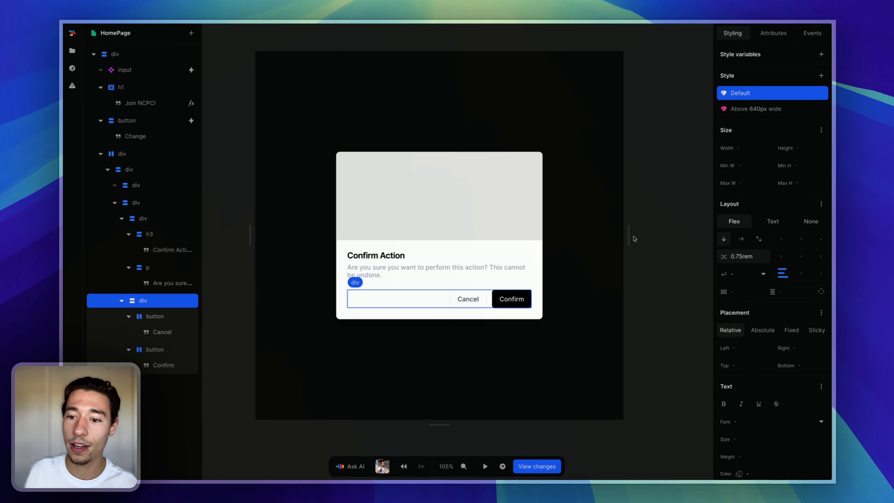
pyautogui.moveTo(628, 235); pyautogui.dragTo(609, 263)
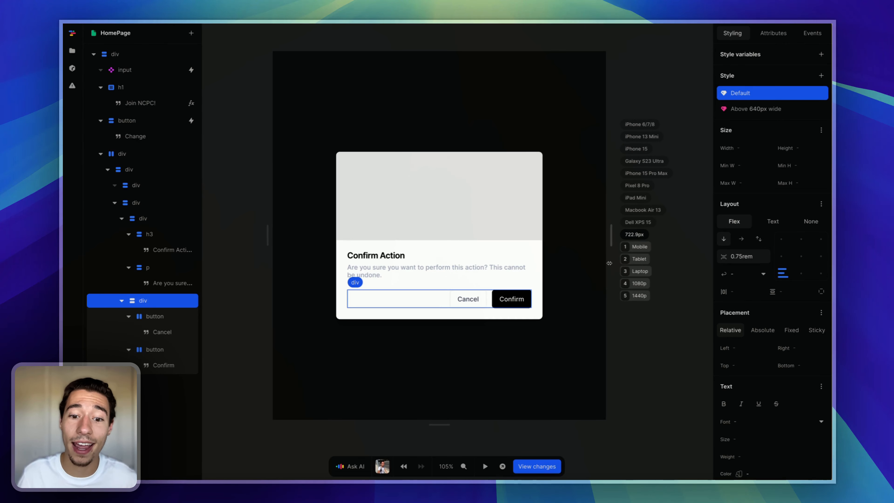
# - Delete the pasted confirm modal's outermost div from the HomePage
pyautogui.click(139, 158)
pyautogui.press('Delete')
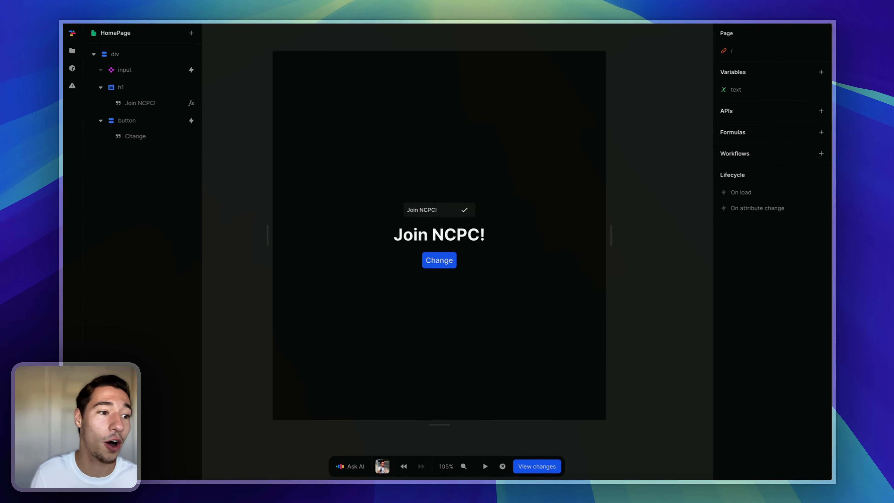
# - Switch from the Toddle editor to the NCPC website's landing page
pyautogui.moveTo(65, 161)
pyautogui.click(95, 161)
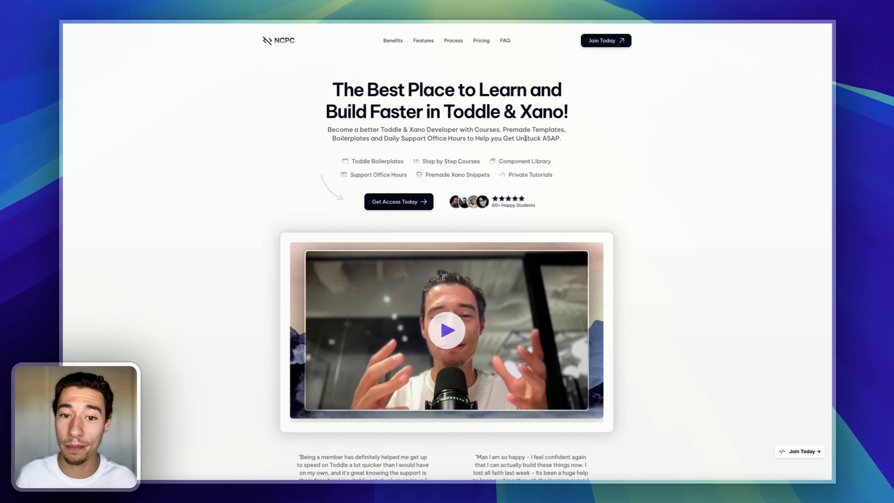